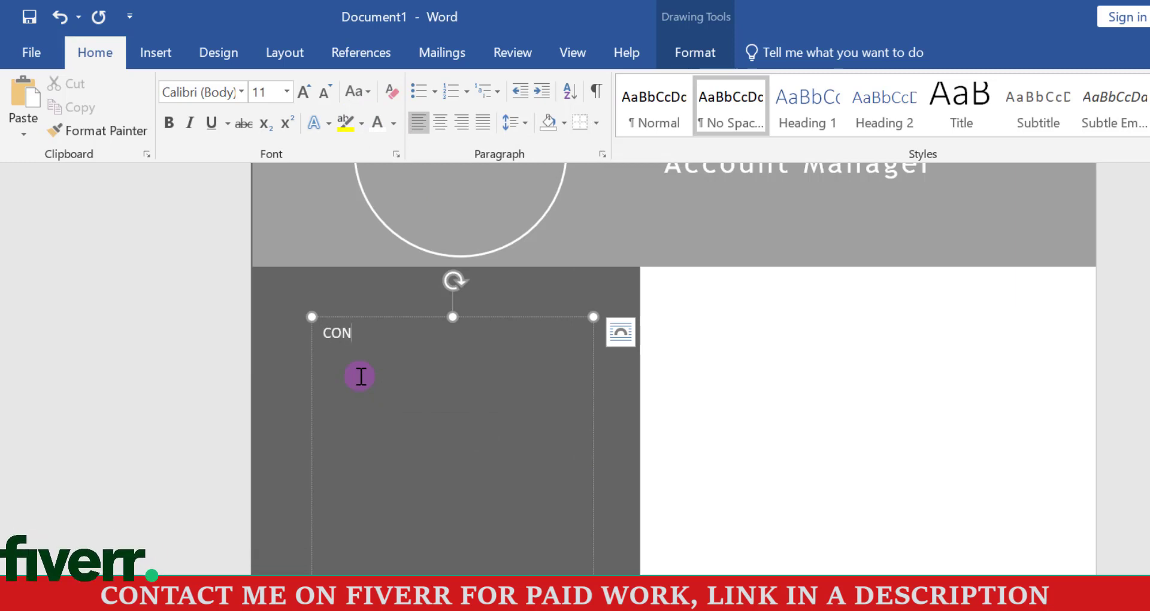
Complete the CONTACT ME heading in the sidebar text box and add a Phone: label with the phone number beneath it
text(E)
key(Return)
key(Return)
text(Phone)
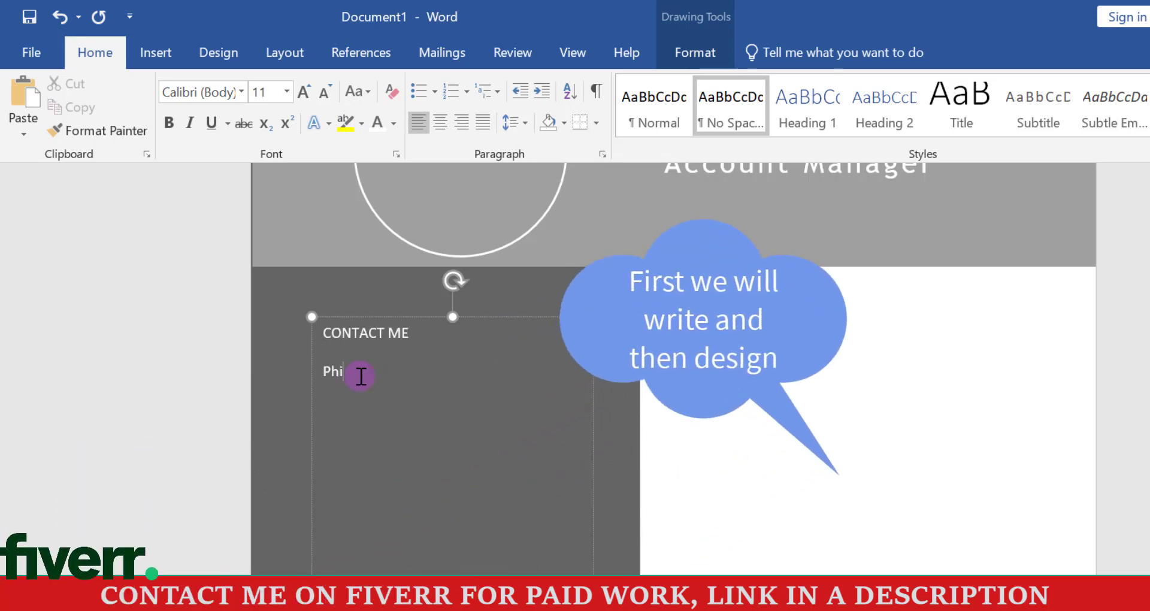
key(Return)
text(+1234 567 890)
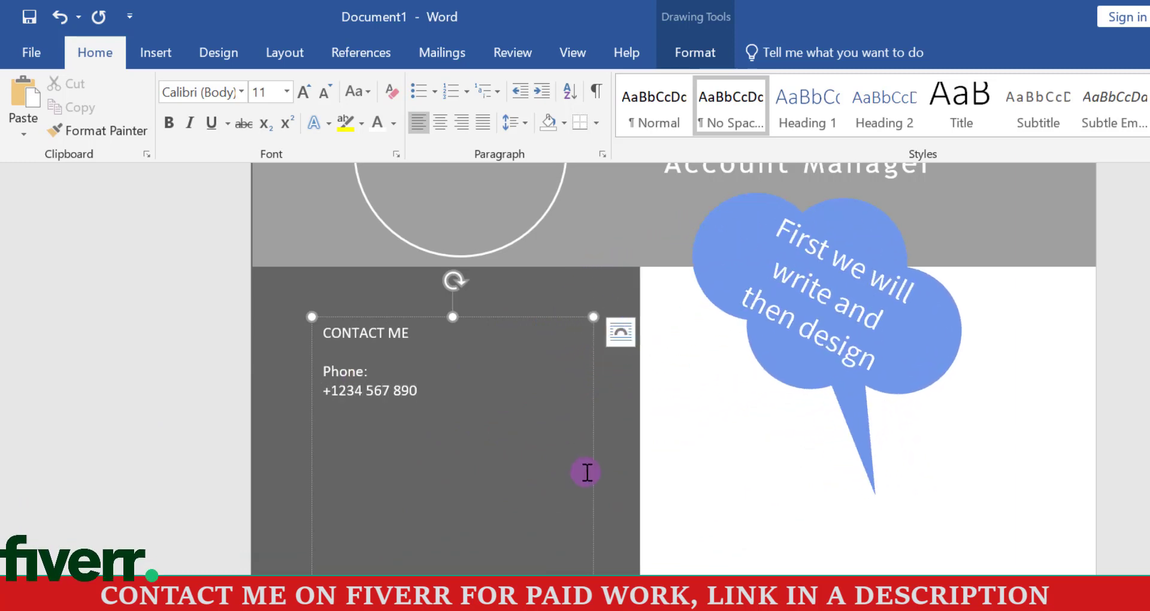
key(Return)
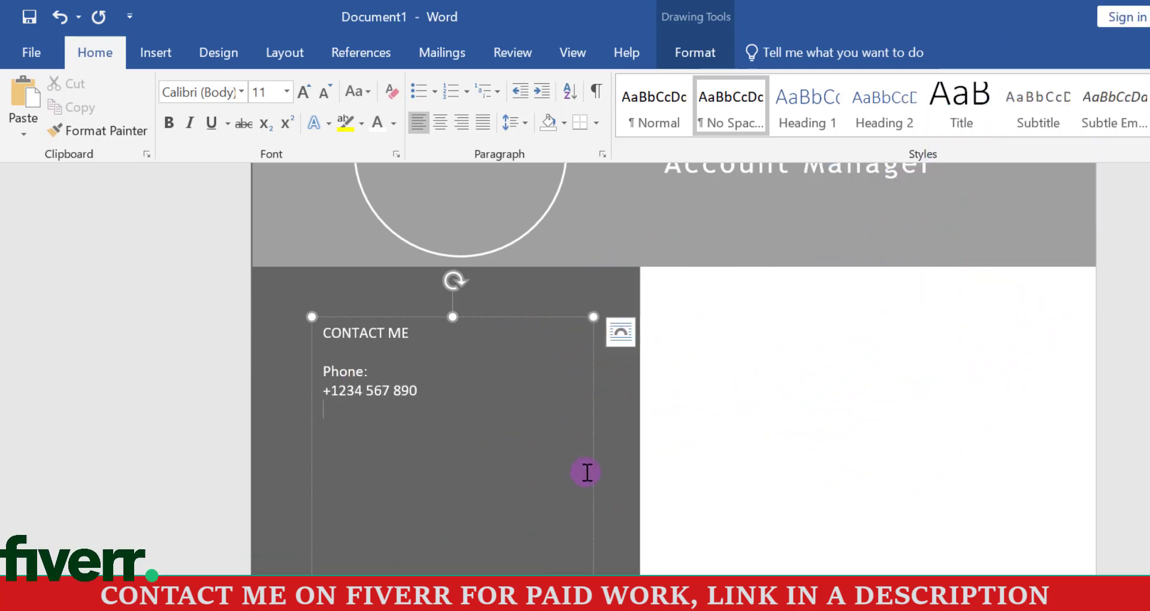
Add an Email: label with the line "Your email here" and an Address: label with "Your Address here"
text(Email)
text(e)
key(Return)
key(Return)
text(Address)
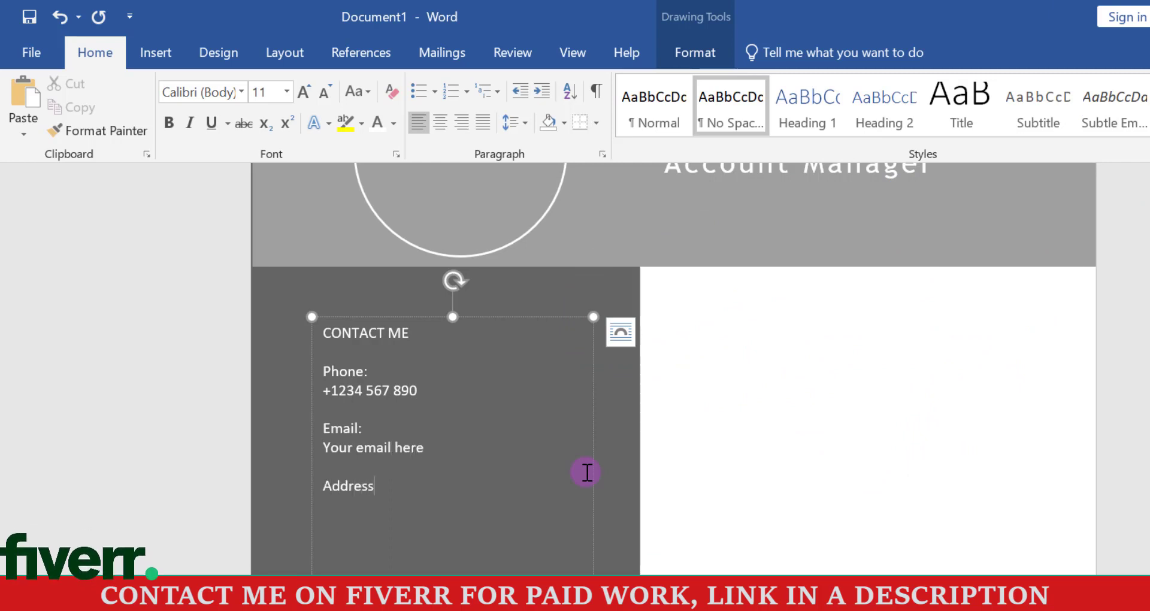
text(s here)
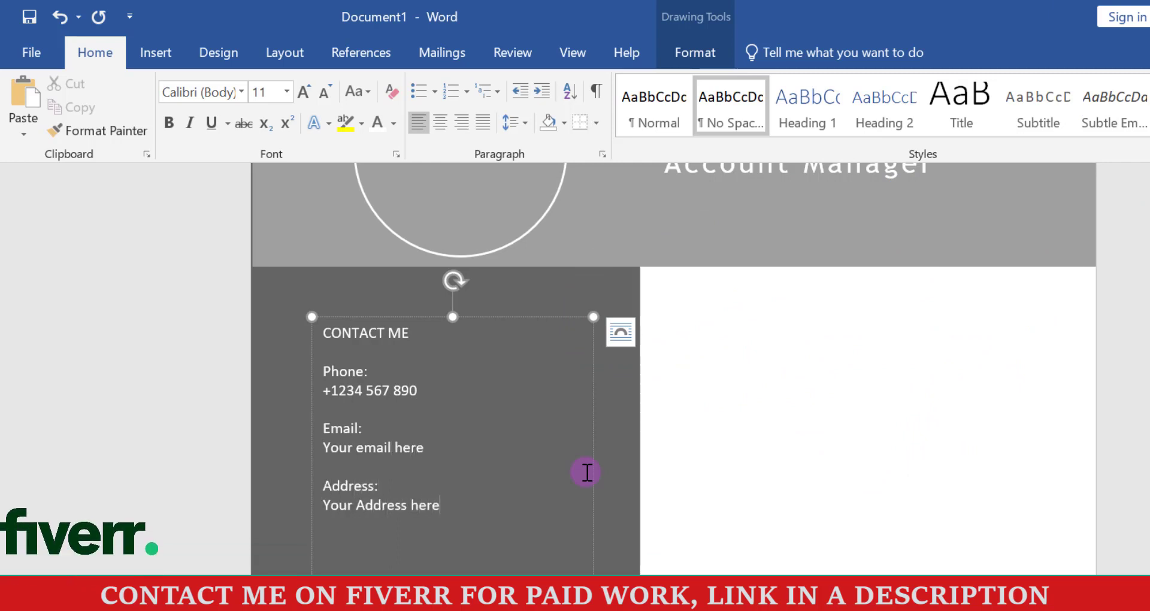
Add a LANGUAGES section listing English, Arabic and French, and a SKILLS section listing Microsoft Office, Communication Skill and Problem Solving
key(Return)
key(Return)
key(Return)
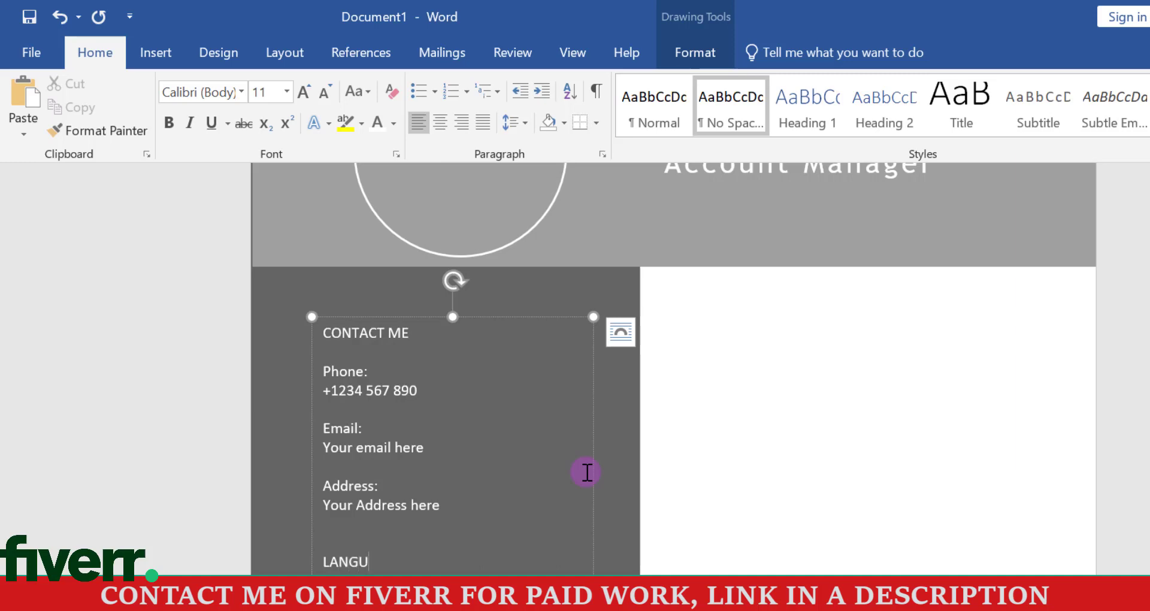
text(LANGUAGES)
key(Return)
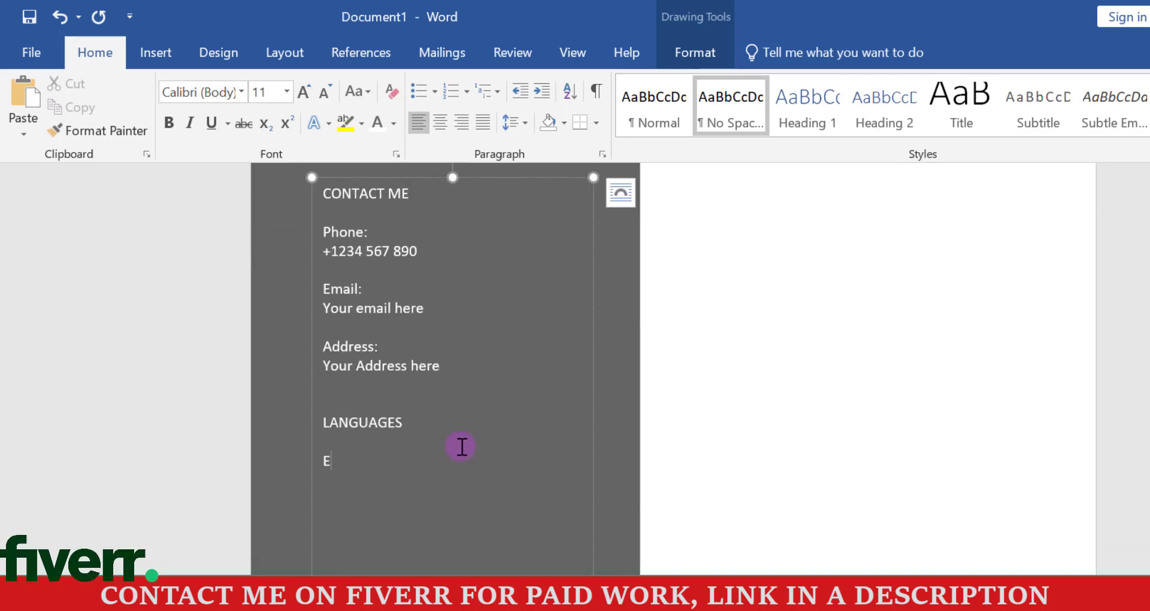
text(English)
key(Return)
text(Arabic)
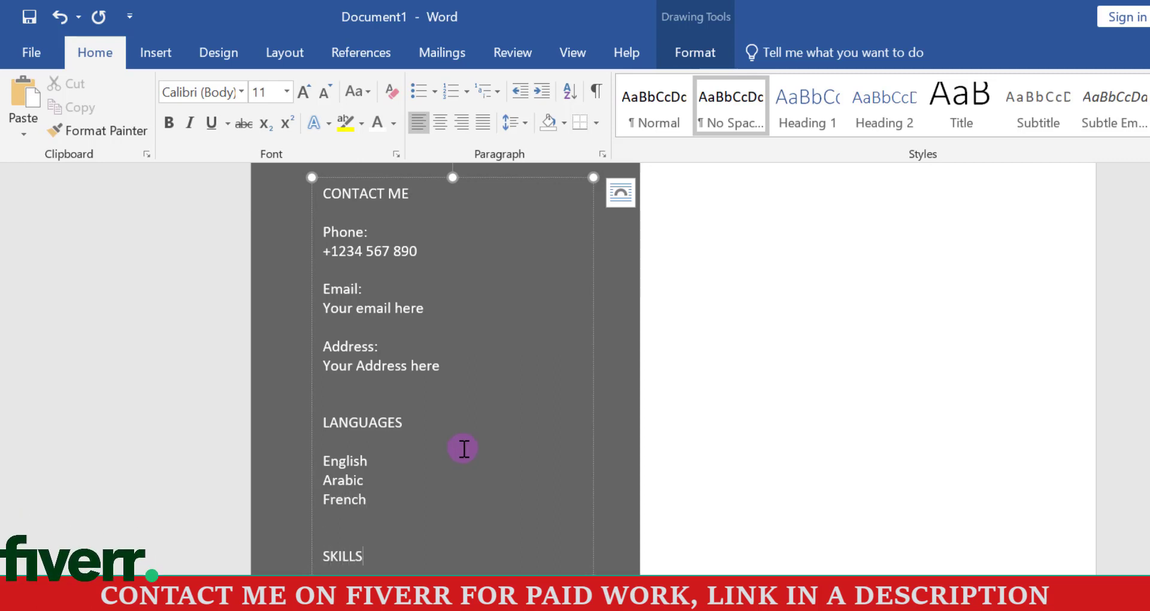
text(Microso)
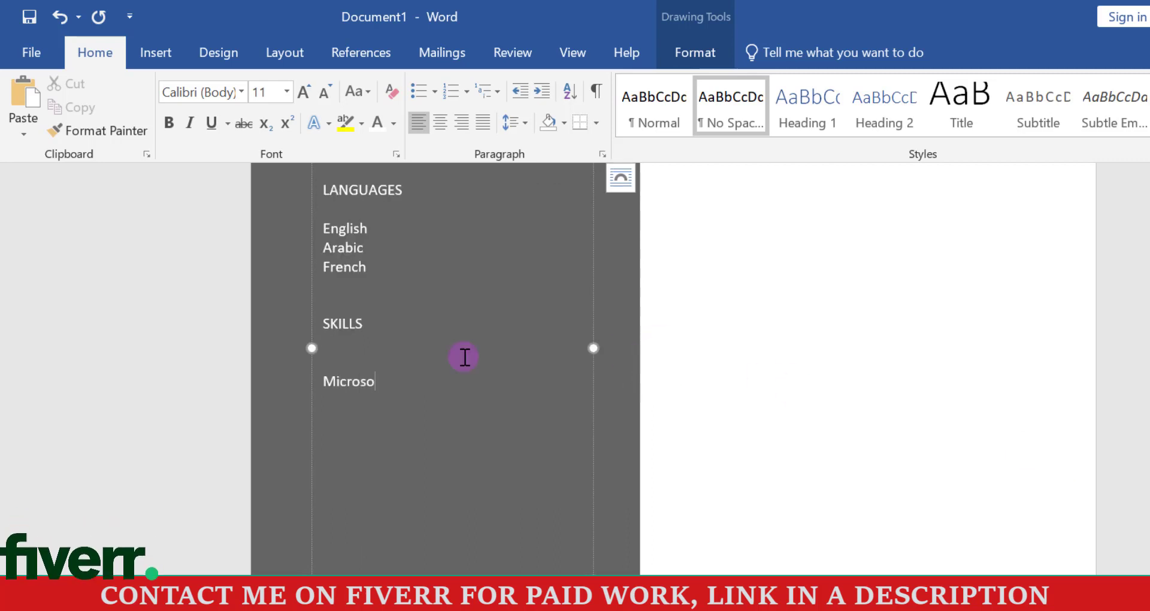
text(ft Office   Communication Skill)
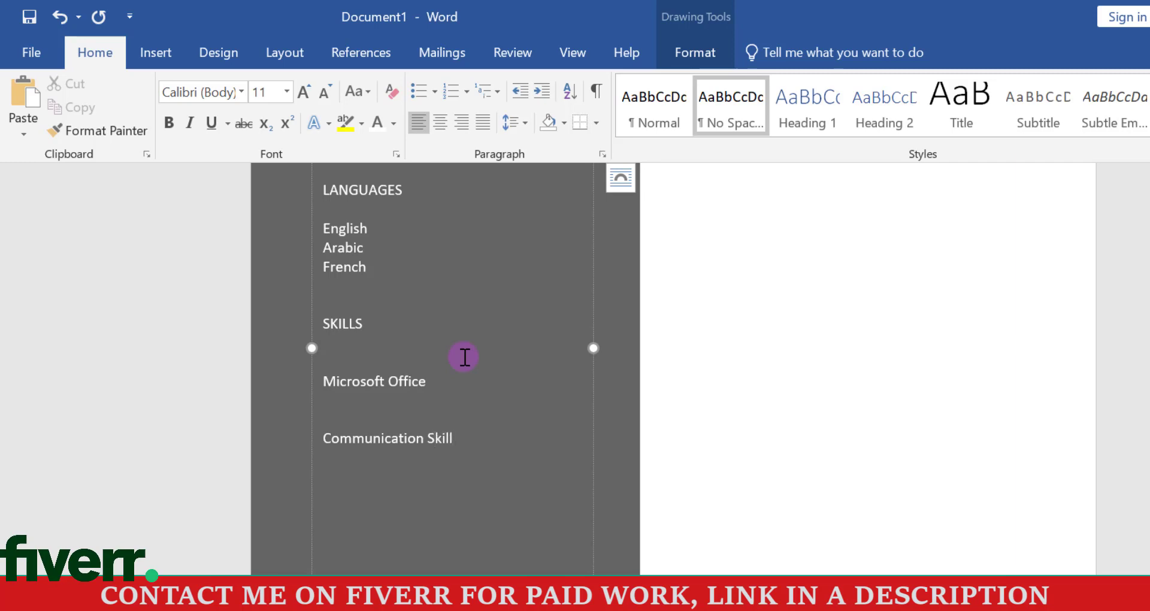
Format the CONTACT ME heading as bold Tahoma at size 18
scroll(464, 357, up, 5)
drag(412, 321, 300, 322)
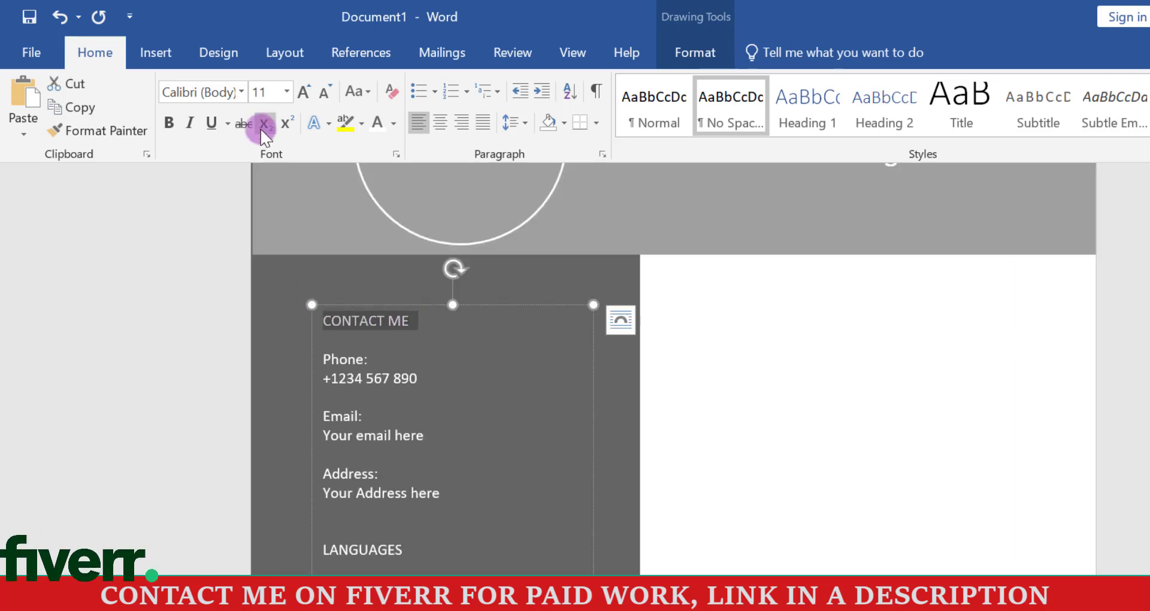
click(286, 93)
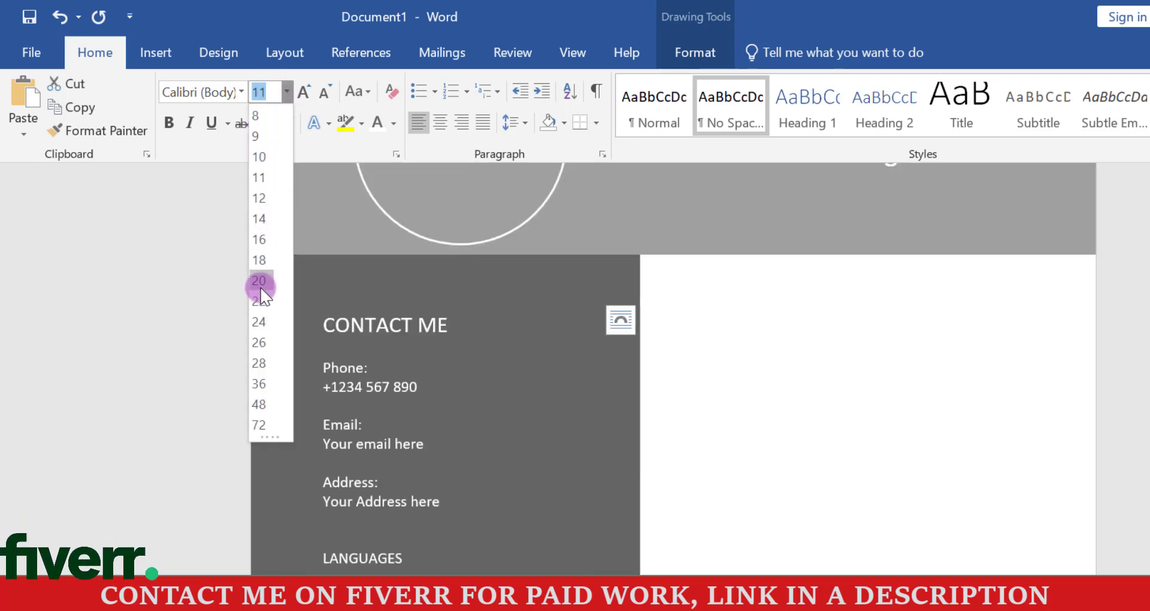
click(259, 259)
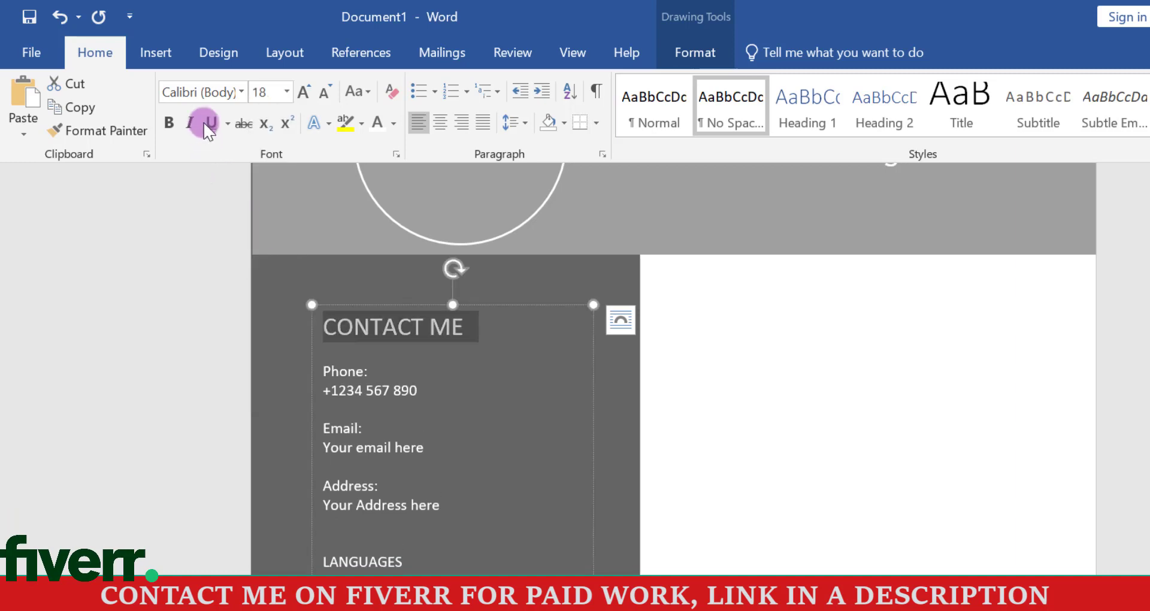
click(242, 91)
click(210, 237)
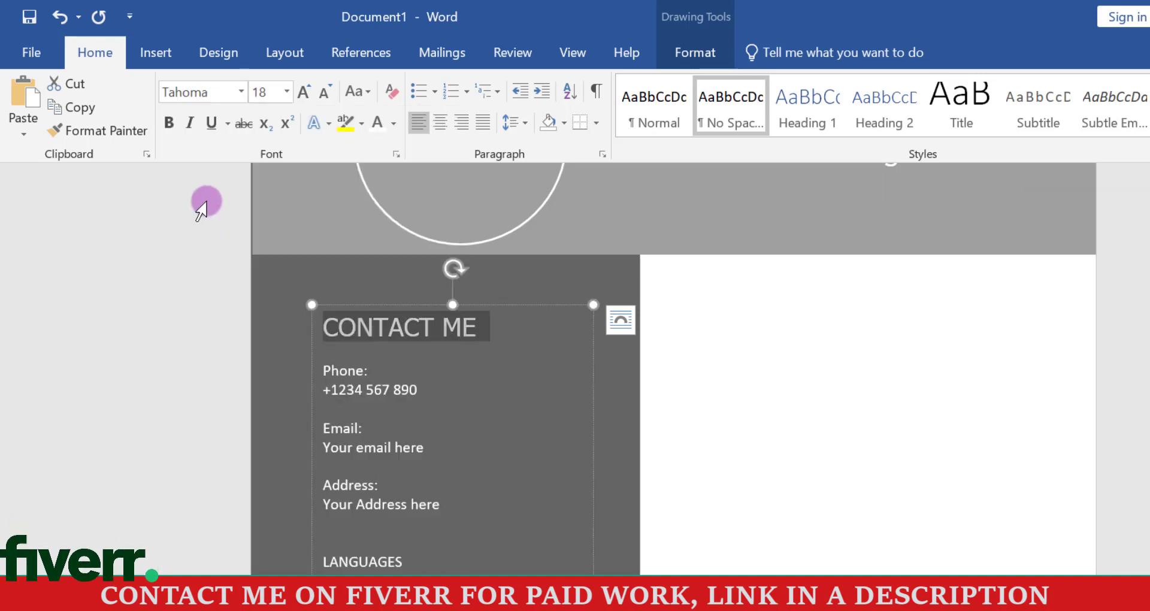
click(170, 124)
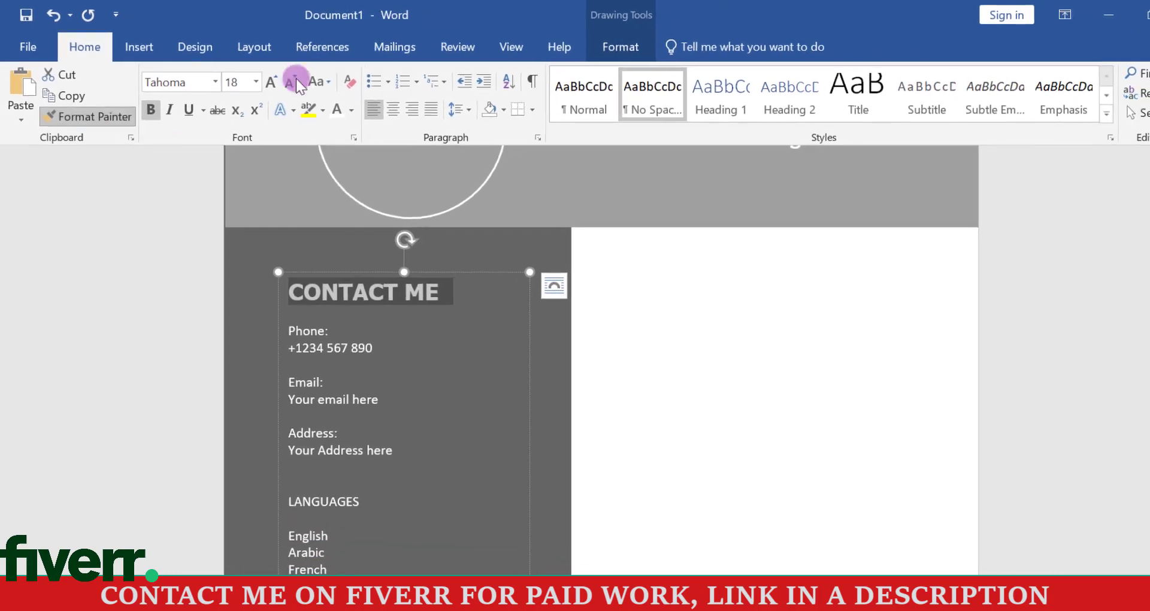
Copy the CONTACT ME heading's formatting to the SKILLS and LANGUAGES headings with Format Painter
drag(1144, 282, 1145, 361)
click(348, 406)
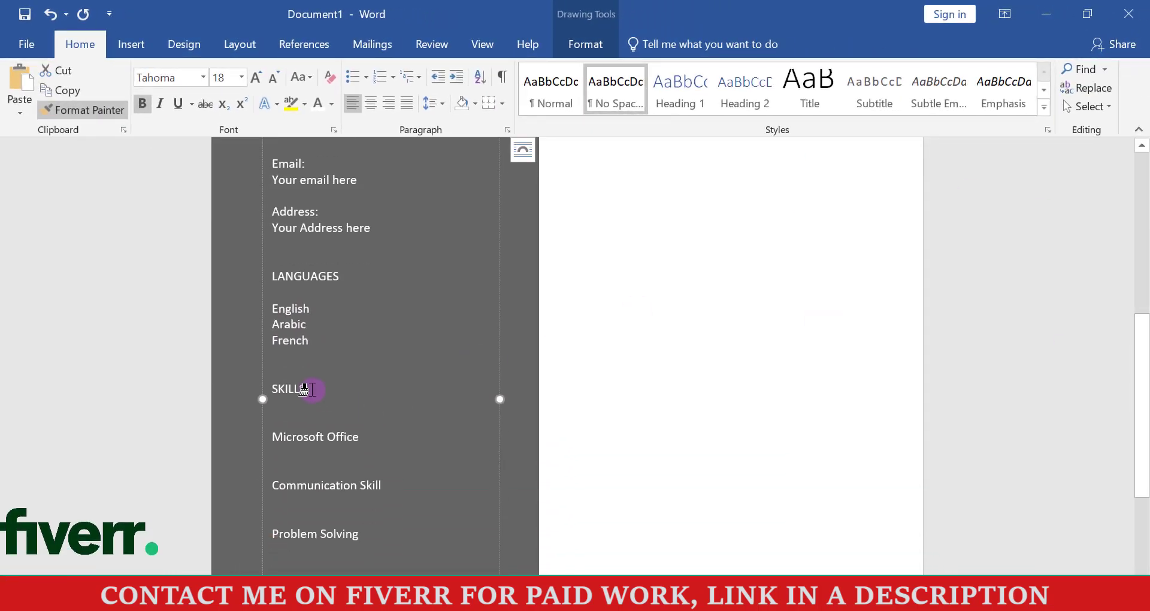
drag(307, 390, 250, 390)
click(103, 109)
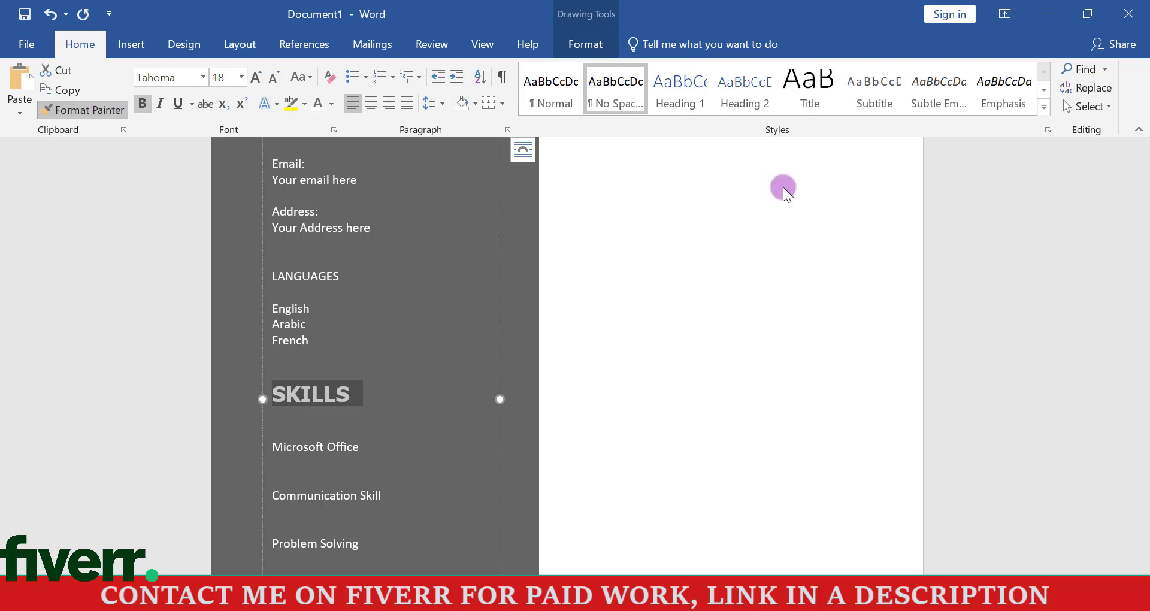
mouse_move(1143, 340)
mouse_down()
mouse_move(1145, 446)
mouse_move(1145, 257)
mouse_move(1145, 280)
mouse_up()
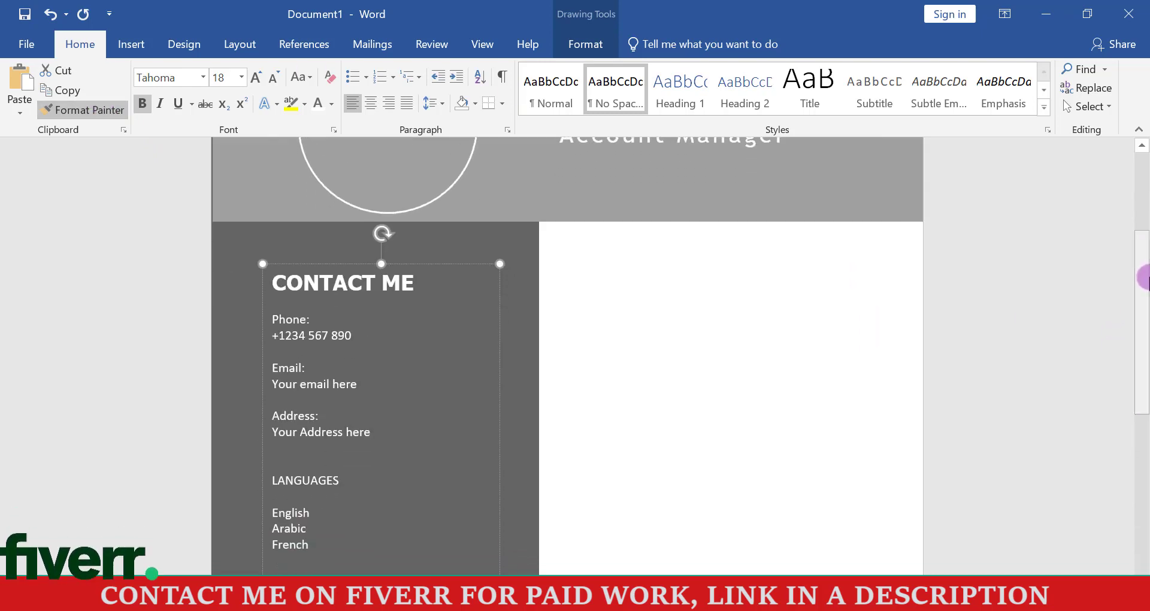
drag(265, 478, 264, 478)
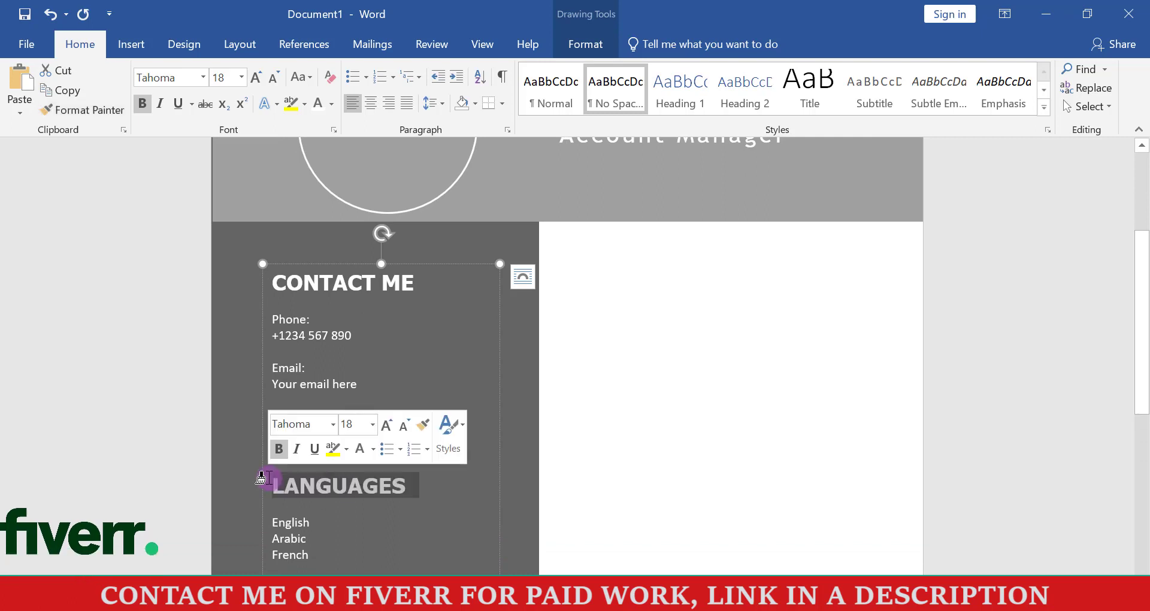
click(455, 517)
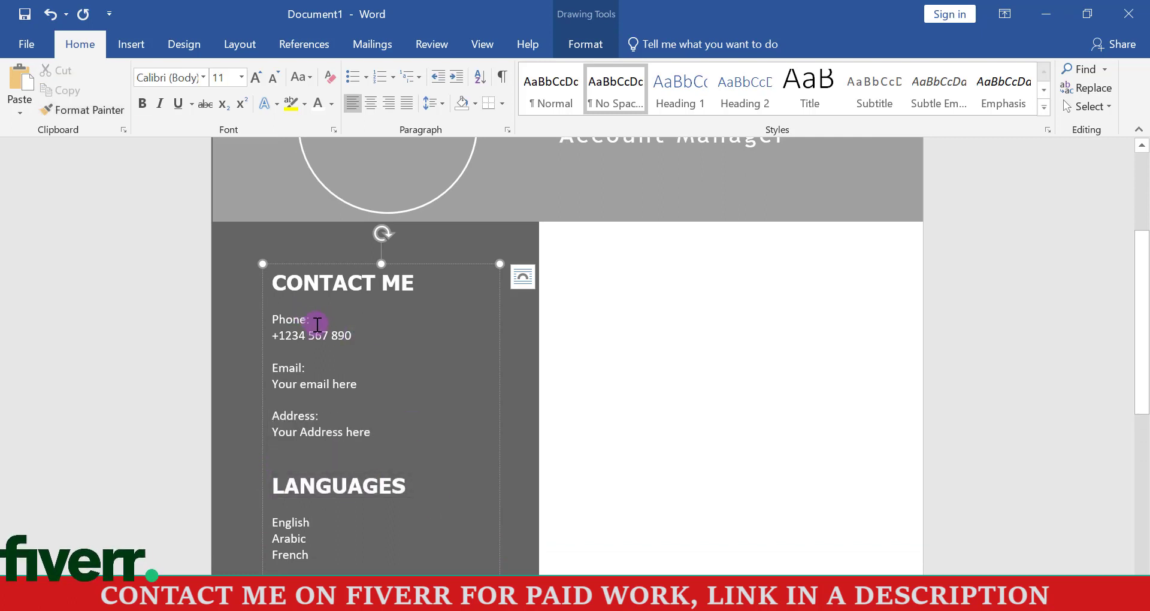
Format the Phone: label as bold Tahoma at size 14
drag(282, 312, 264, 310)
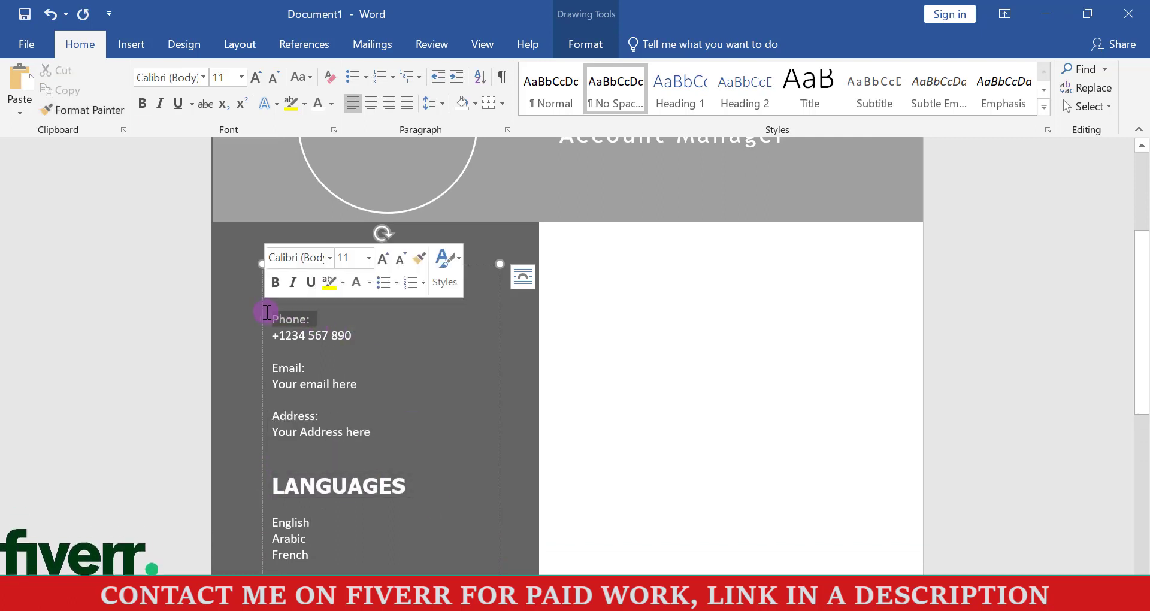
click(256, 84)
click(256, 84)
click(256, 84)
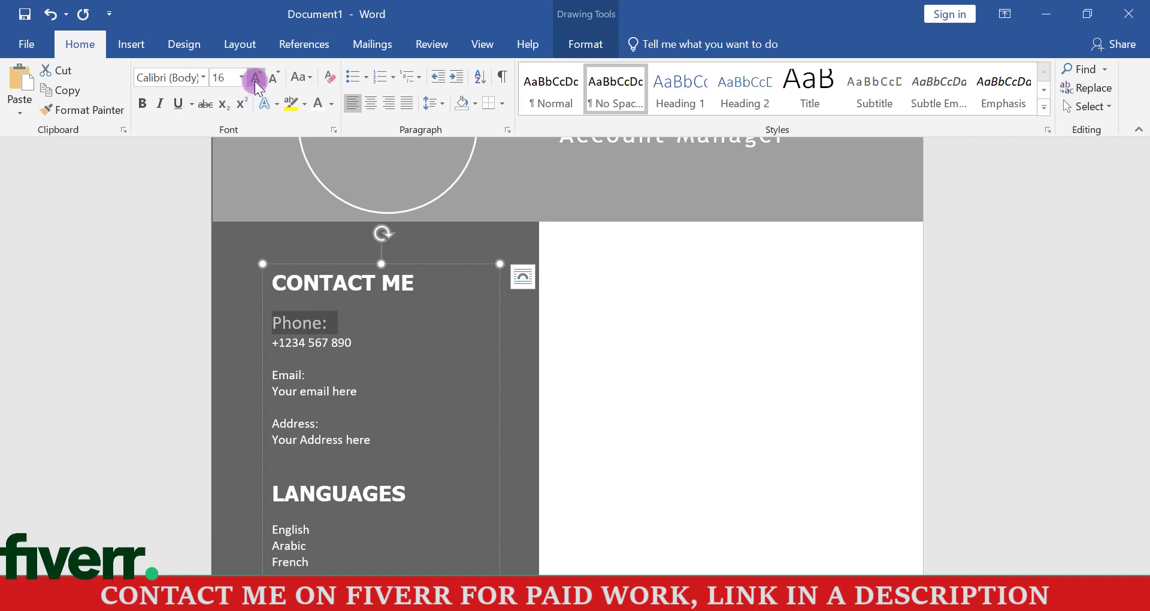
click(263, 83)
click(273, 84)
click(273, 84)
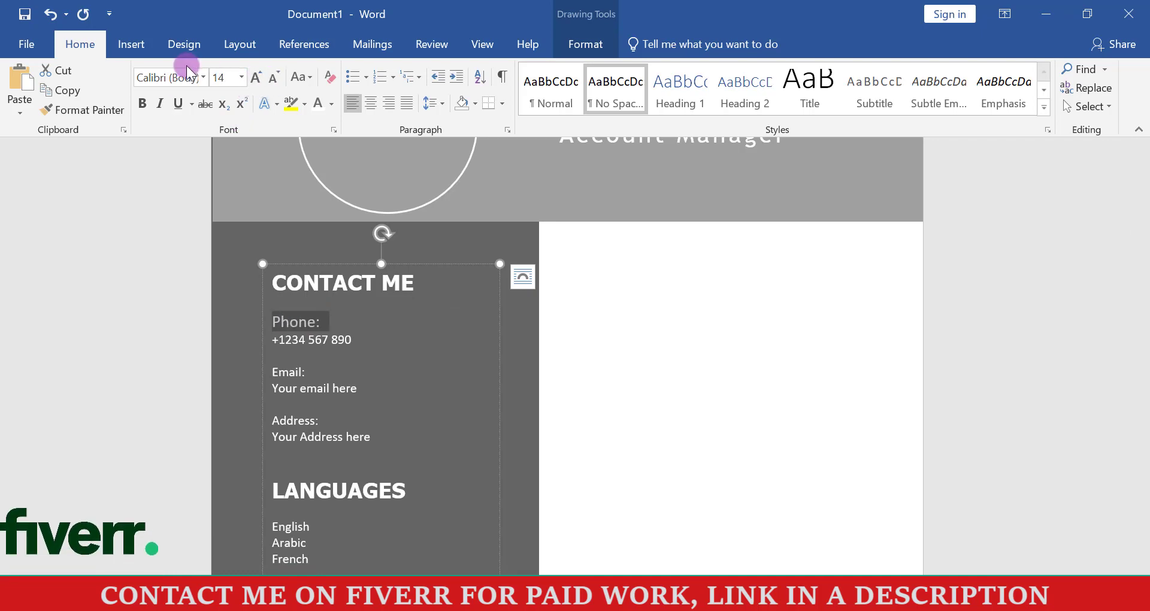
click(214, 81)
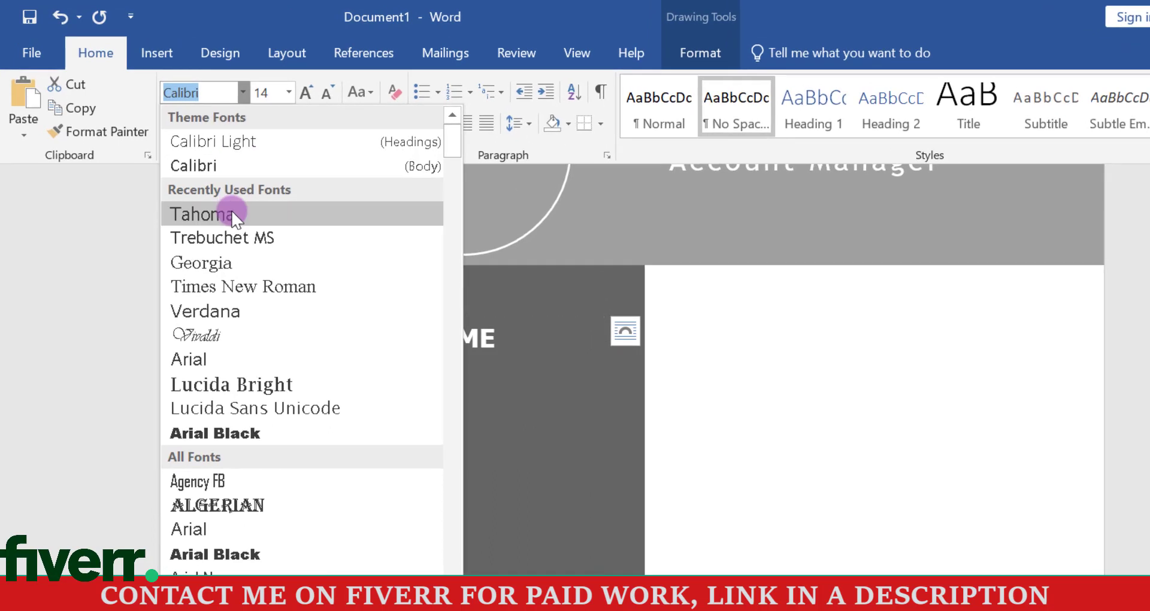
click(200, 184)
click(170, 125)
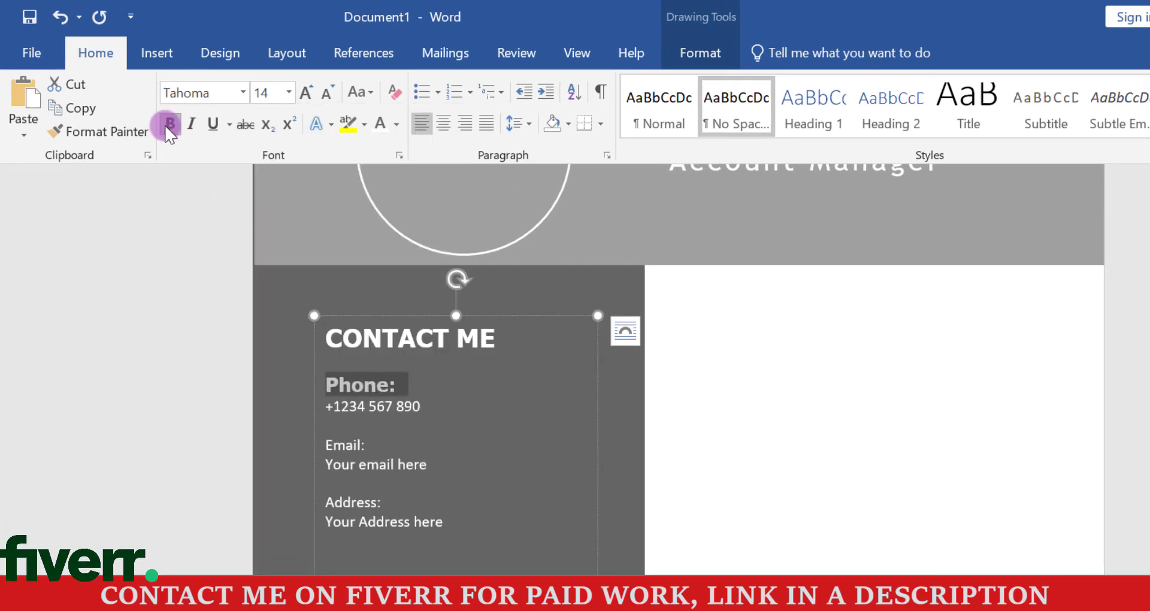
Copy the Phone: label's formatting to the Email: and Address: labels with Format Painter
click(122, 133)
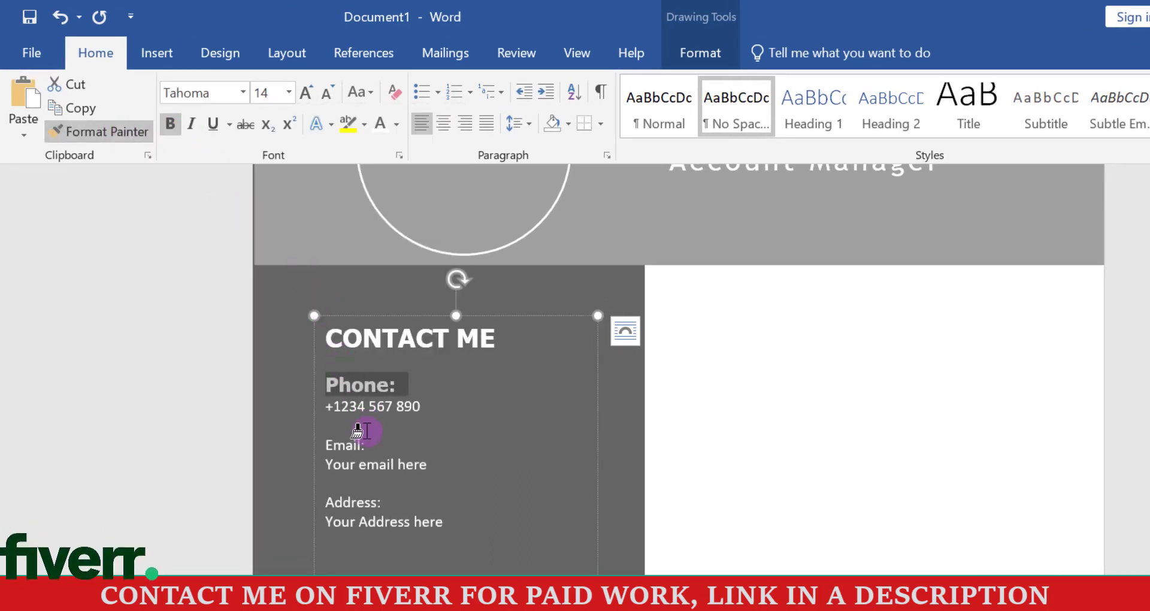
drag(359, 444, 316, 450)
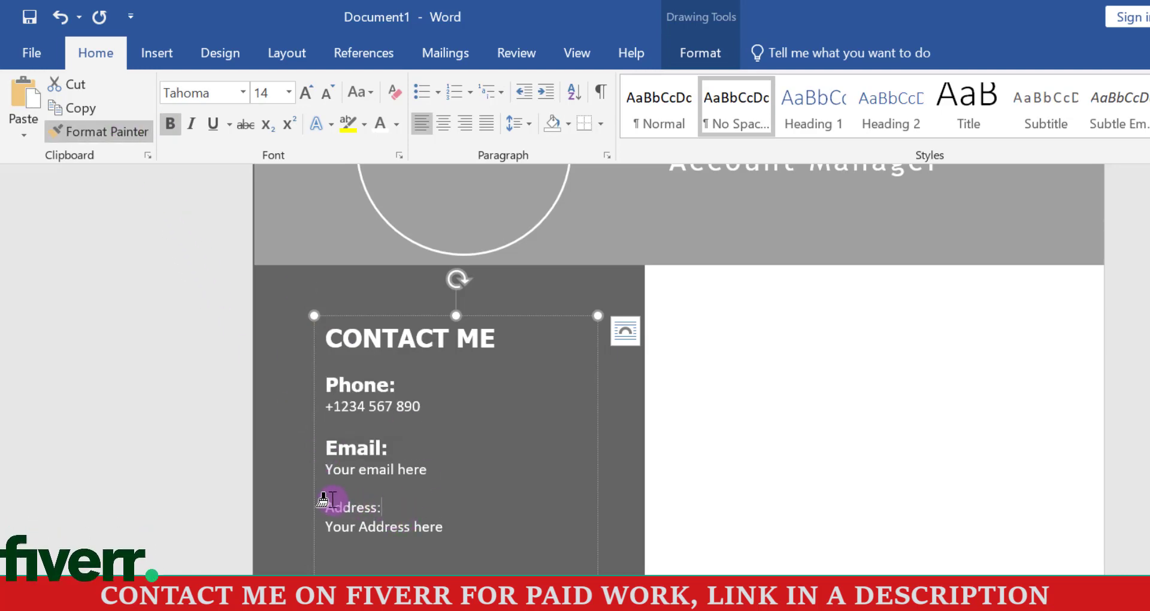
click(324, 501)
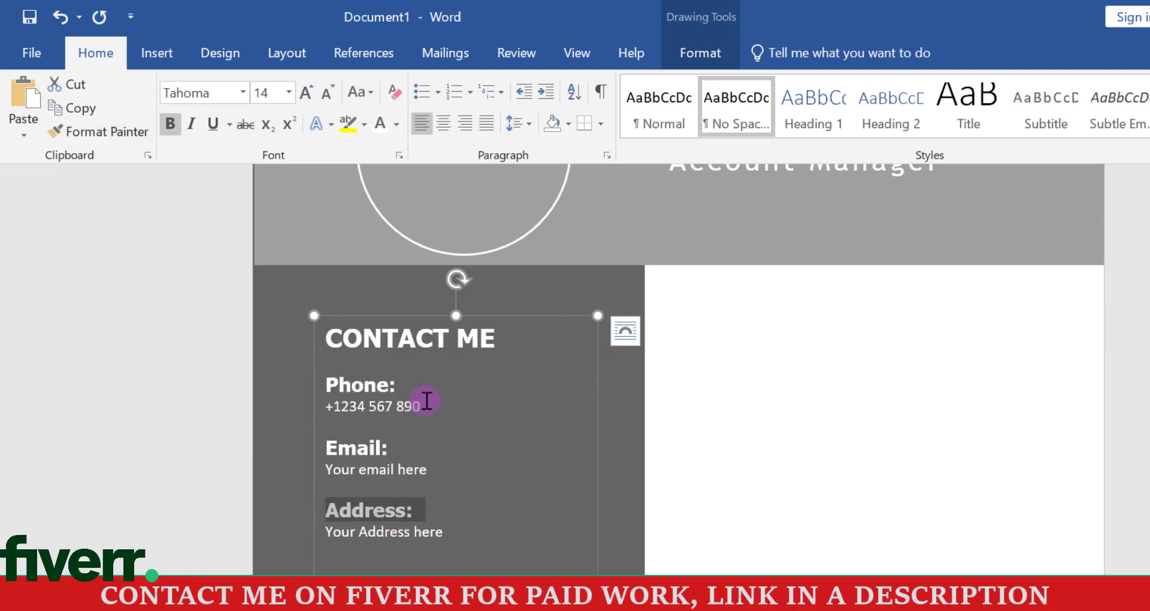
Change the font of the phone number line to Trebuchet MS
drag(426, 400, 326, 408)
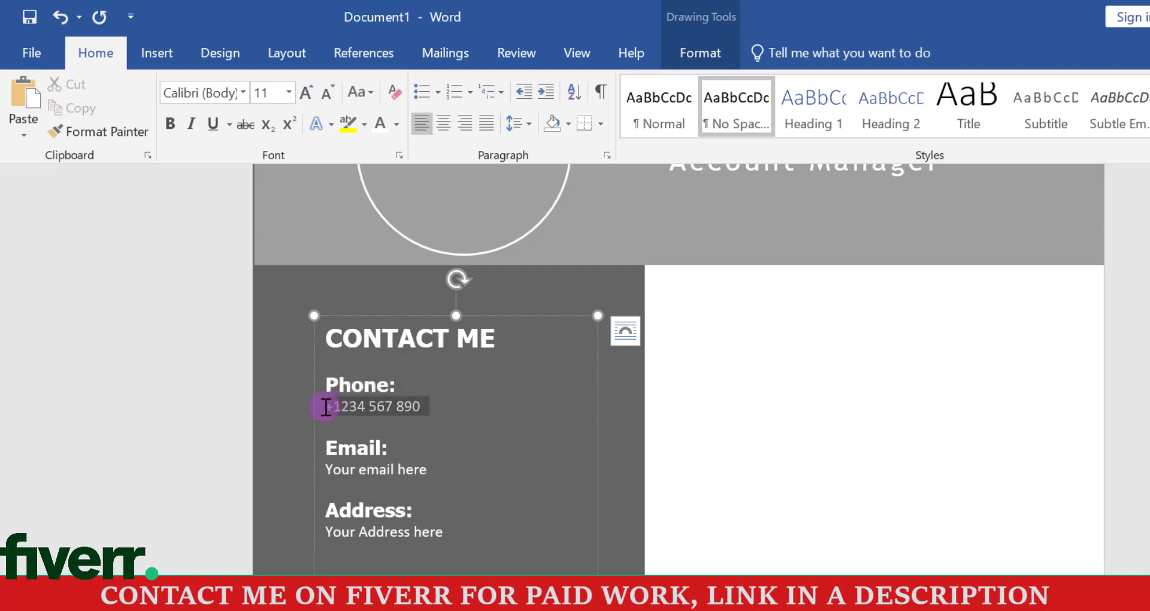
click(243, 93)
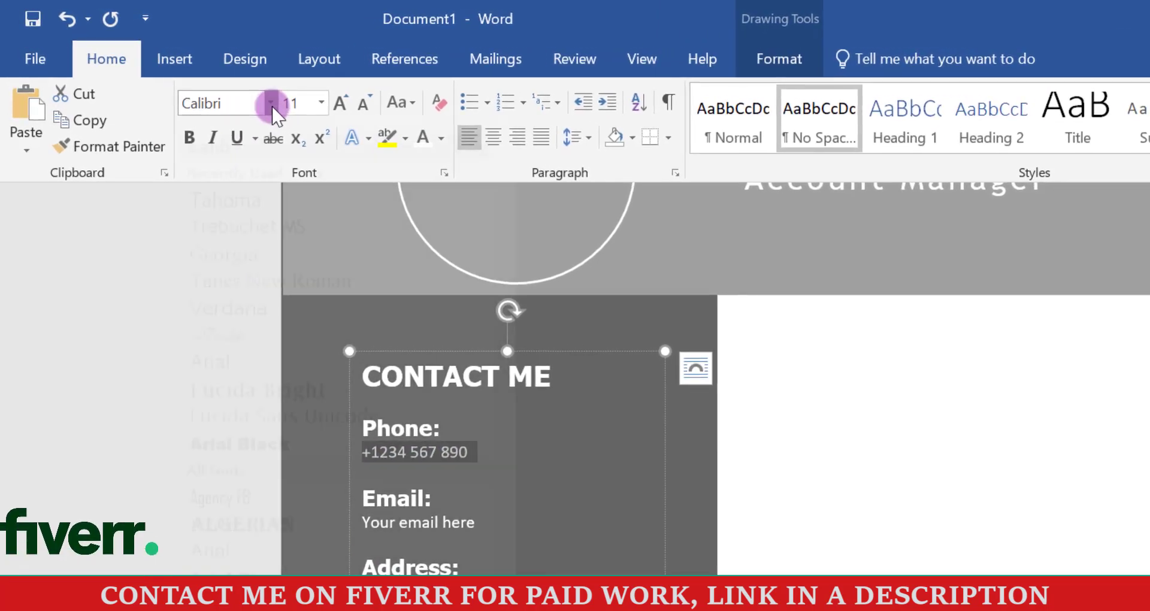
click(245, 264)
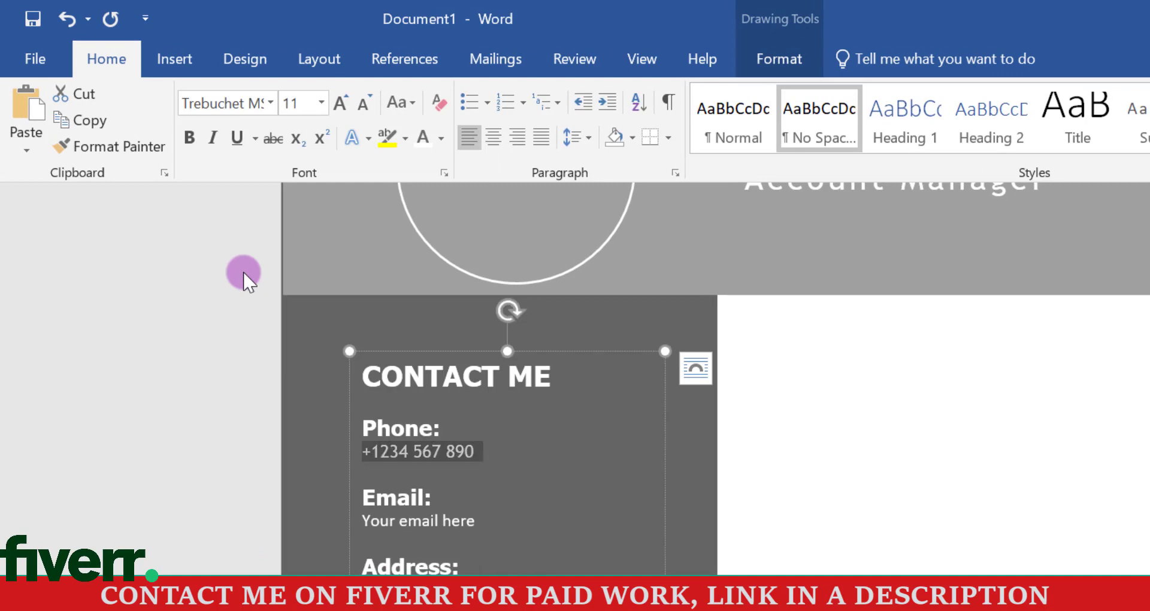
Copy the phone number line's formatting to the "Your email here" and "Your Address here" lines with Format Painter
click(120, 146)
drag(472, 521, 360, 521)
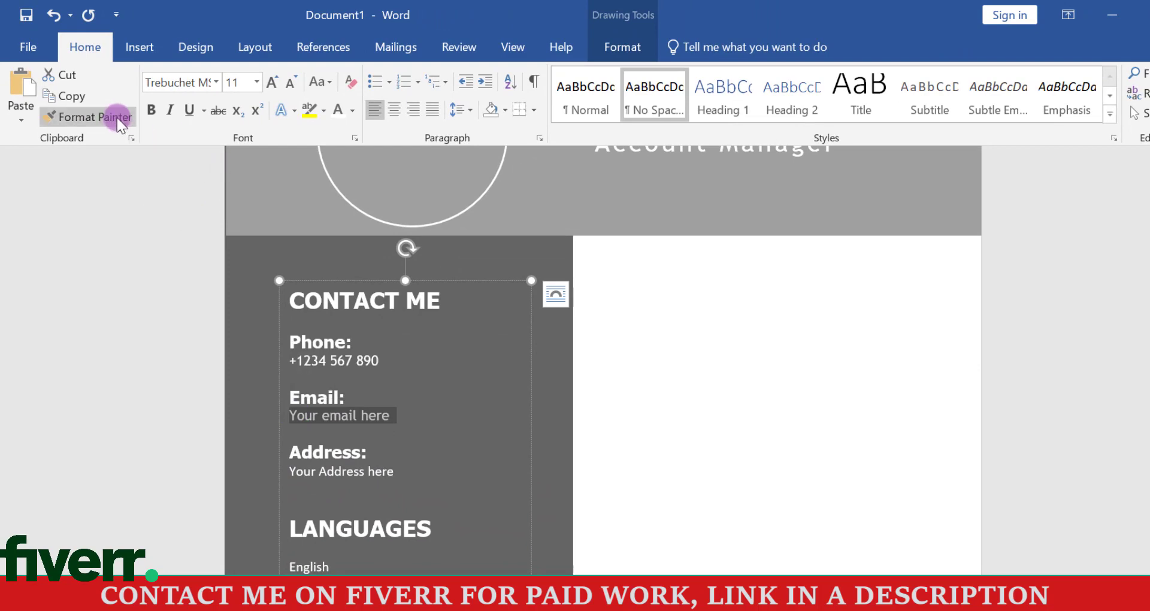
click(119, 122)
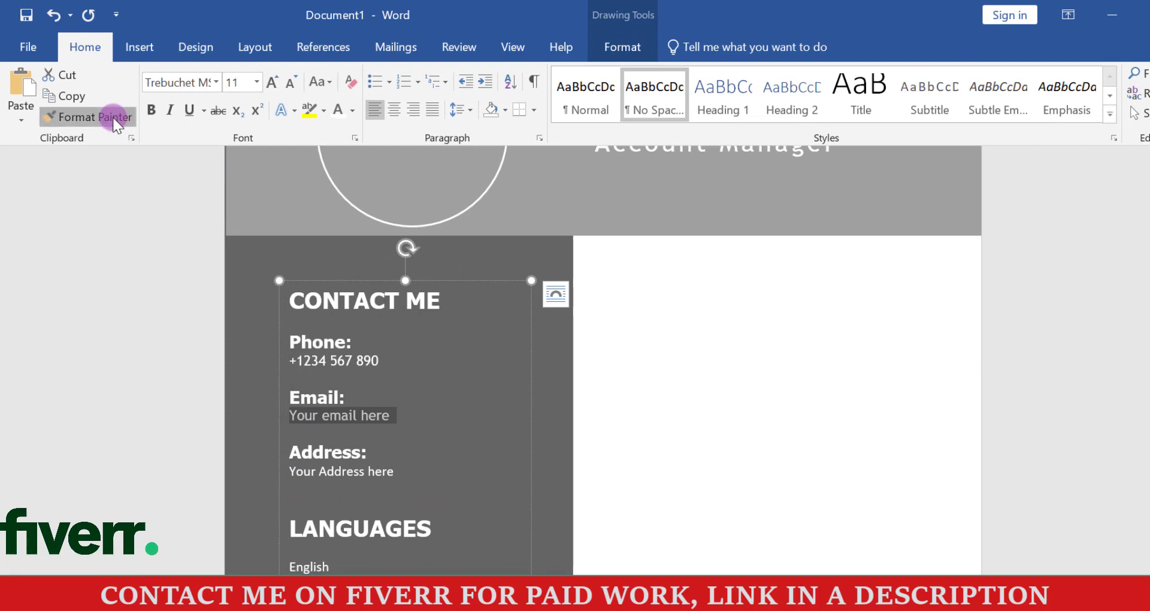
drag(395, 472, 290, 473)
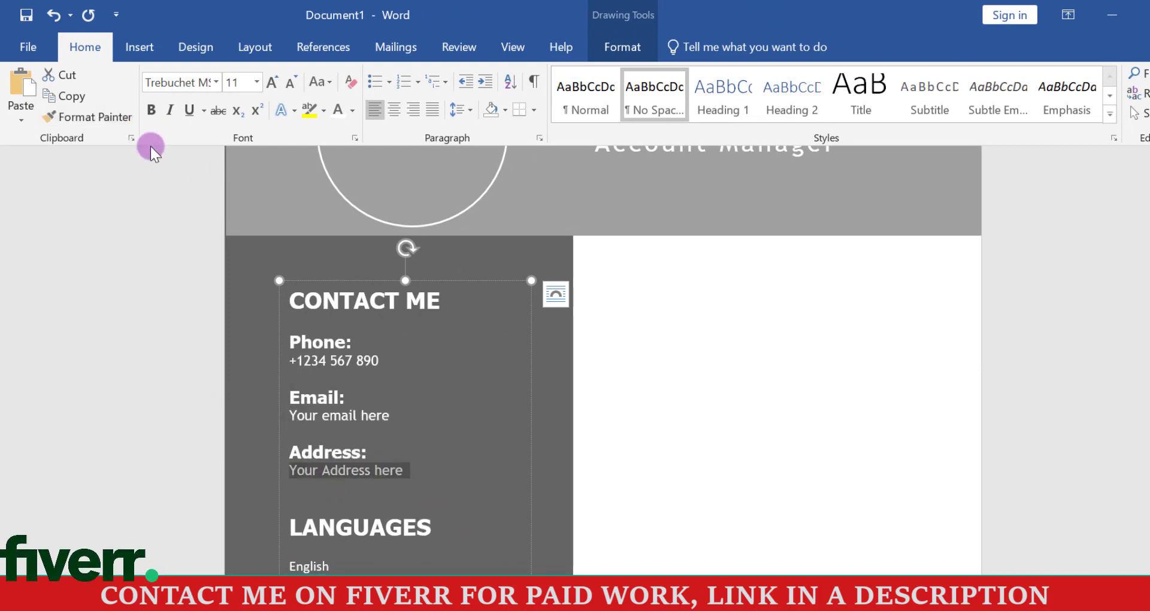
Copy the address line's formatting to the English, Arabic and French lines and turn them into a round-bulleted list
click(106, 122)
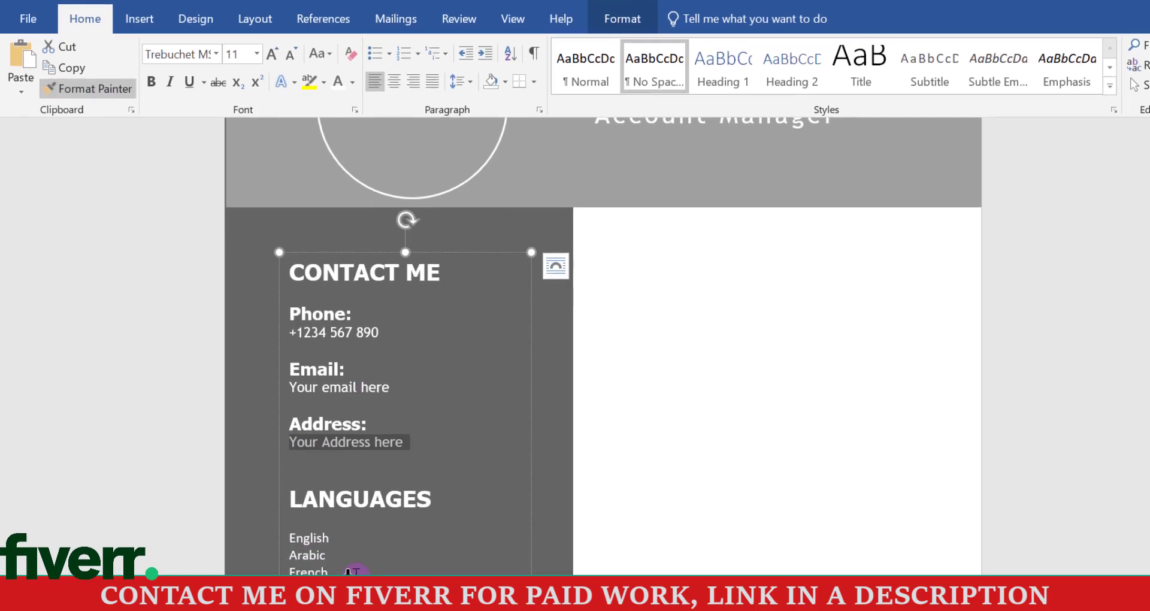
drag(282, 527, 286, 525)
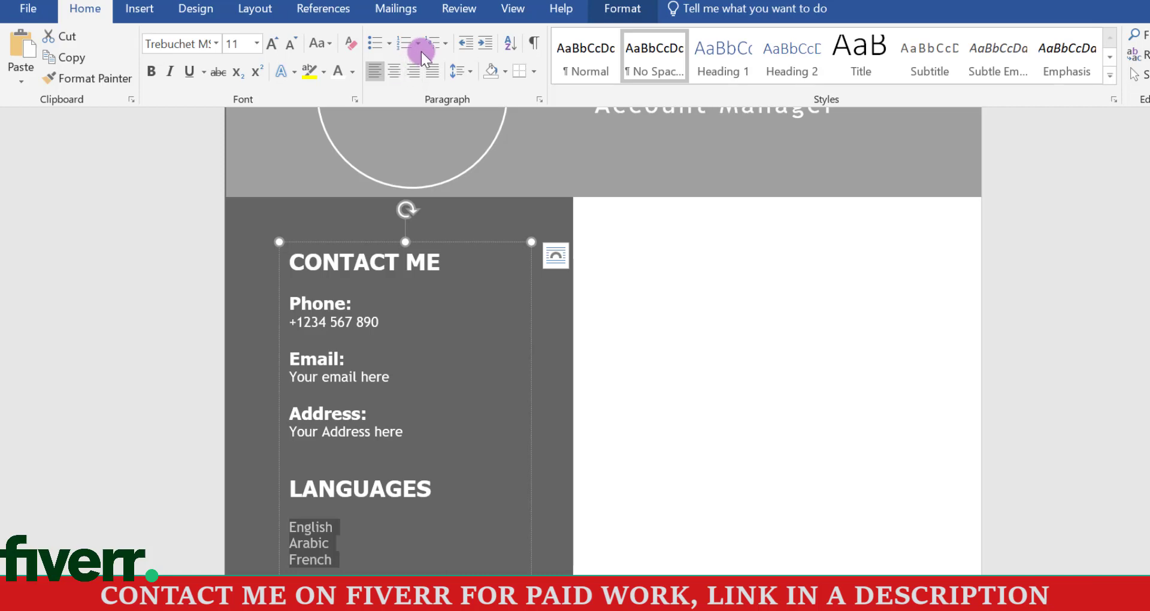
click(390, 46)
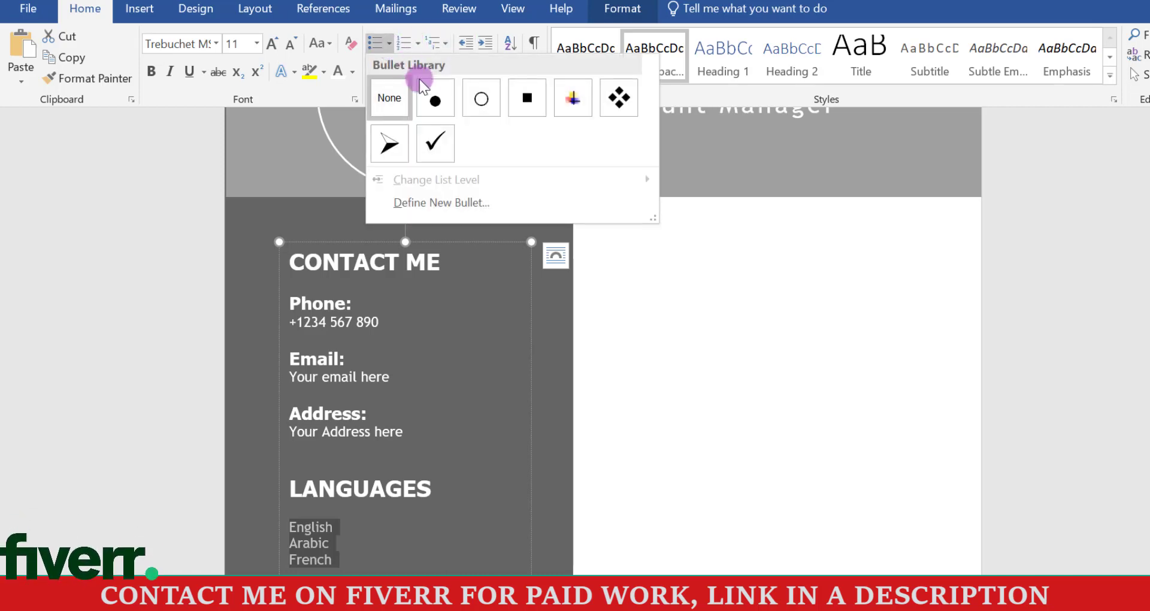
click(436, 104)
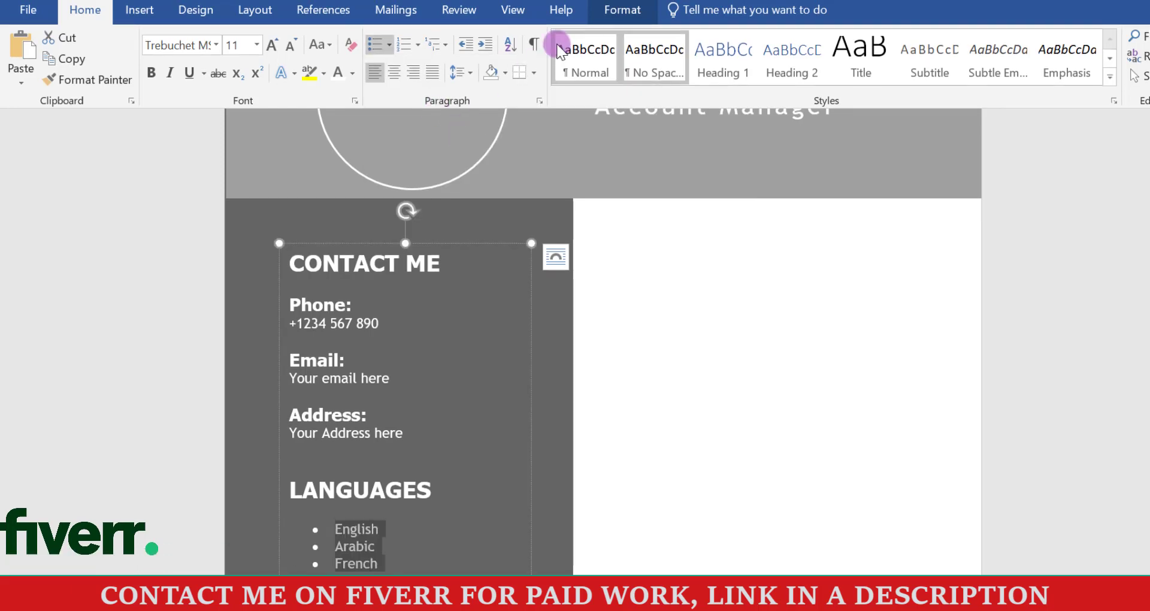
Decrease the language list's indent by one level and set its line spacing to 2.0
click(467, 81)
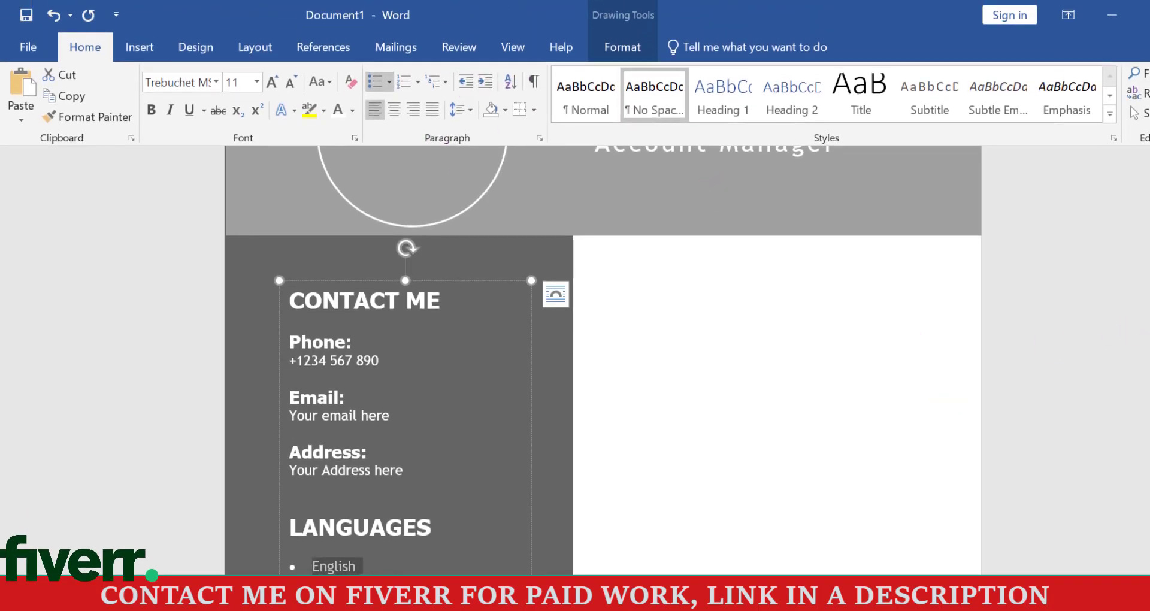
scroll(1100, 315, down, 1)
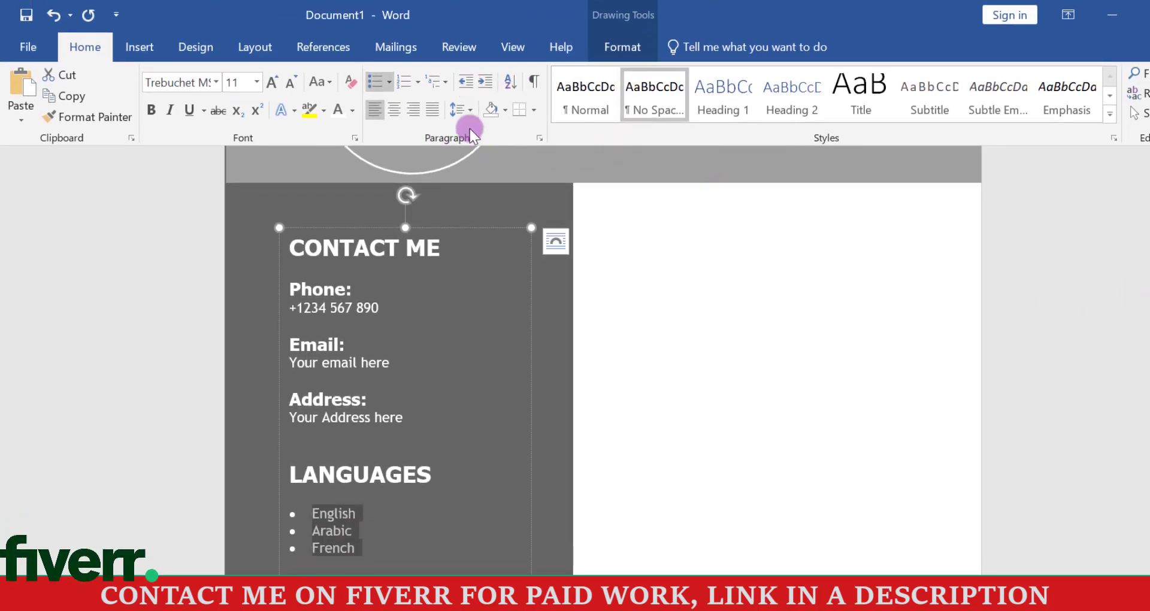
click(465, 111)
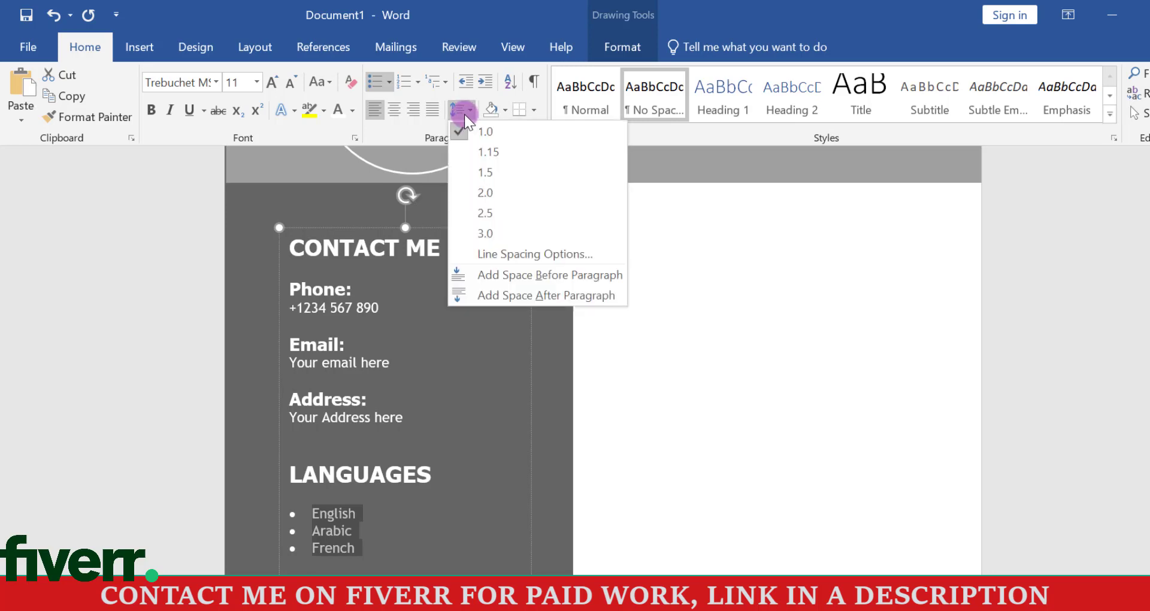
click(490, 193)
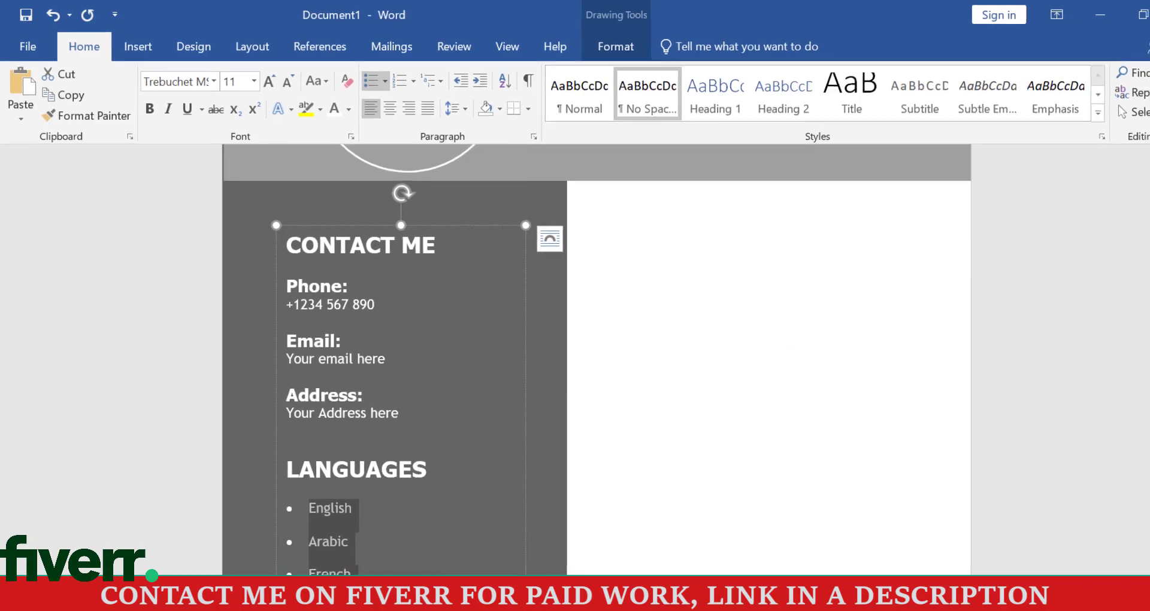
Set the Microsoft Office, Communication Skill and Problem Solving lines to Trebuchet MS size 9 with 2.5 line spacing
scroll(816, 377, down, 4)
scroll(440, 407, down, 3)
click(396, 478)
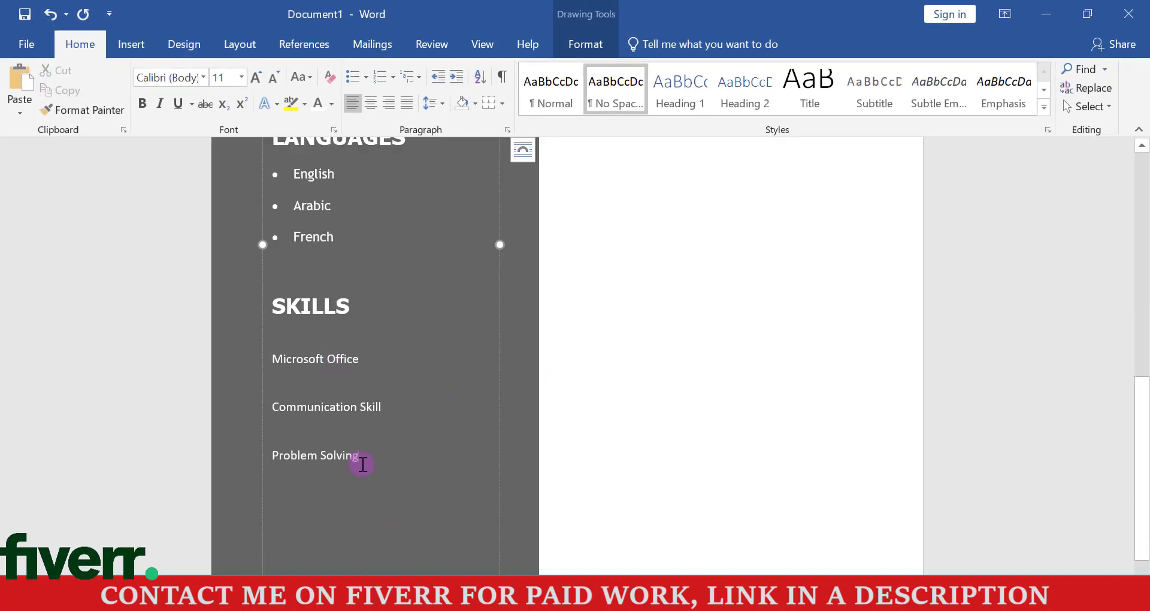
drag(363, 465, 275, 358)
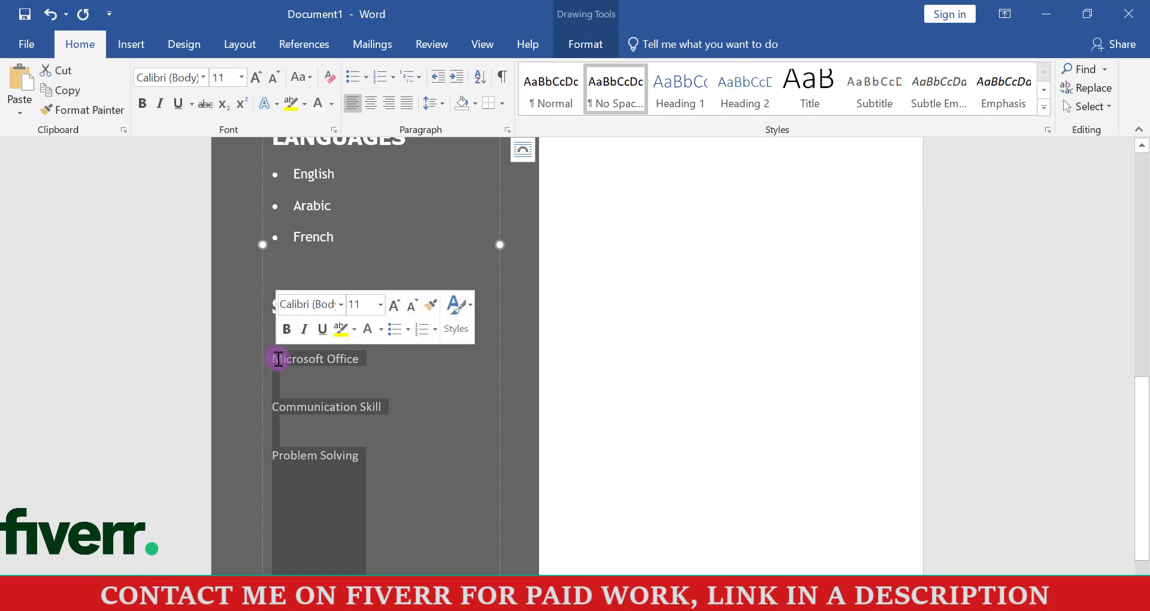
click(203, 78)
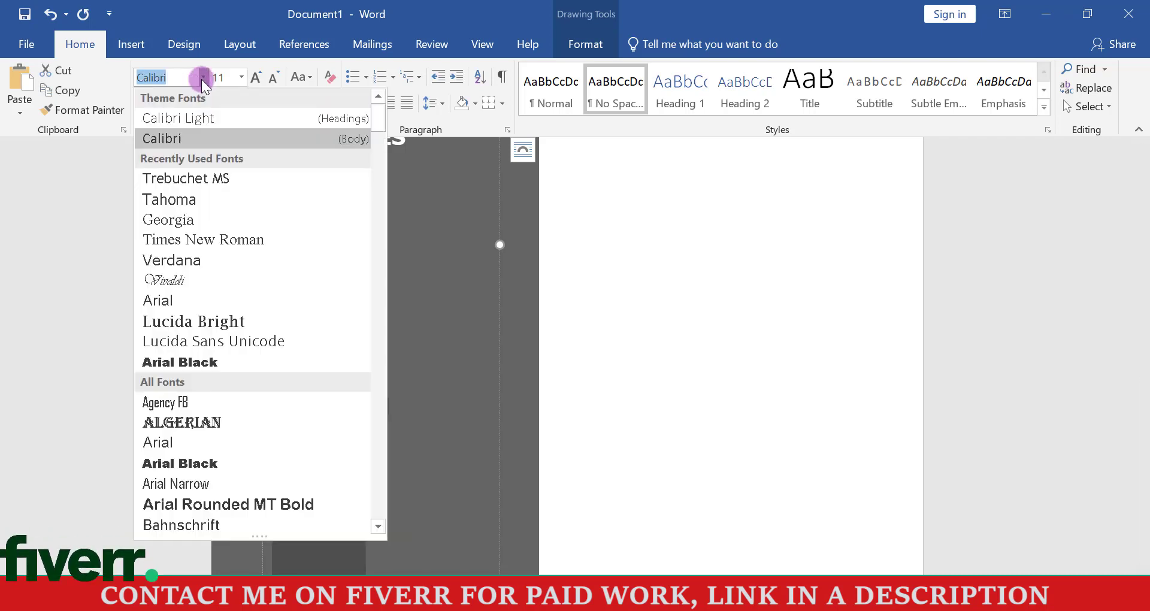
click(186, 179)
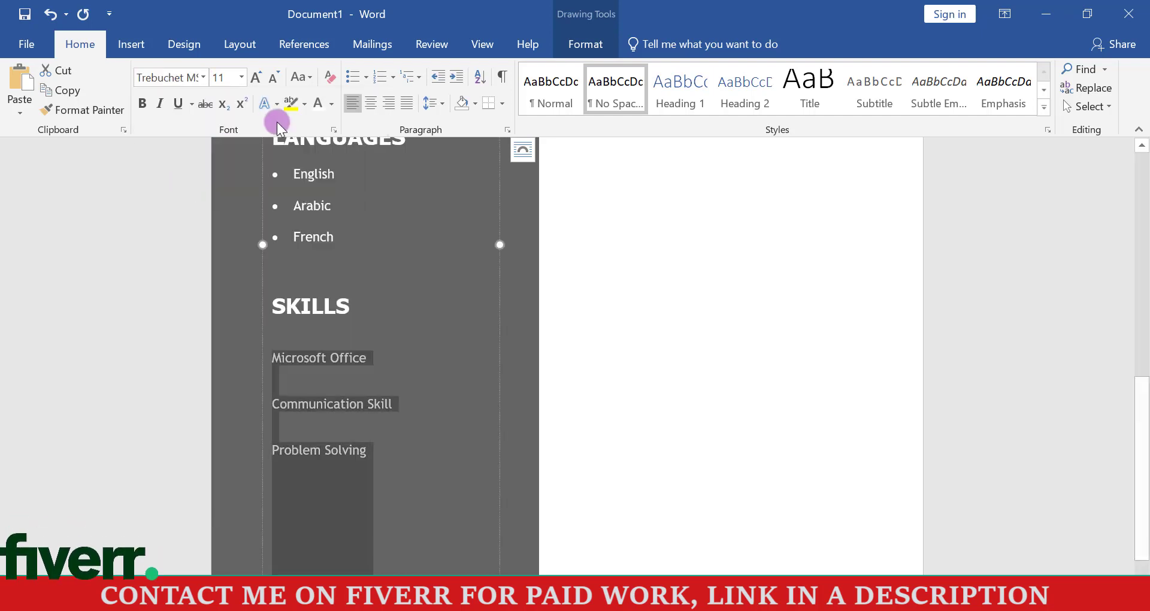
click(273, 81)
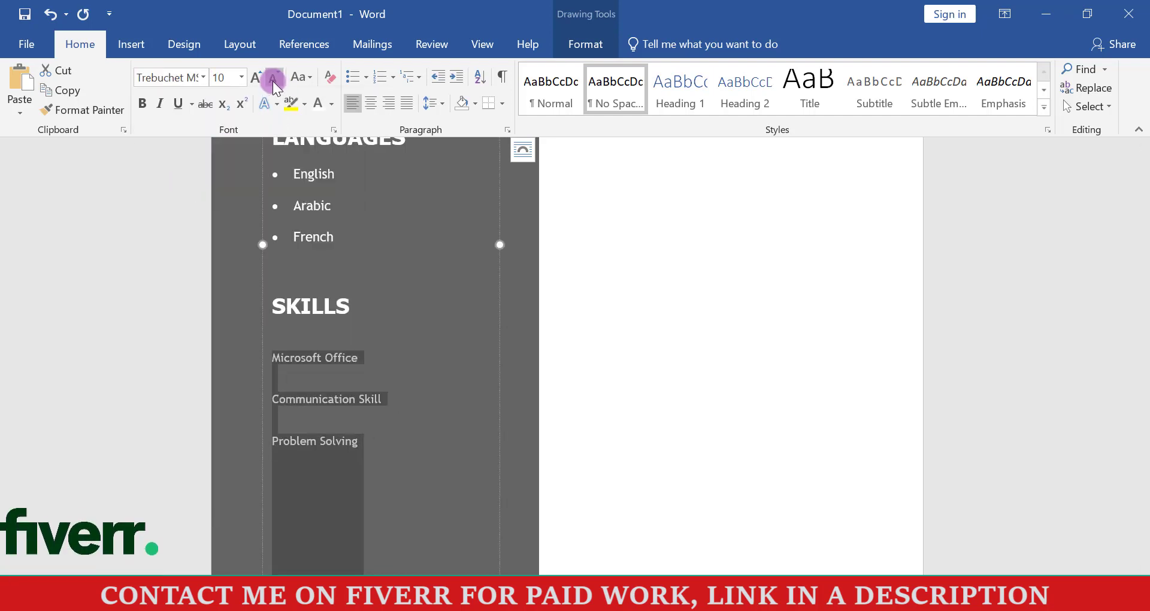
click(274, 81)
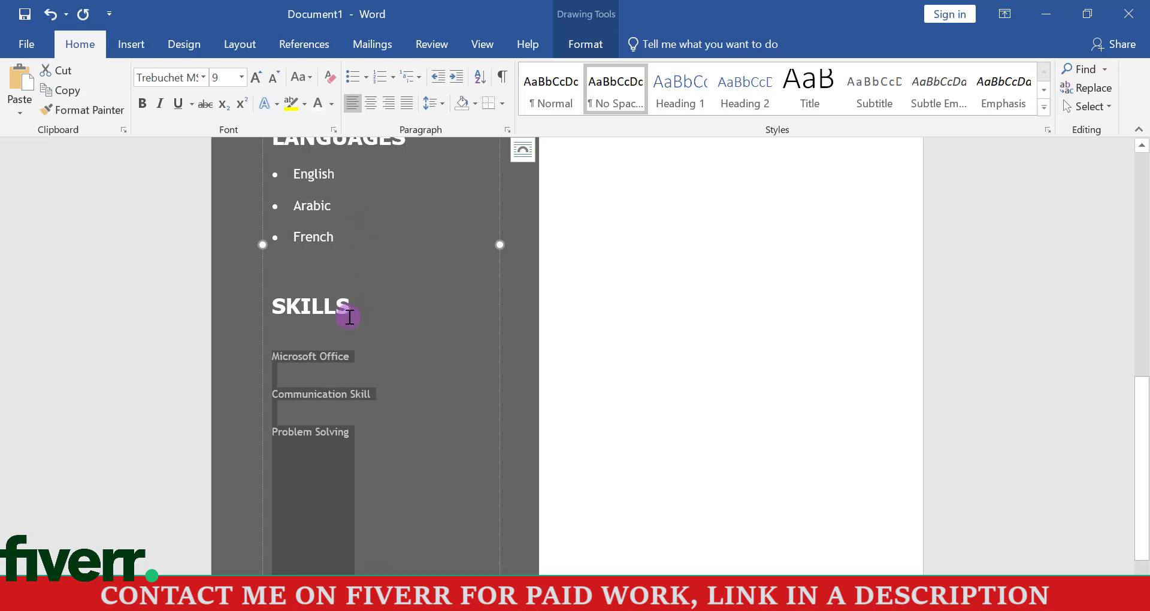
click(439, 109)
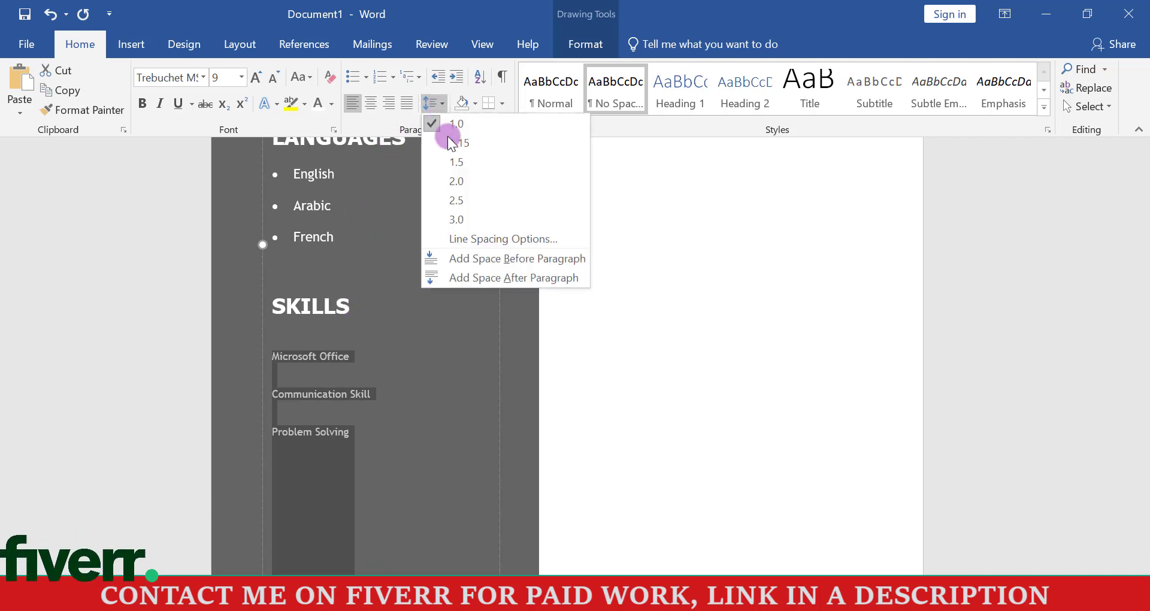
click(465, 203)
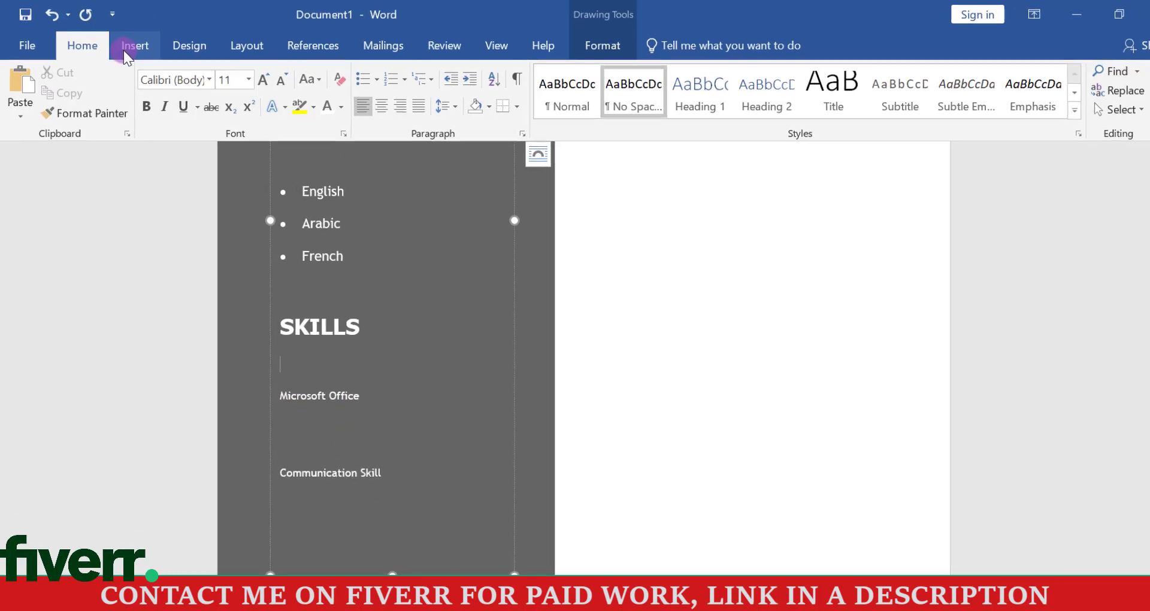
Draw a rounded rectangle bar about 2.38" wide and 0.24" high beneath the Microsoft Office skill
click(132, 44)
click(198, 130)
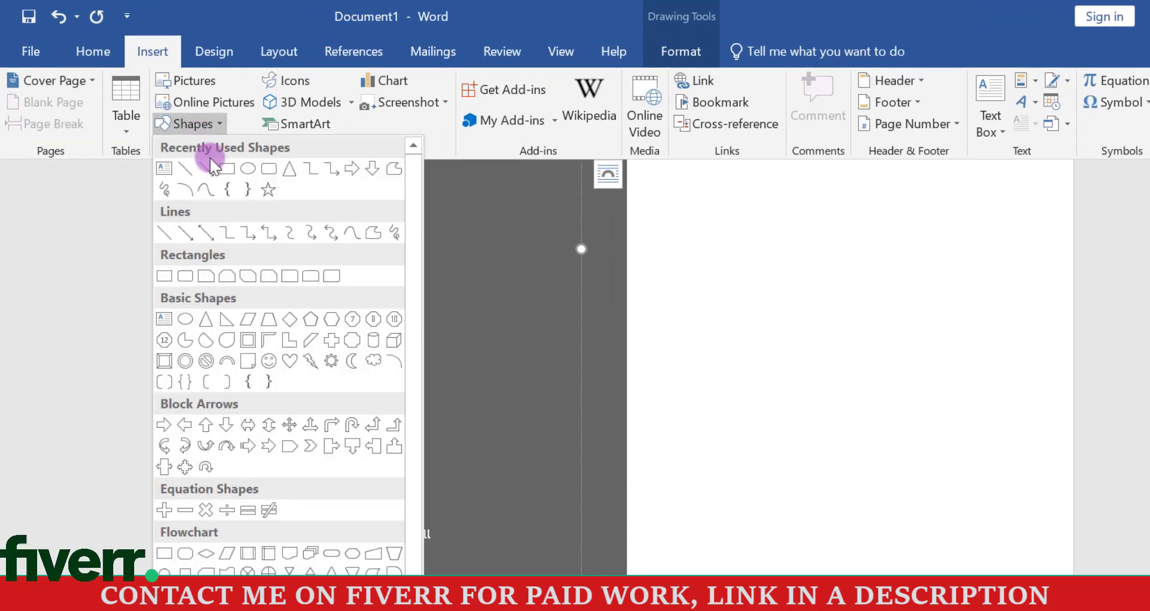
click(263, 172)
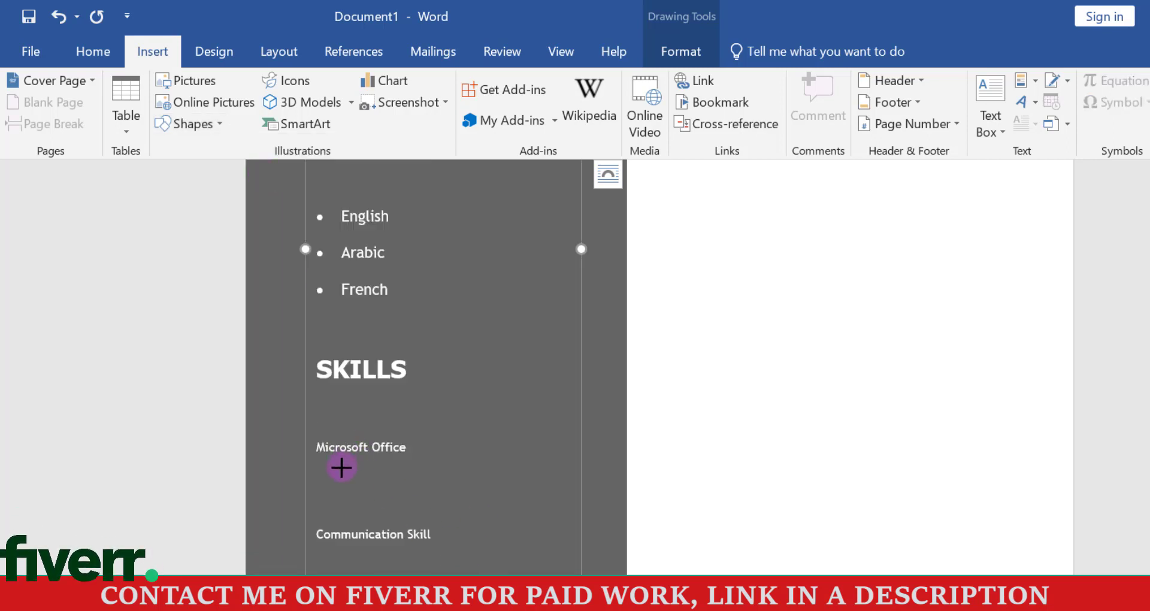
drag(326, 470, 552, 492)
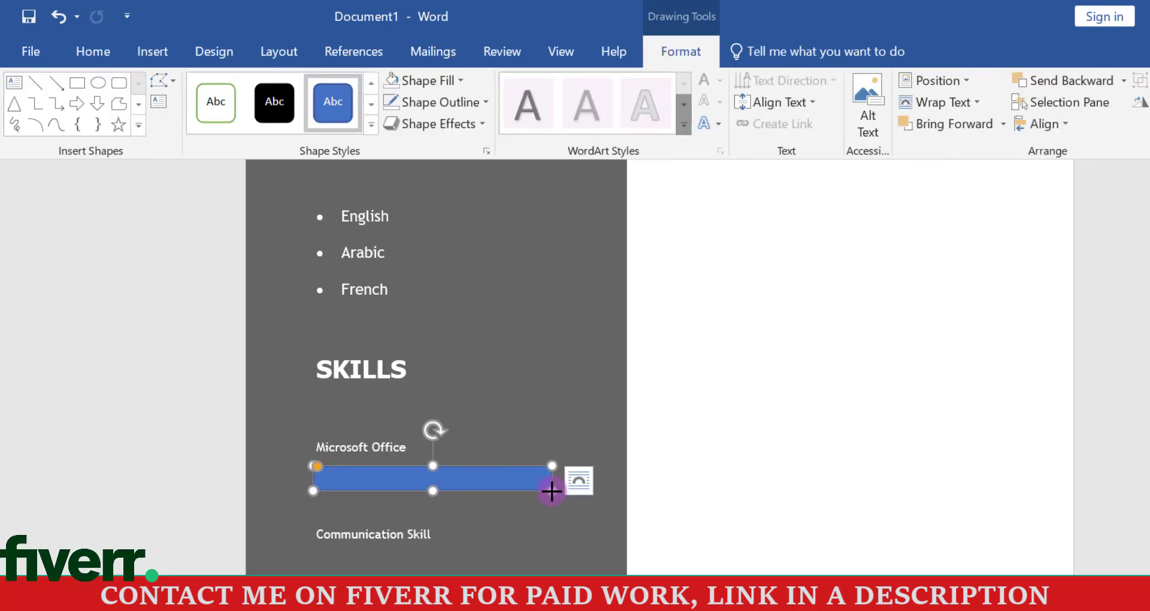
Fill the skill bar with White, Background 1, Darker 50% and remove its outline
click(413, 81)
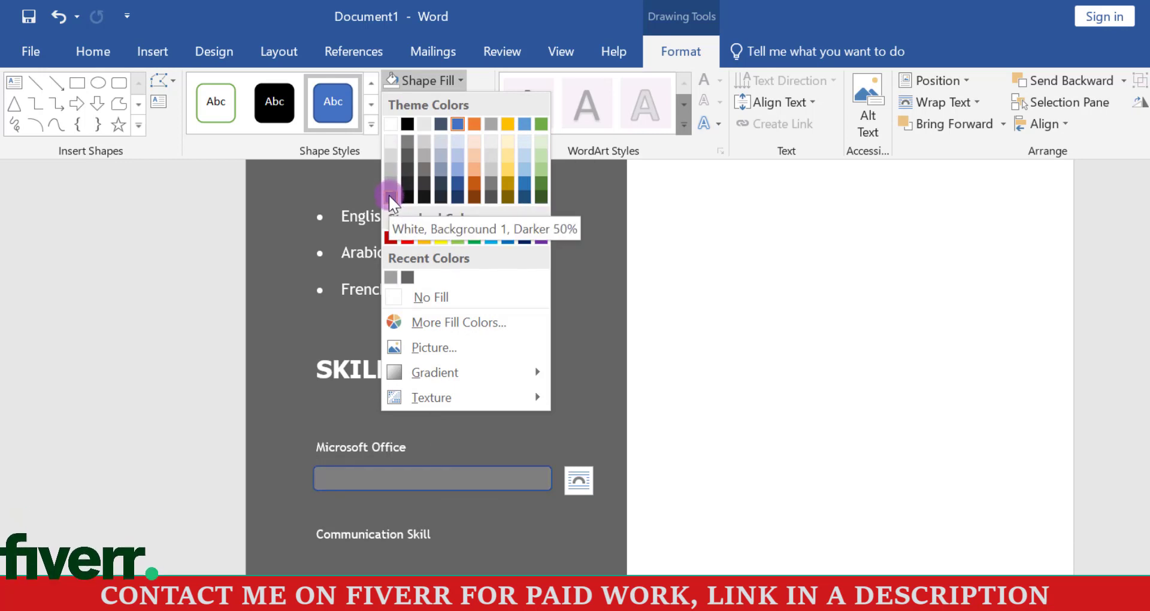
click(391, 196)
click(434, 104)
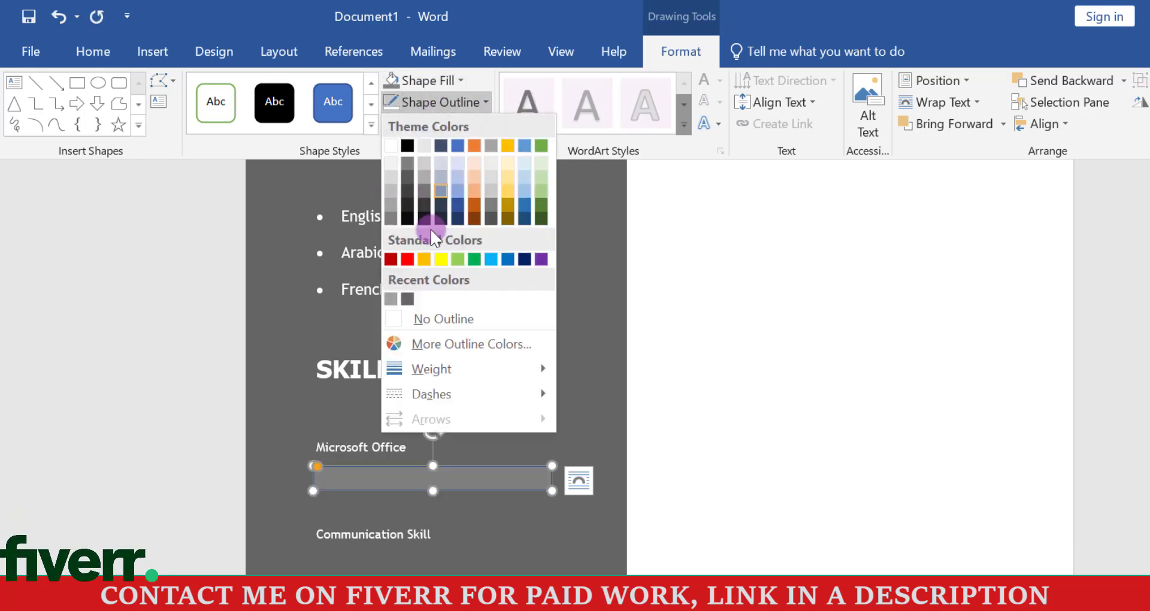
click(431, 318)
Duplicate the grey bar beneath the Microsoft Office skill
click(411, 487)
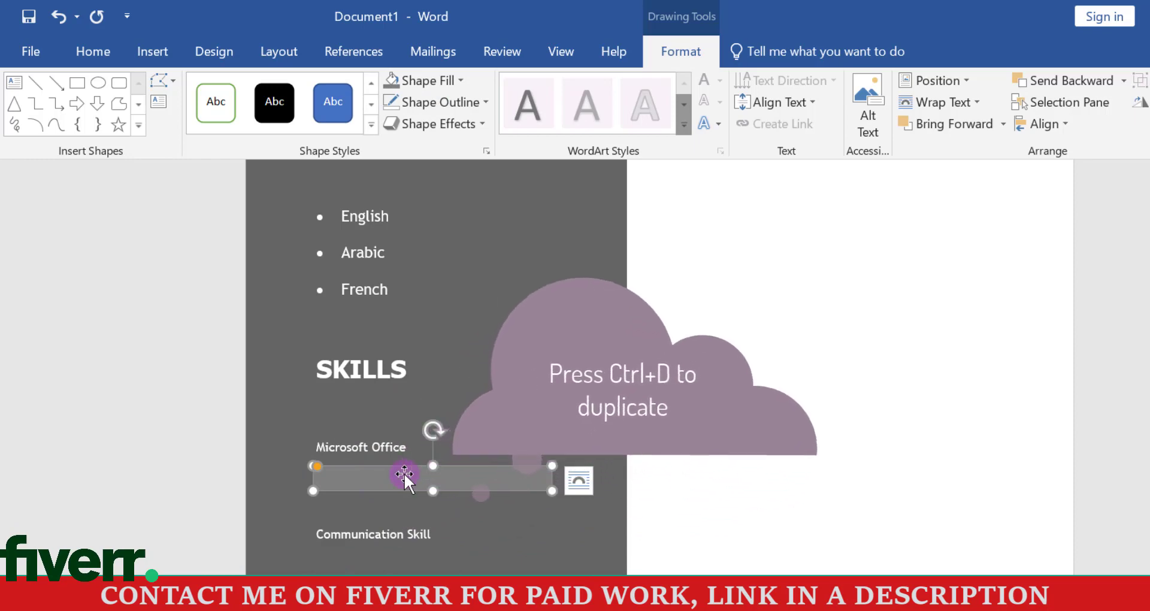
key(ctrl+d)
drag(418, 493, 418, 508)
Align both grey bars by their left and top edges so they overlap, and group them
shift+click(411, 478)
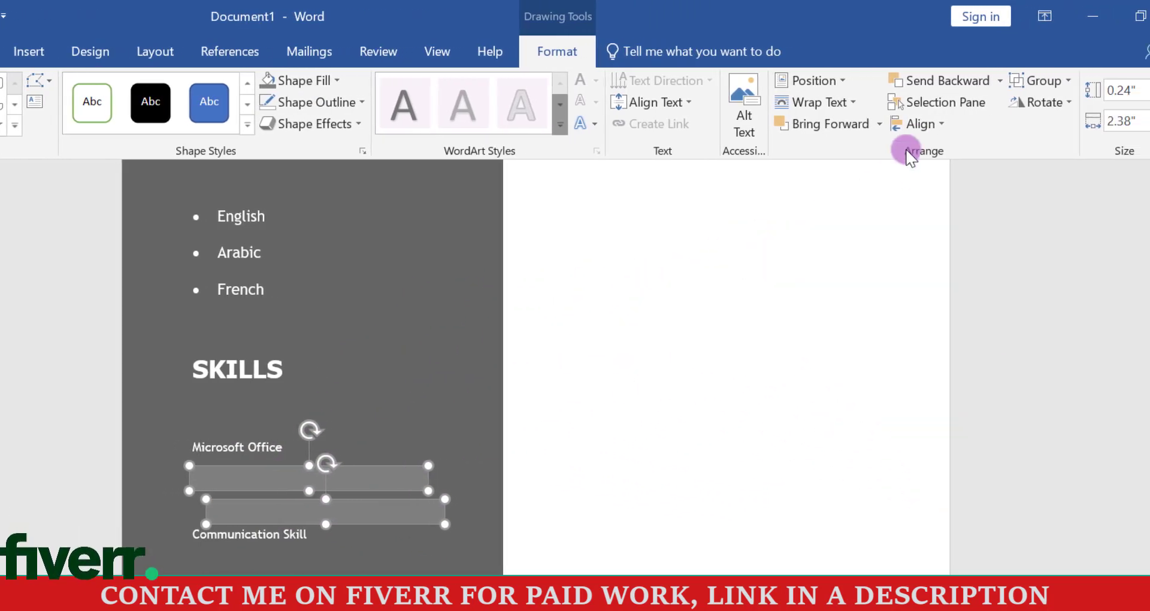
click(926, 125)
click(929, 147)
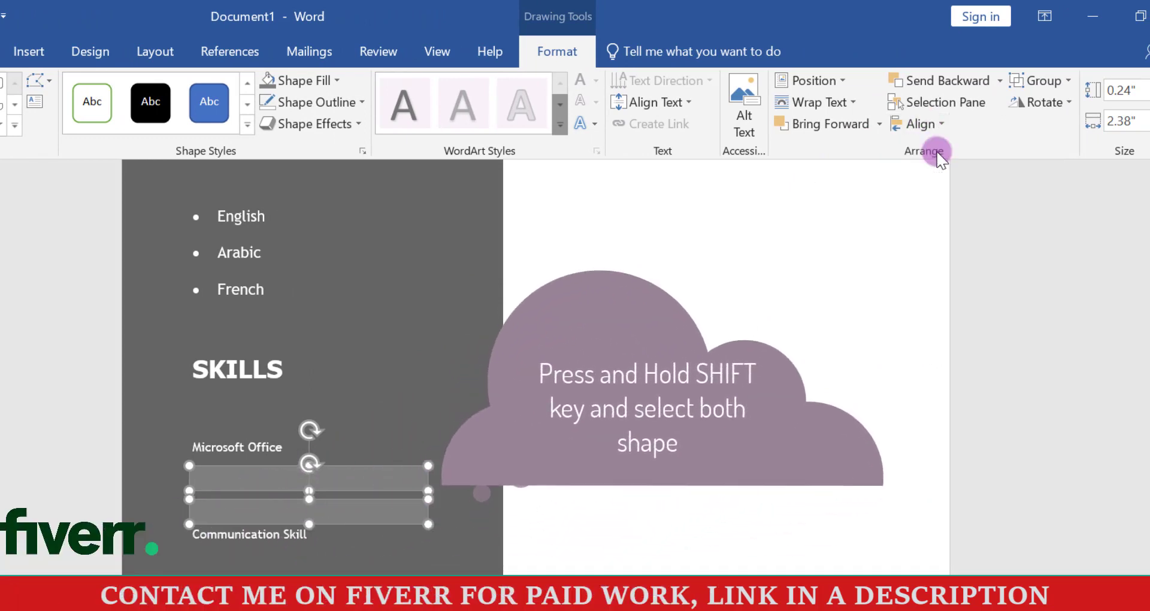
click(944, 126)
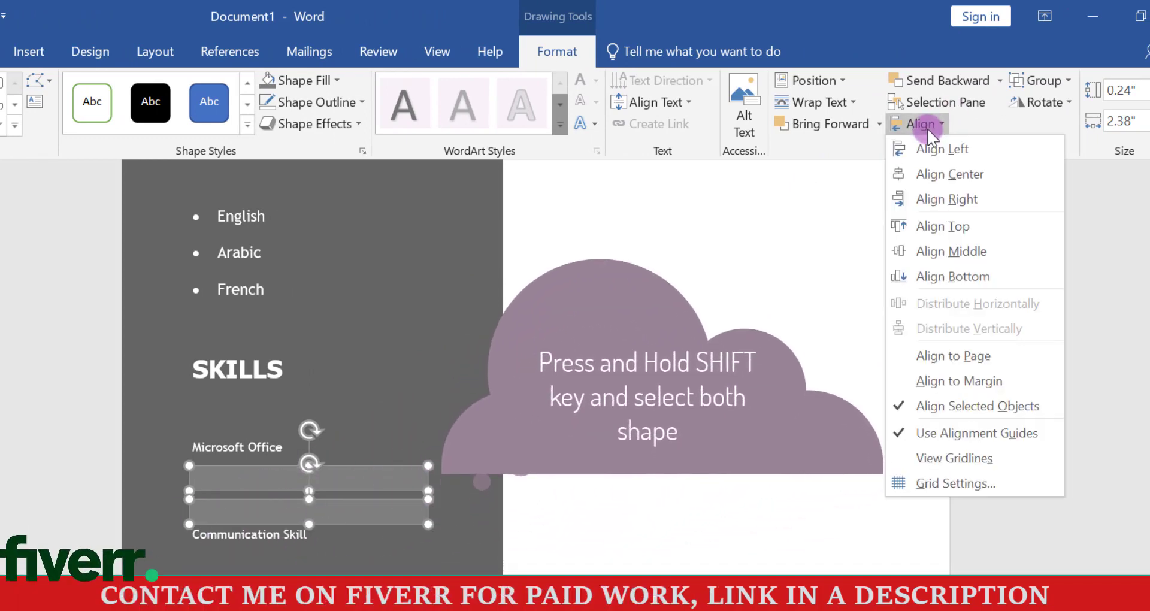
click(956, 223)
click(1039, 81)
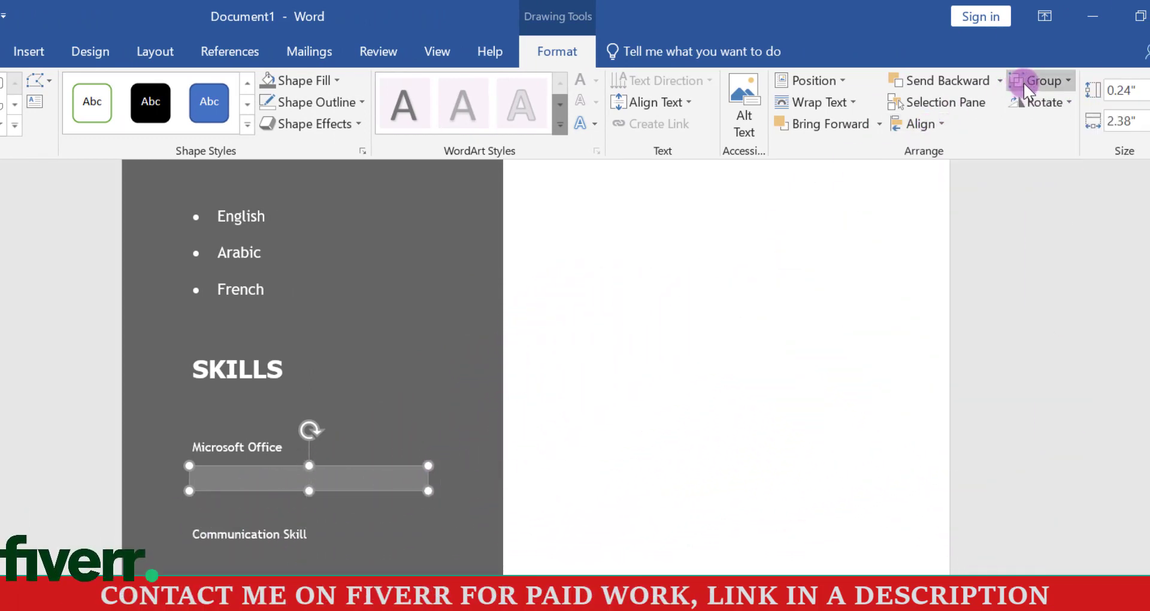
click(1039, 106)
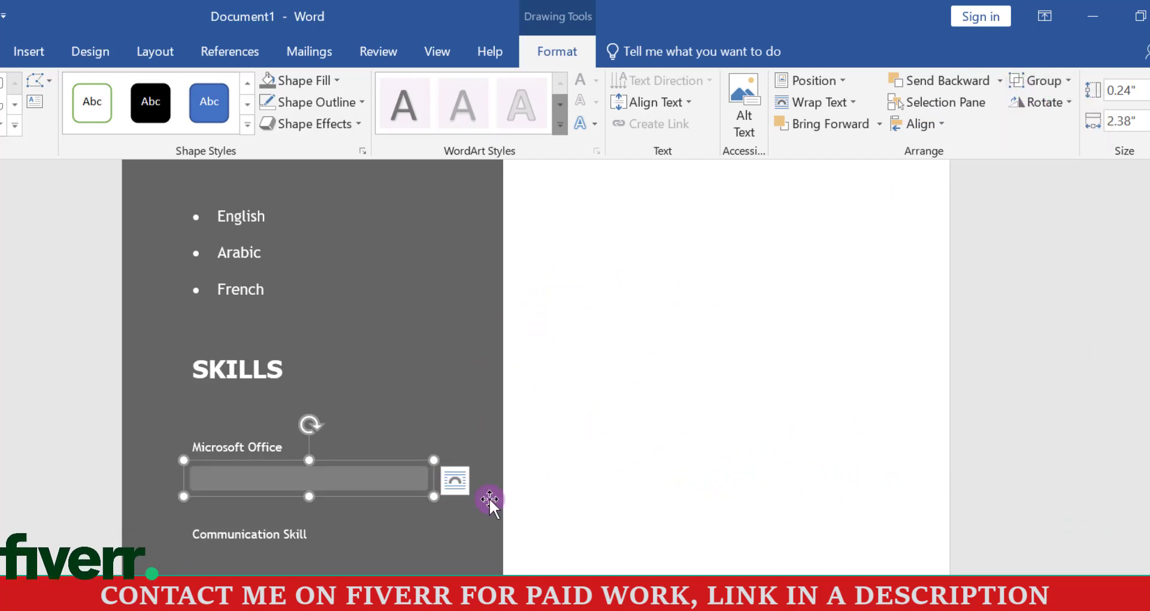
Fill the front bar of the group with white and shorten its width to expose the right end of the grey bar behind
click(400, 487)
click(387, 481)
click(387, 481)
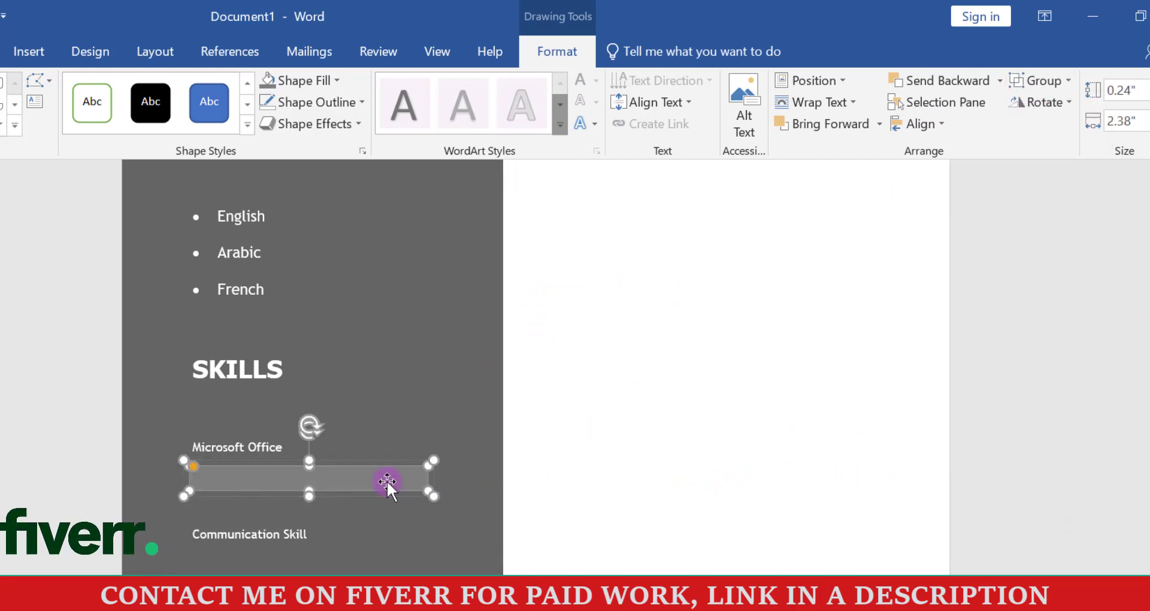
click(303, 82)
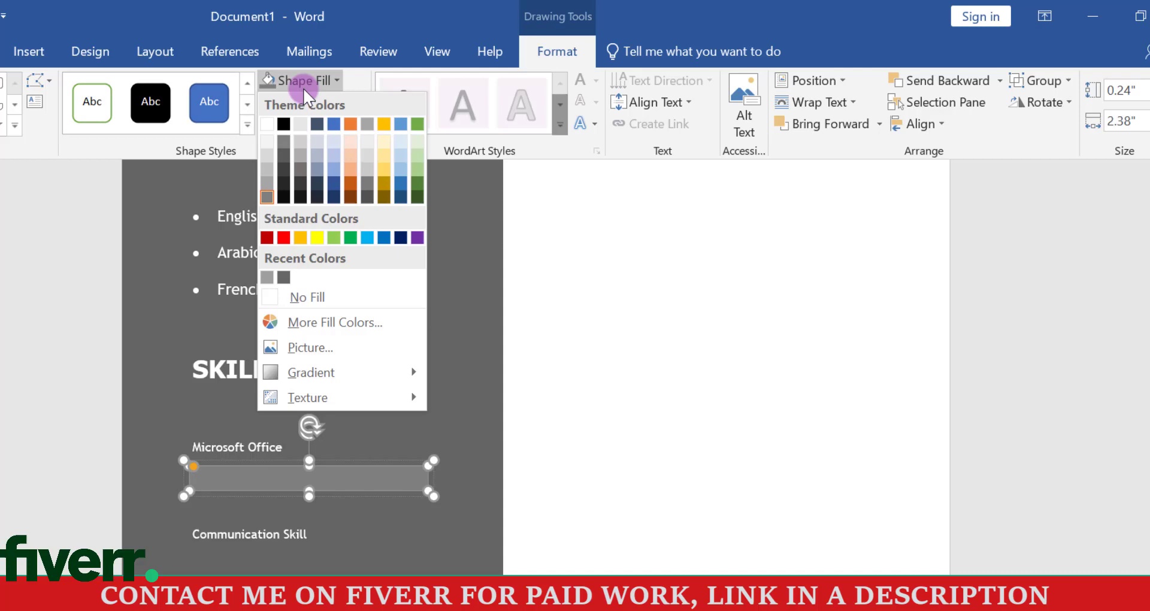
click(268, 124)
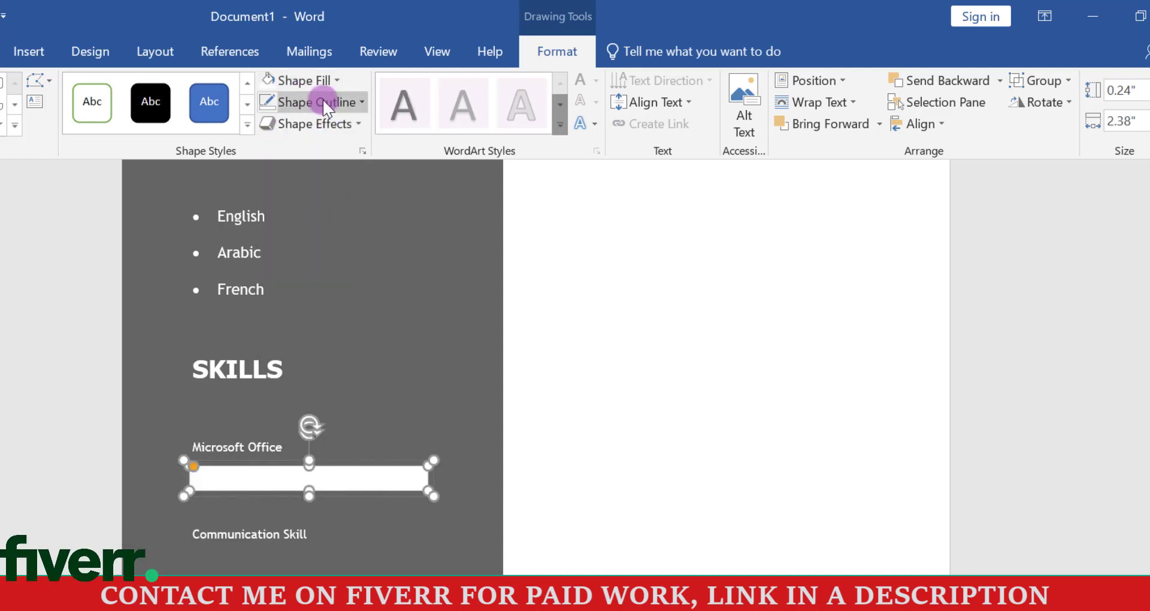
click(1112, 129)
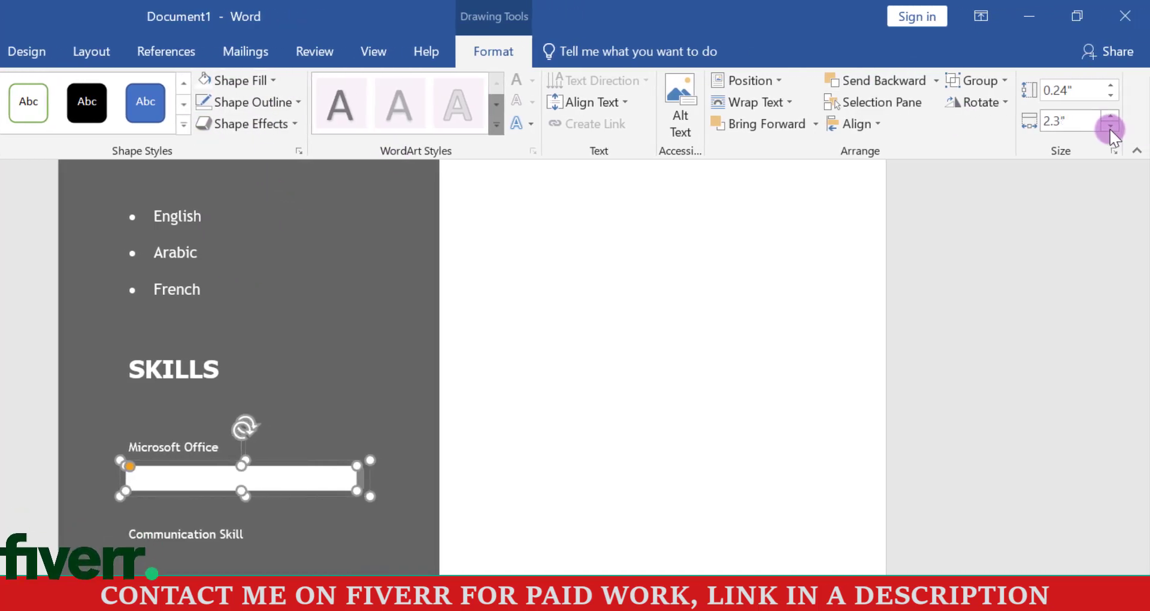
click(375, 413)
Duplicate the Microsoft Office skill bar beneath Communication Skill and align the two bars by their left edges
click(287, 474)
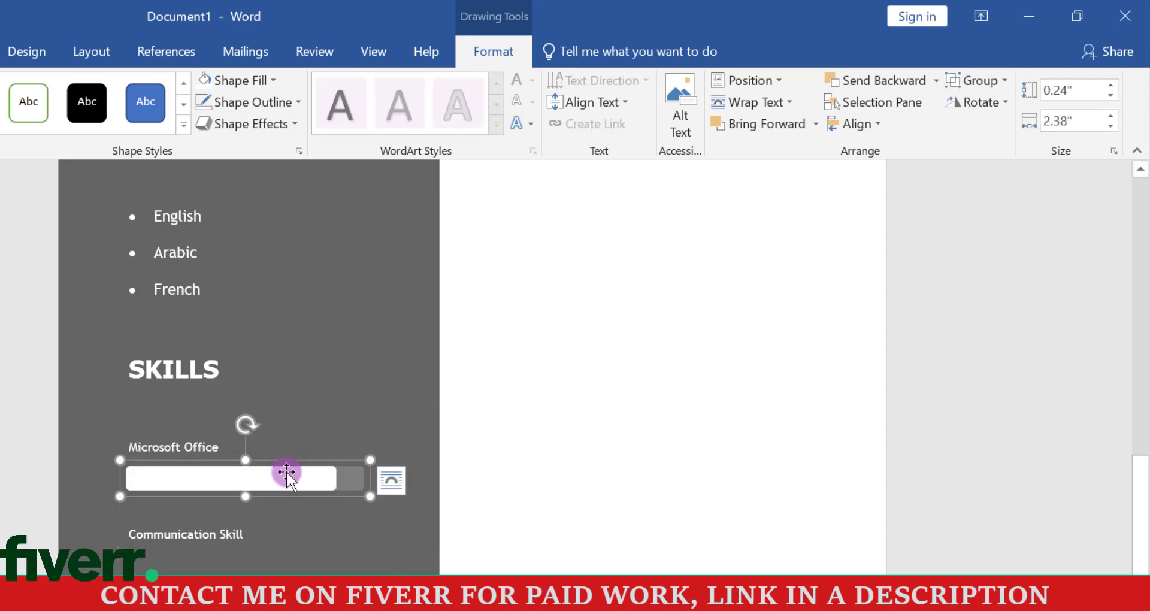
drag(286, 473, 263, 571)
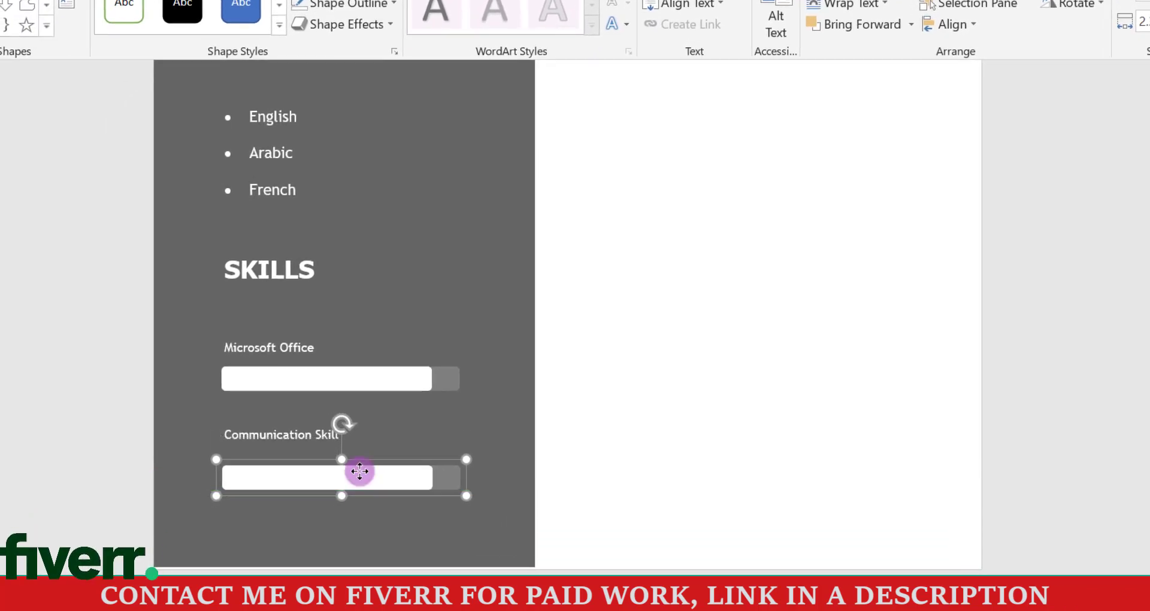
drag(359, 471, 364, 469)
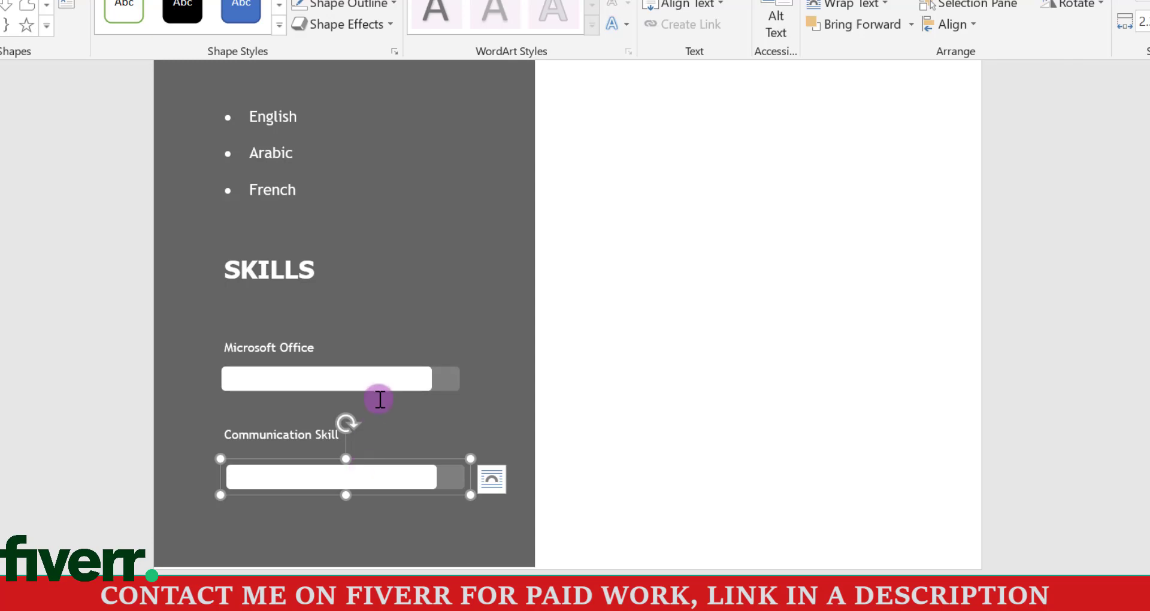
shift+click(379, 387)
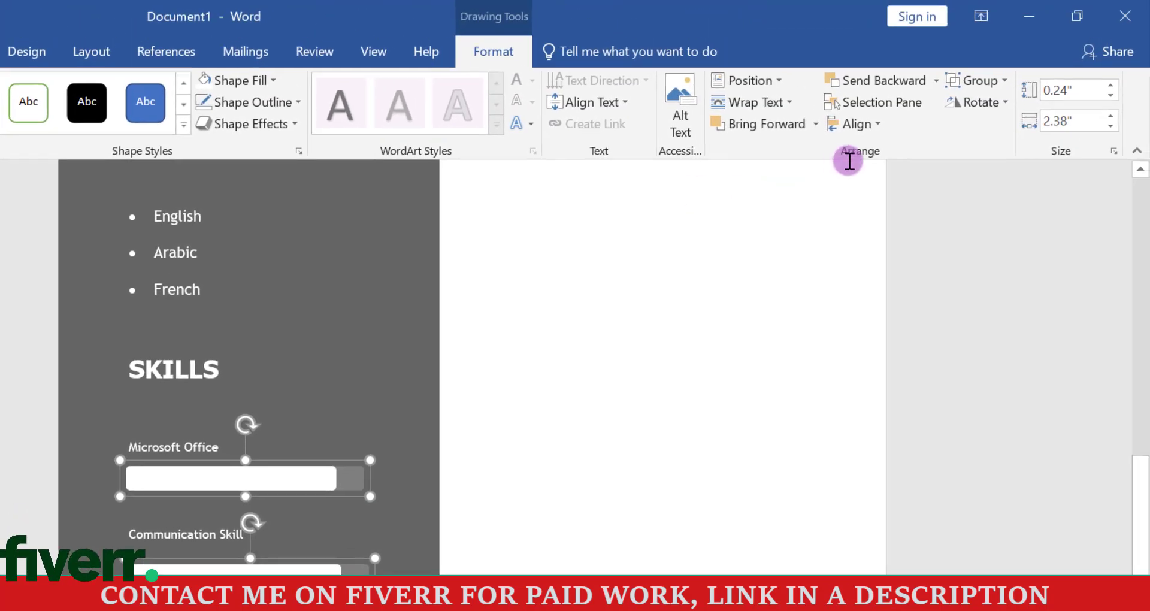
click(852, 126)
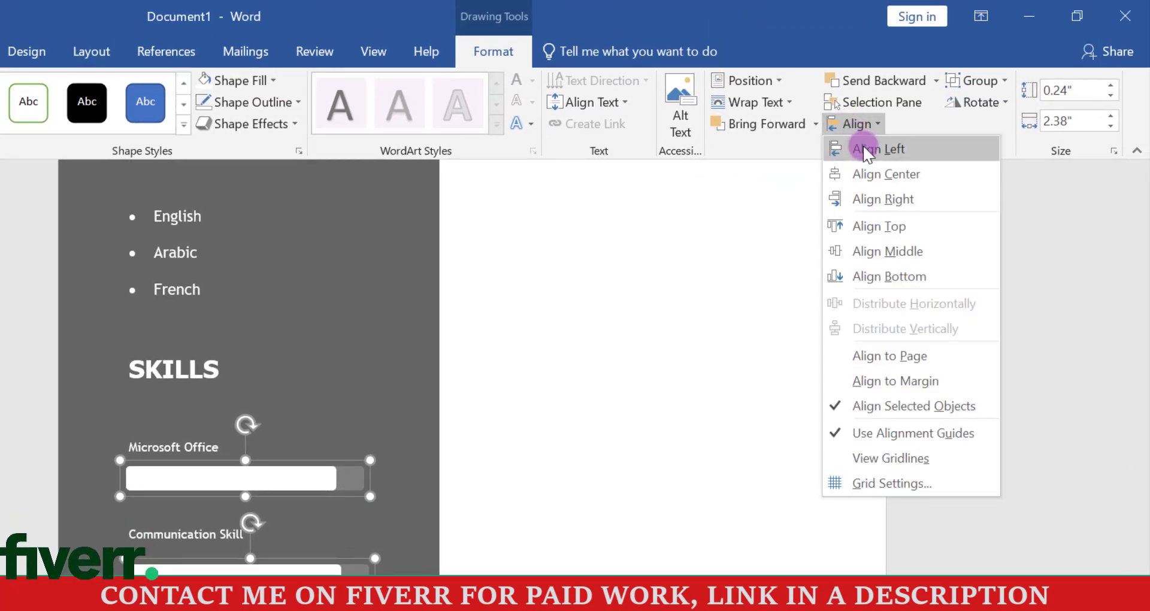
click(866, 146)
click(415, 472)
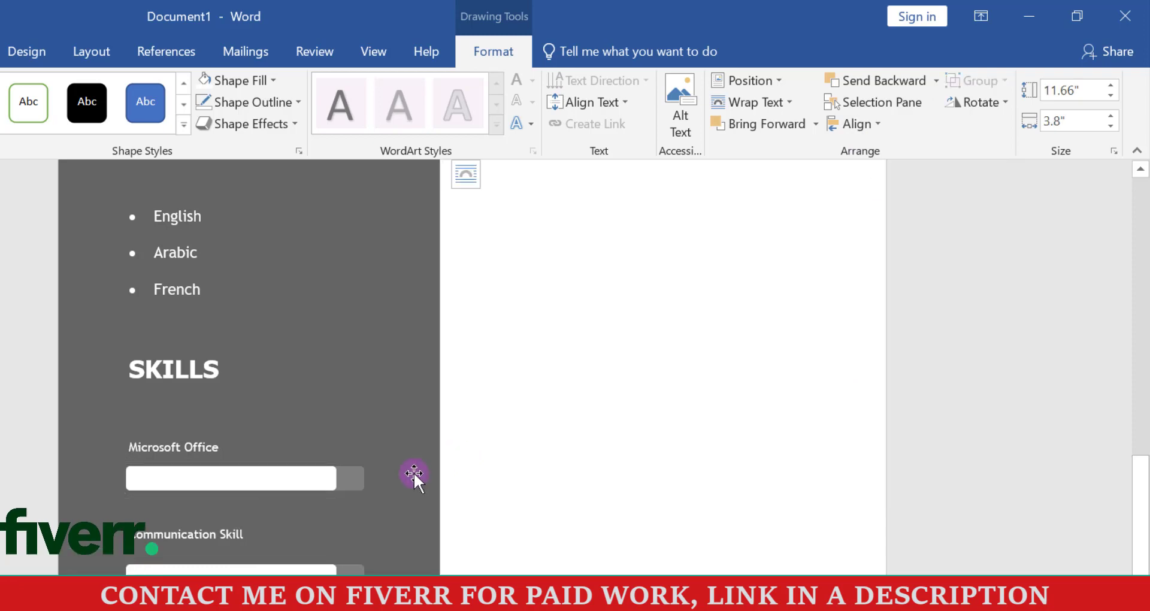
Draw a text box about 4.28" high and 3.85" wide in the blank white area beside the contact section
scroll(1142, 413, up, 5)
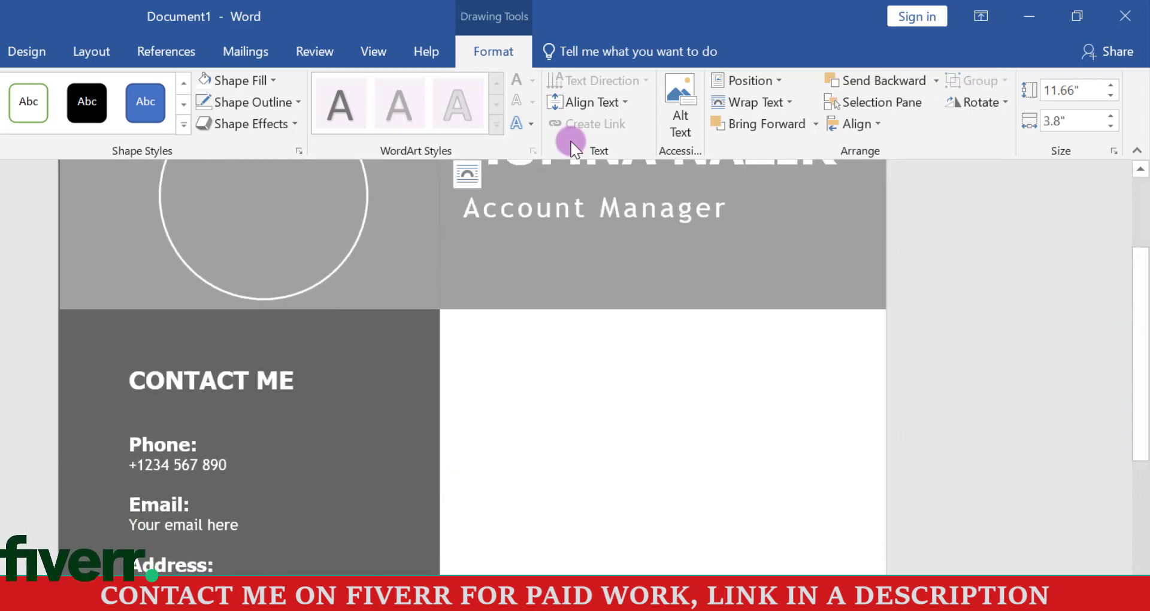
click(15, 50)
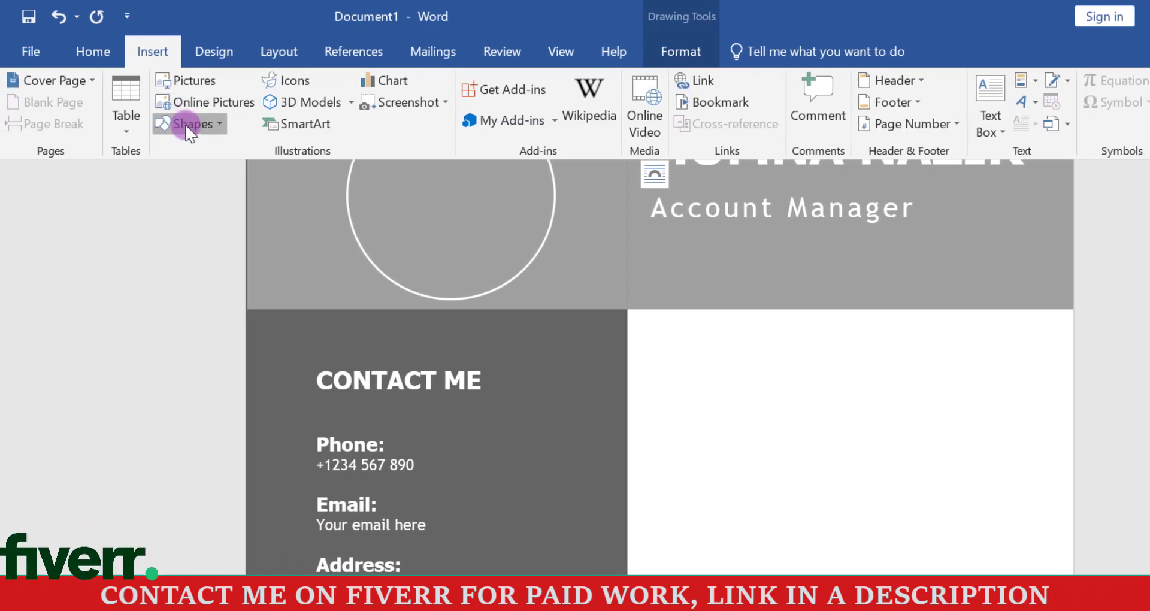
click(189, 132)
click(172, 185)
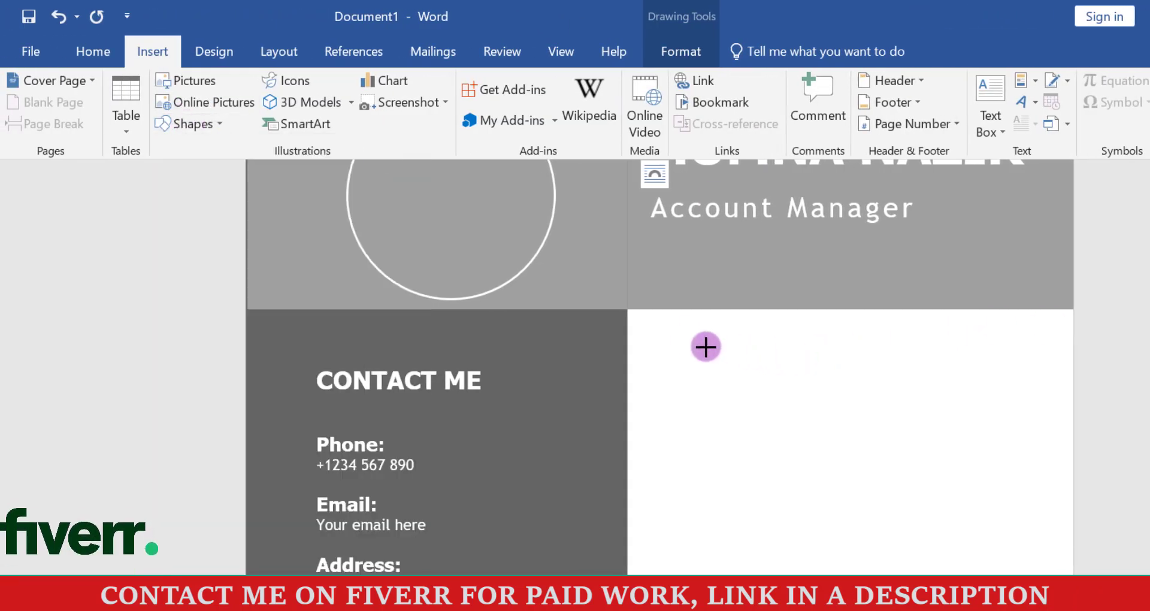
mouse_move(677, 336)
mouse_down()
mouse_move(954, 420)
mouse_move(1047, 572)
mouse_up()
click(637, 497)
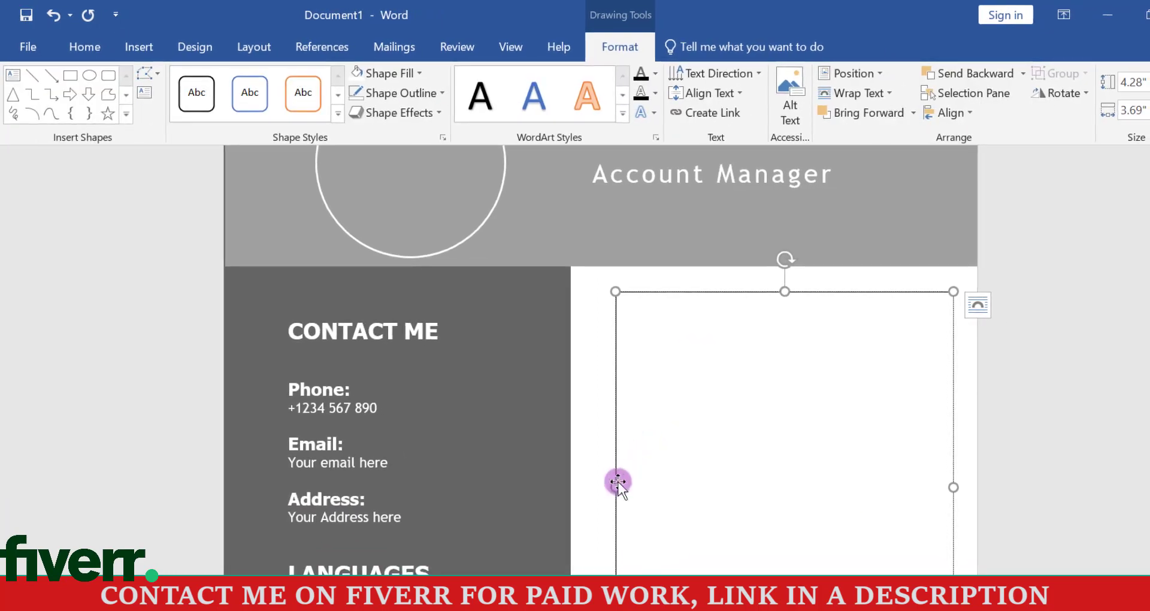
drag(614, 483, 598, 482)
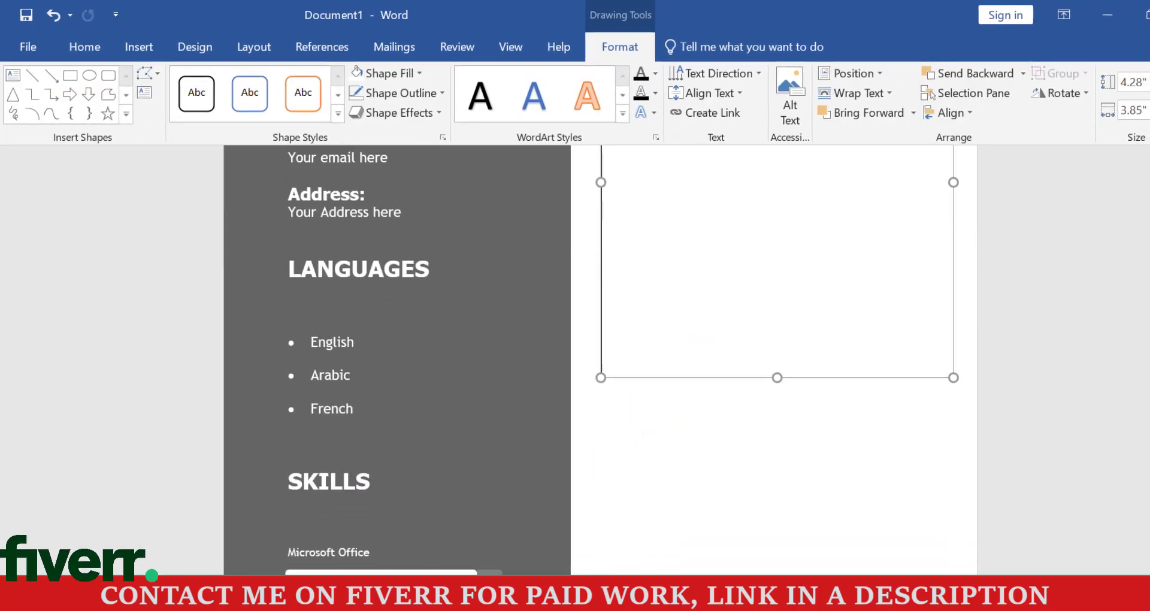
Remove the fill and the outline of the new text box
click(375, 79)
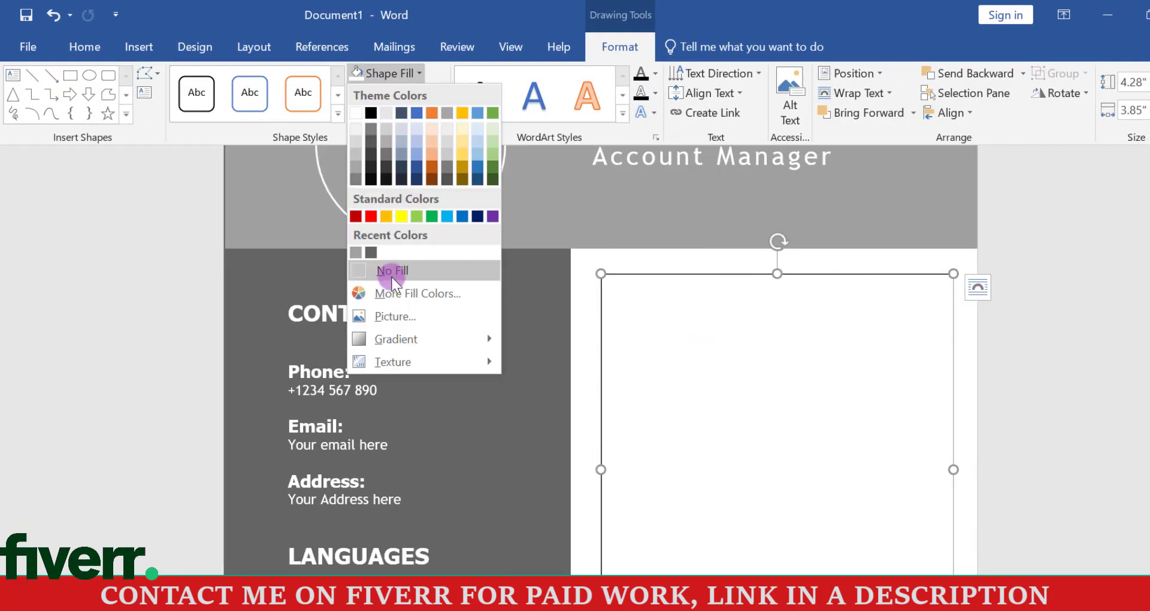
click(380, 257)
click(399, 92)
click(403, 289)
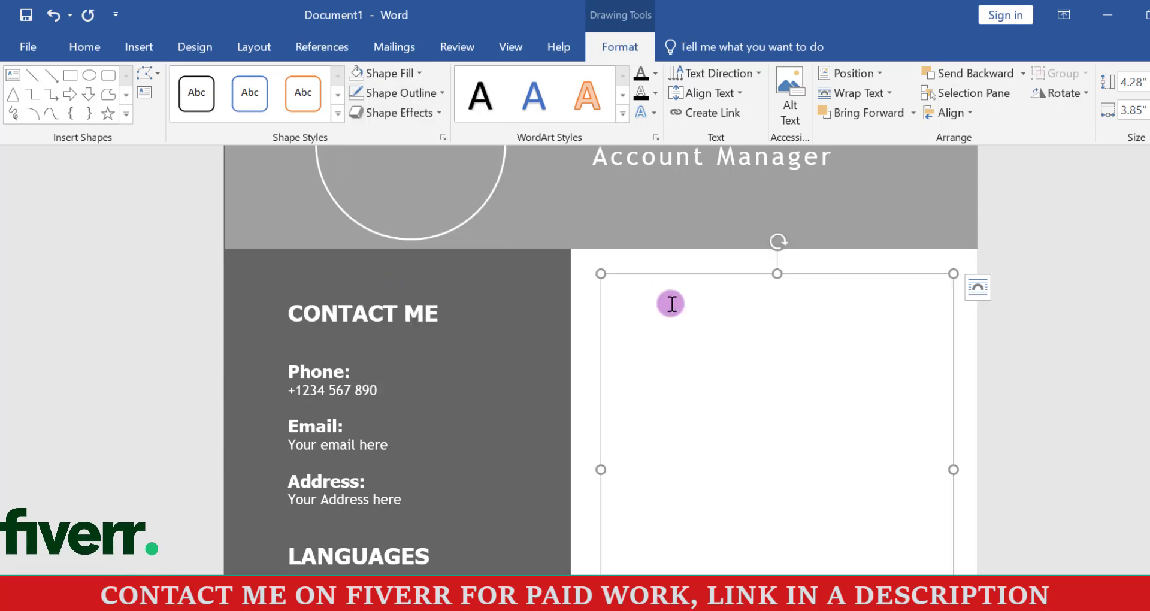
Enter the heading PROFILE in the text box and, below a blank line, a summary paragraph beginning "A hardworking individual looking for a challenging position"
click(680, 308)
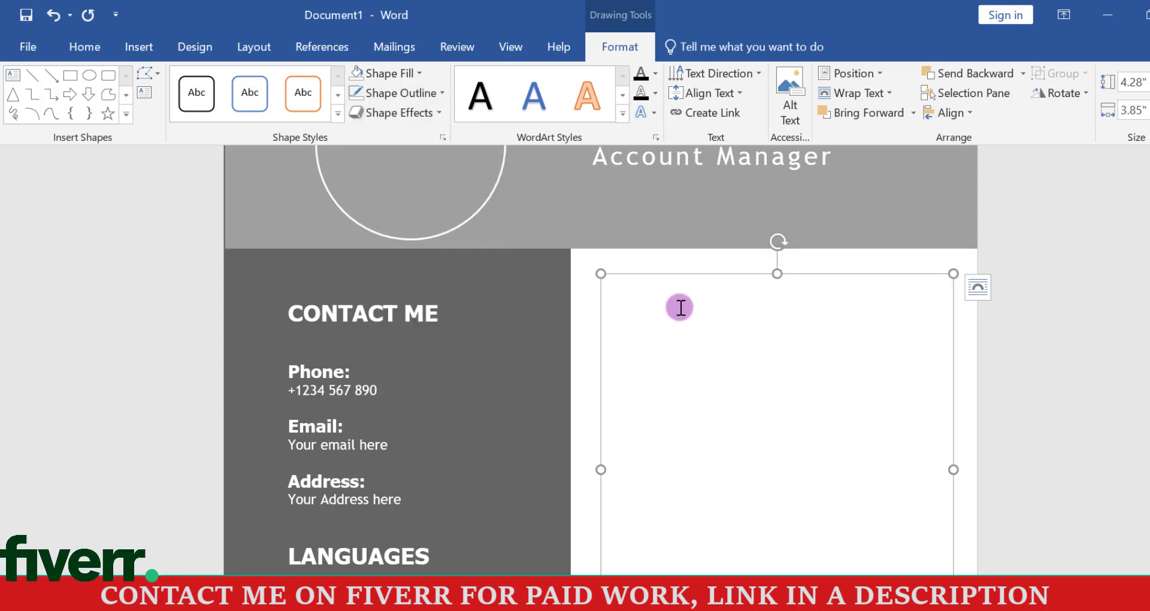
click(77, 46)
click(645, 103)
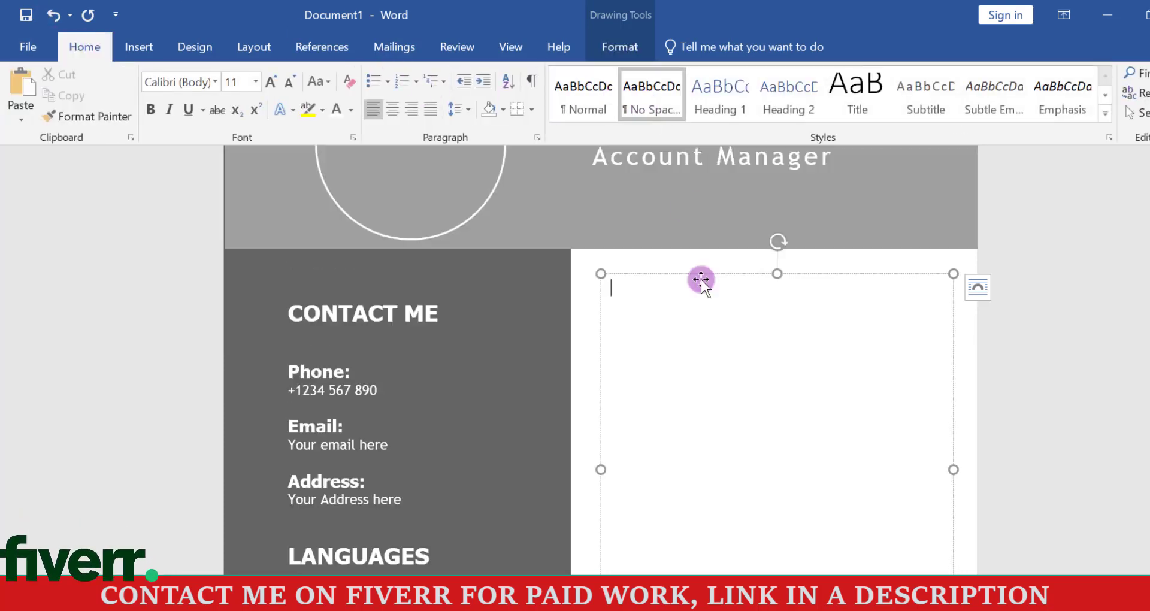
text(P)
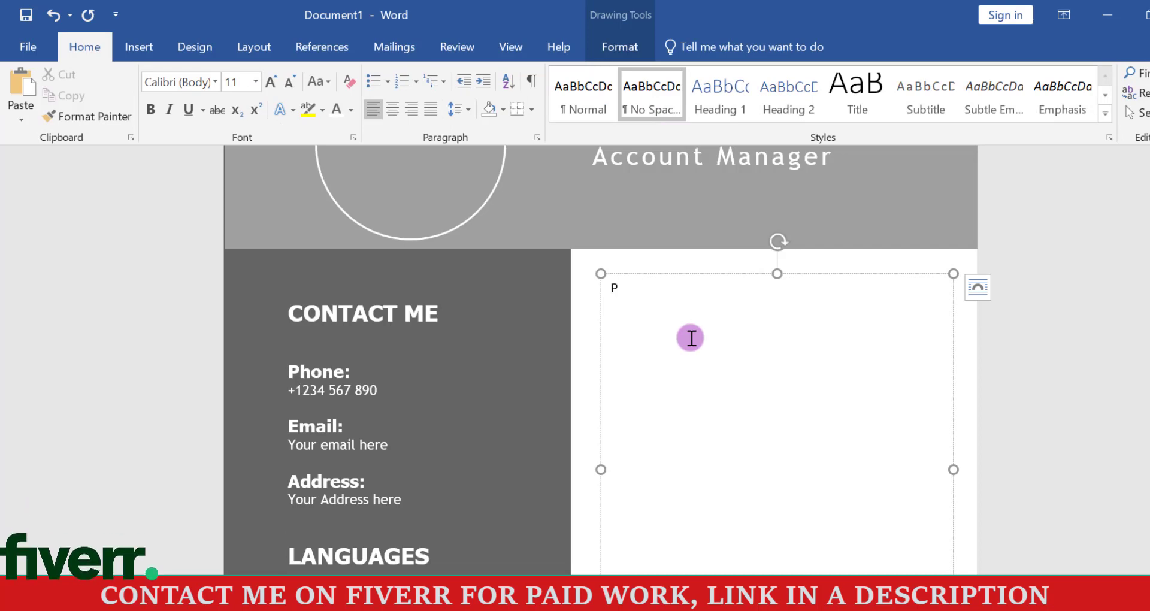
text(R)
key(BackSpace)
key(BackSpace)
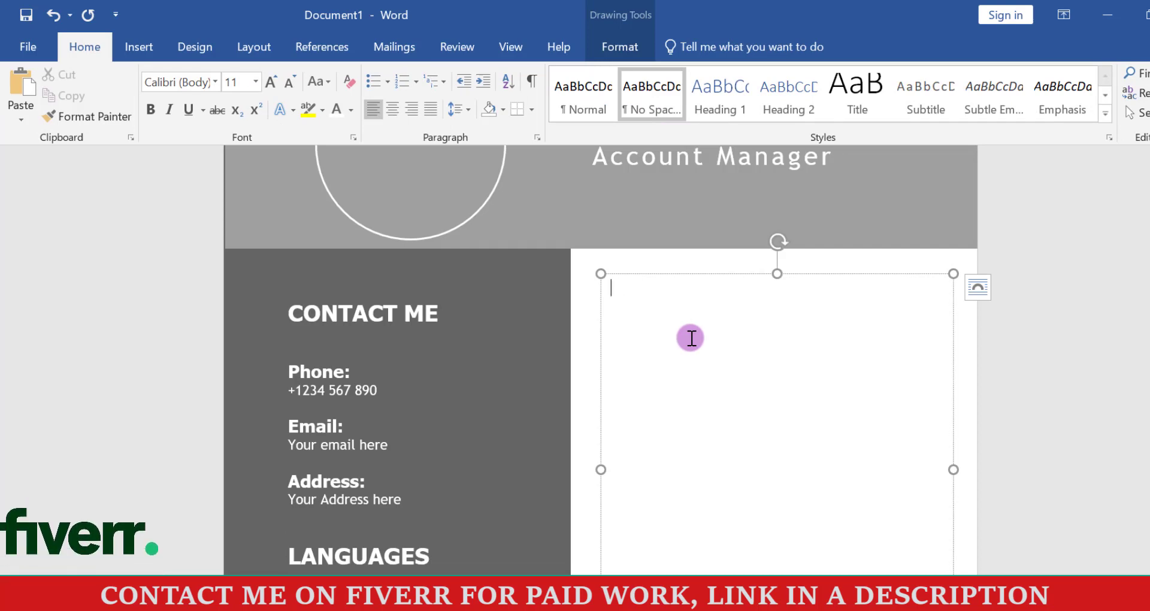
text(PROFILE)
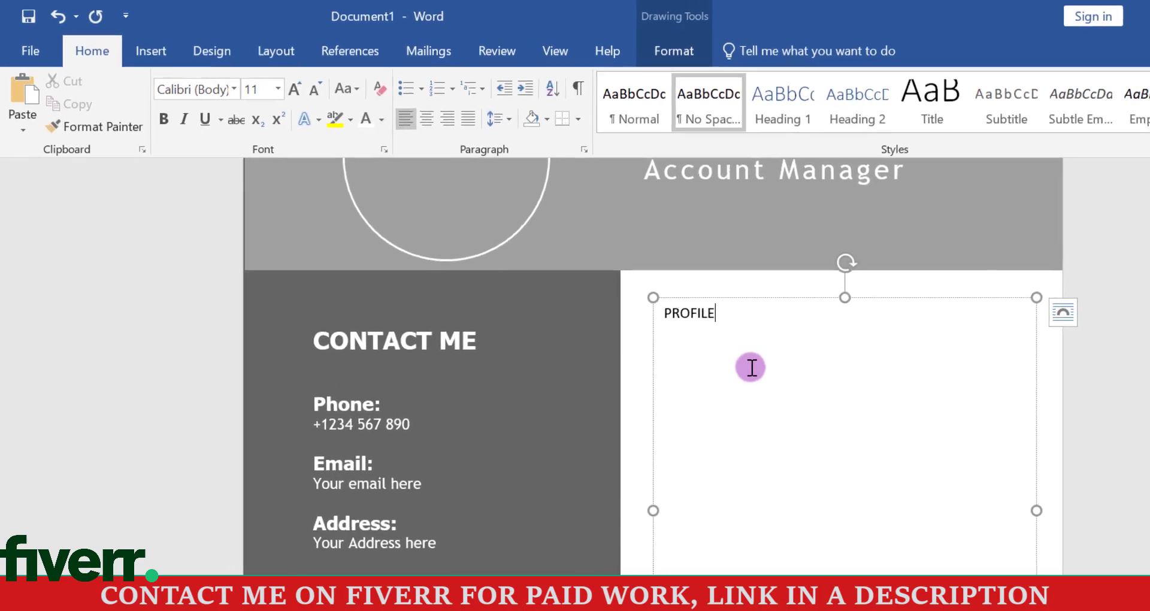
key(Return)
key(Return)
text(A hardworking individual looking for a challenging position where I can showcase my skills and contribute to the growth of the organization. I would like to enhance my technical and soft skills by taking up challenging assignments and expanding my knowledge.)
drag(958, 441, 675, 358)
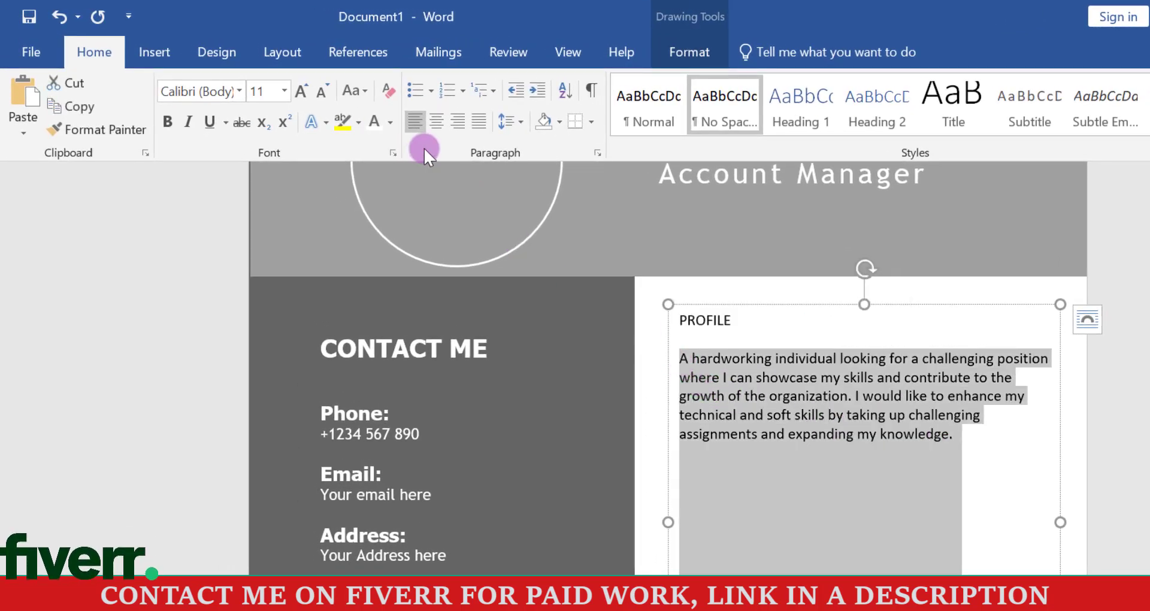
click(238, 91)
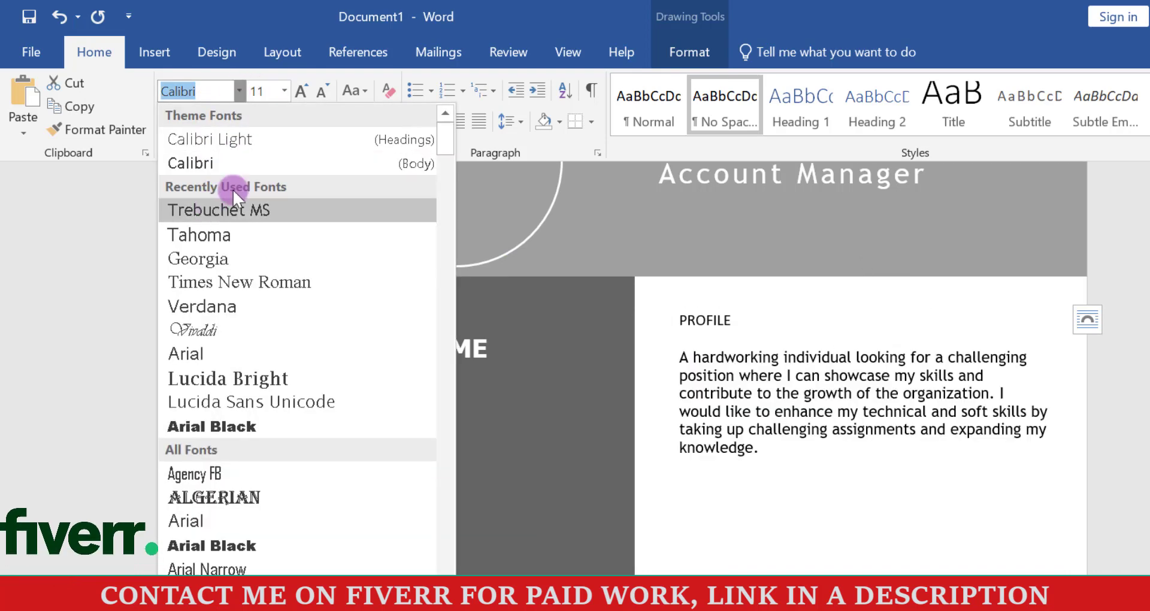
click(875, 466)
Add the heading EDUCATION below the profile paragraph, with the entry BACHELOR OF SCIENCE | 2018-2022 and the start of its University / line
click(977, 429)
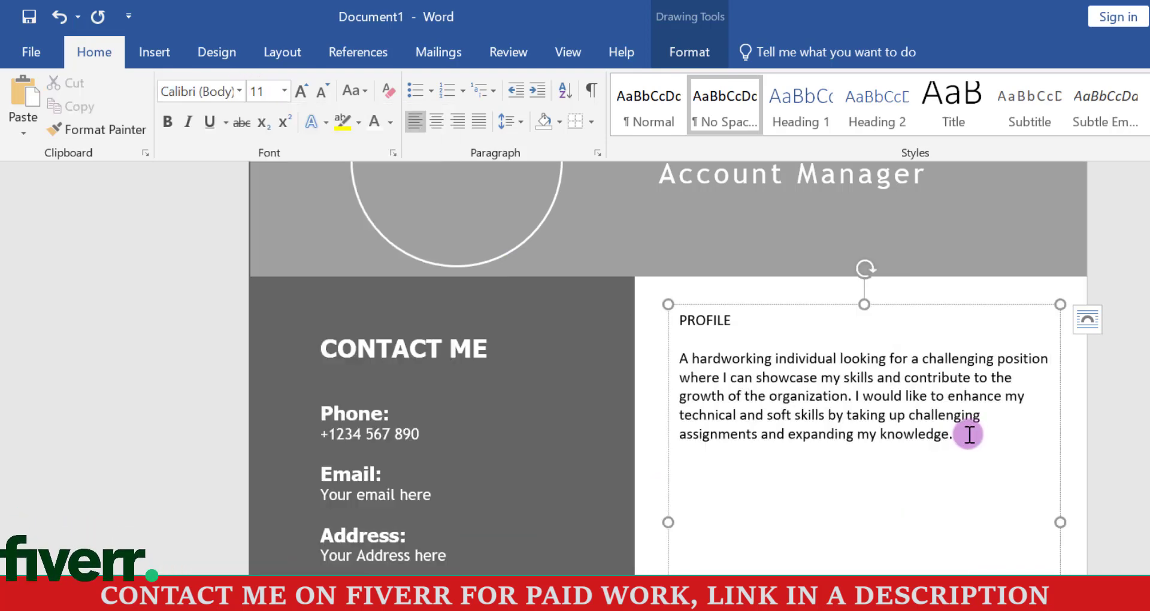
key(Return)
key(Return)
text(EDU)
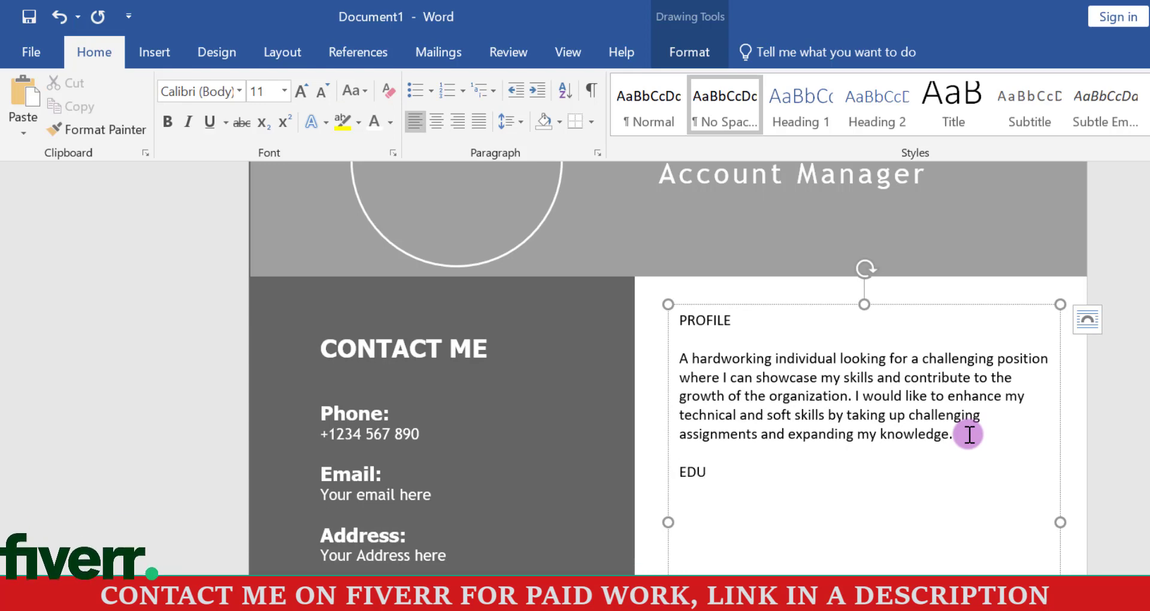
text(CATION  BACHE)
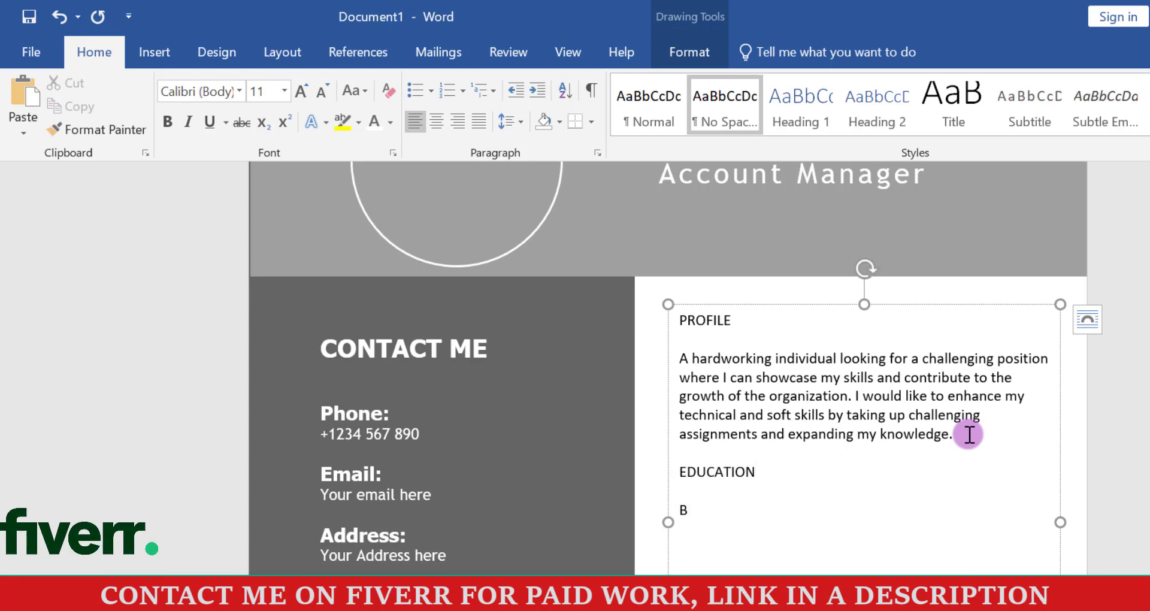
text(LOR)
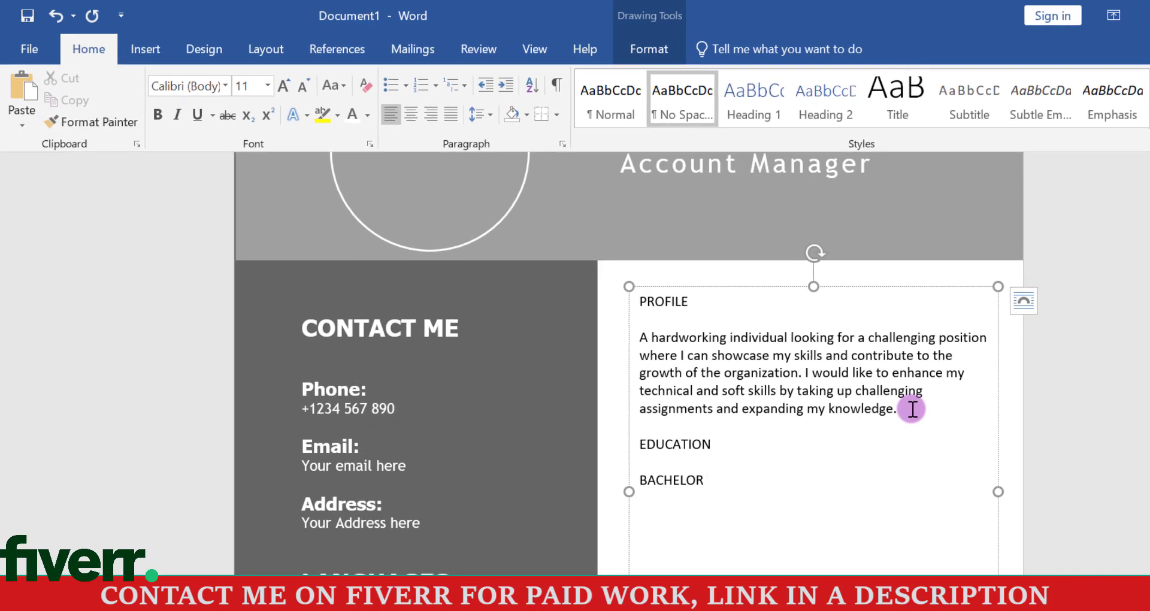
text( OF SCIENCE )
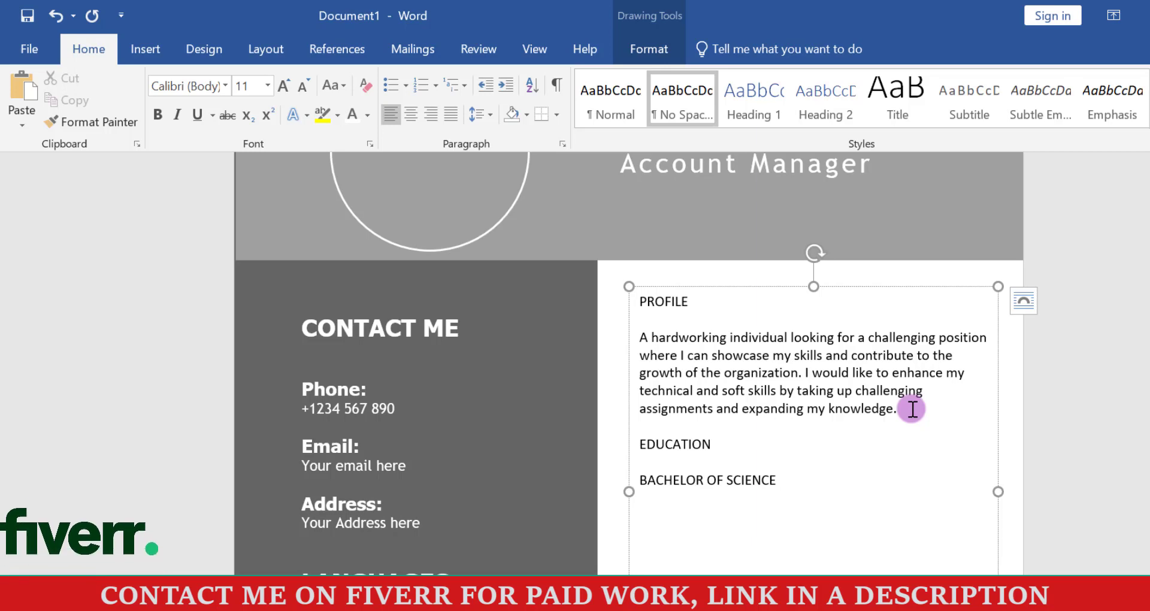
text(| 2018)
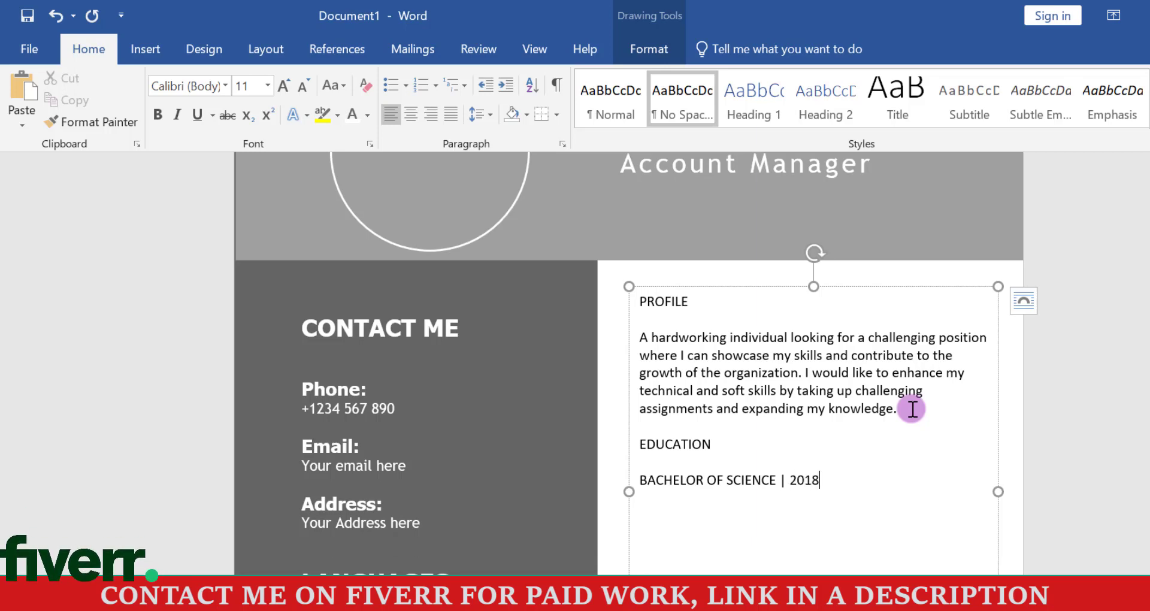
text(-2022 University / )
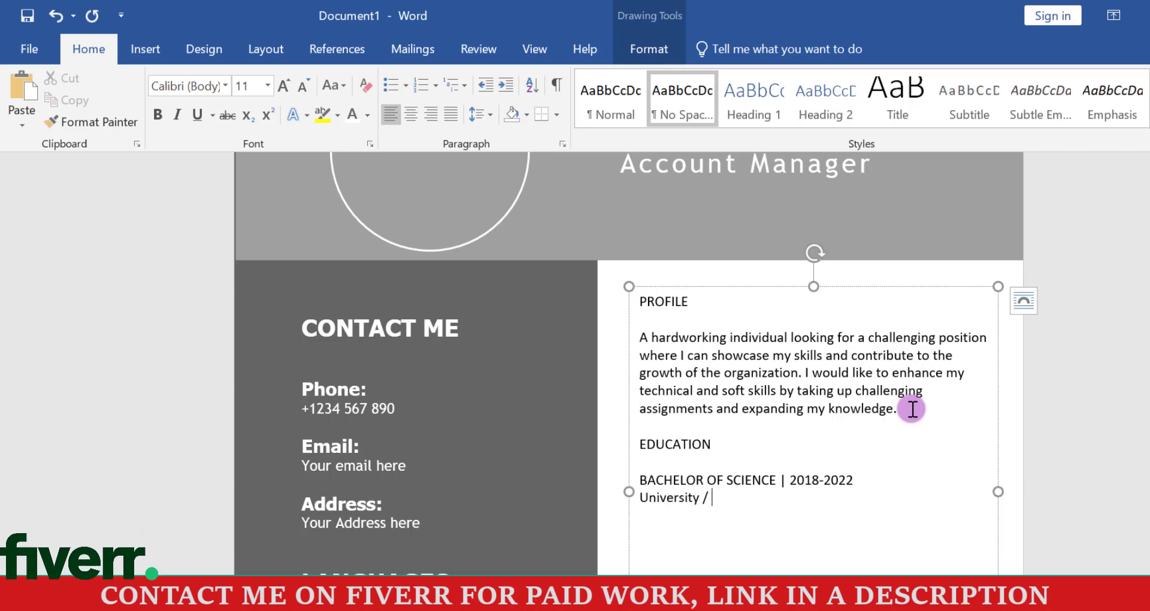
Complete the university line with College Name and add the entry INTERMEDIATE | 2014-2016 with College Name beneath it
text(College Name  INTERMEDIATE  | 2014-2016)
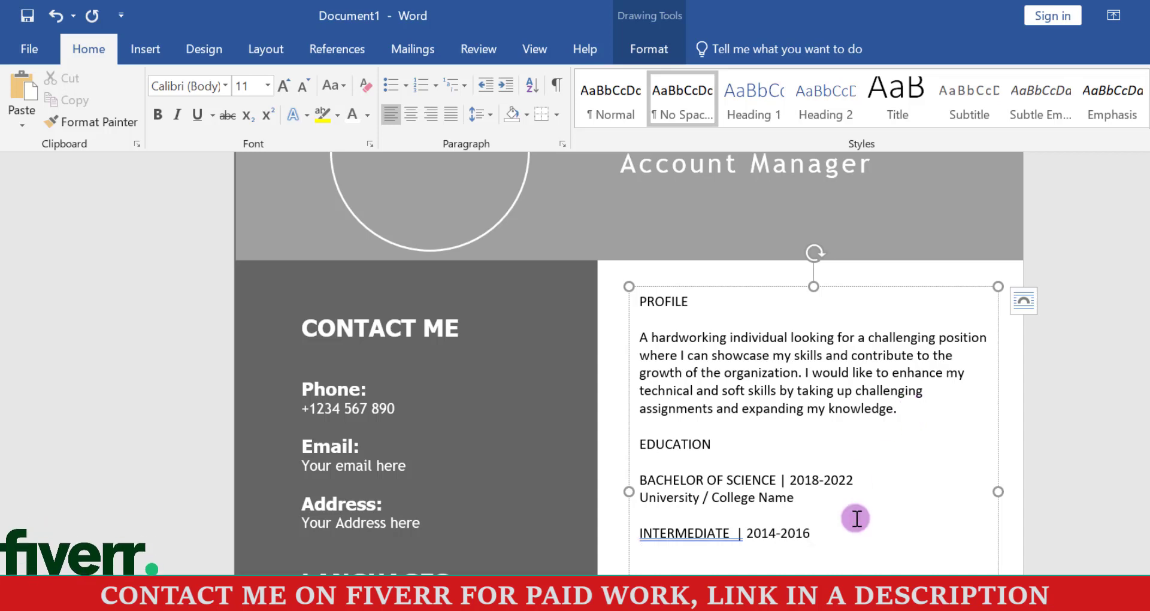
click(737, 533)
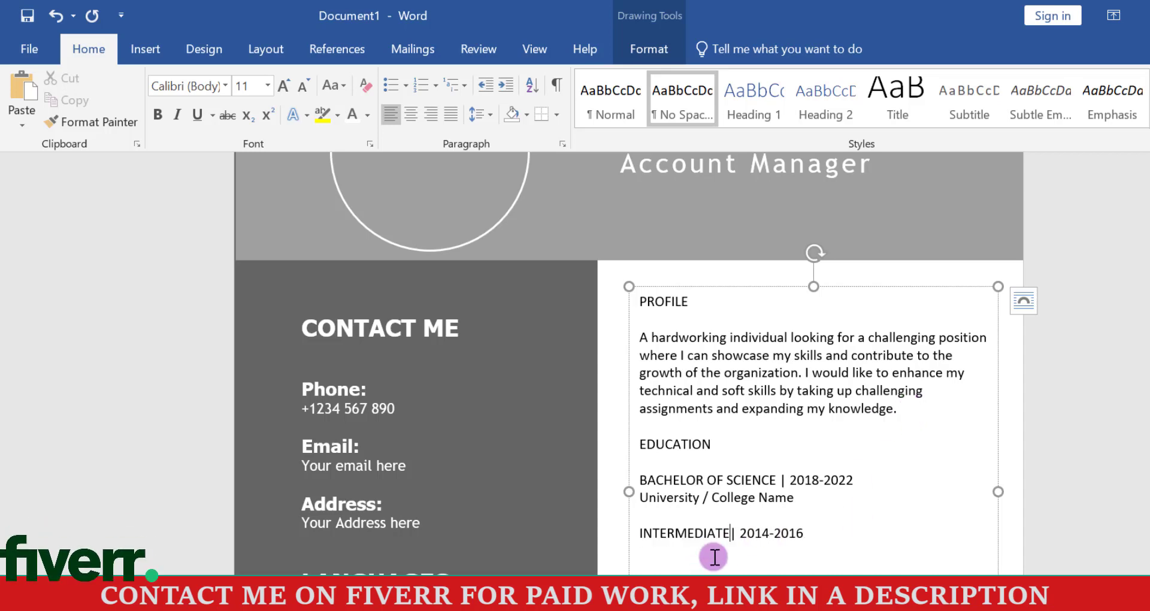
text(College Name)
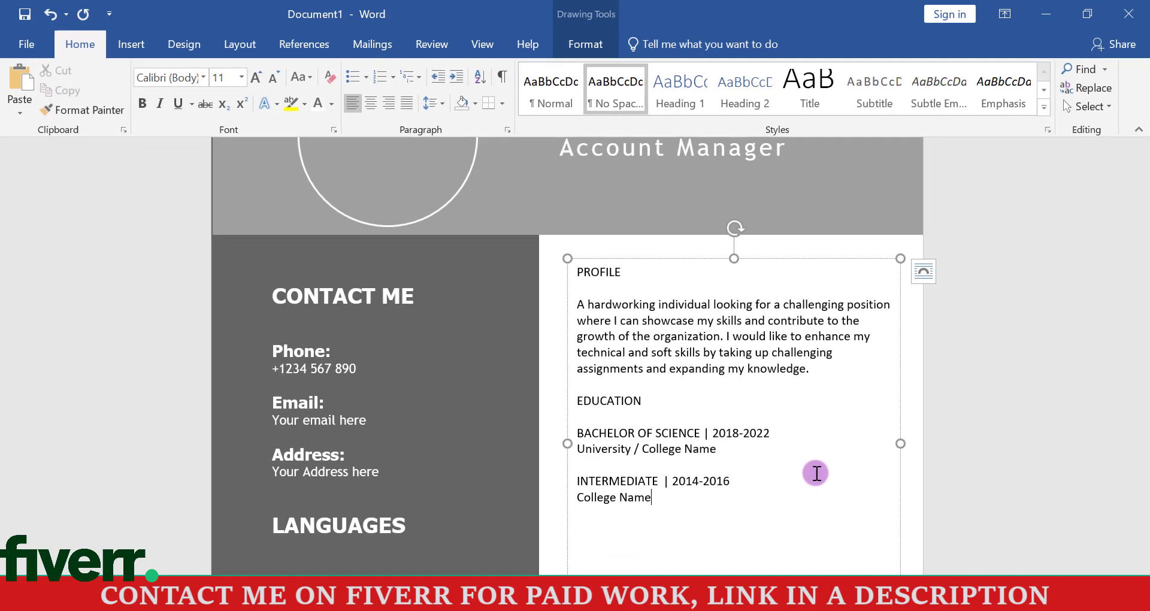
Add the education entry MATRICULATION | 210-2012 with School Name on the line beneath it
key(Return)
key(Return)
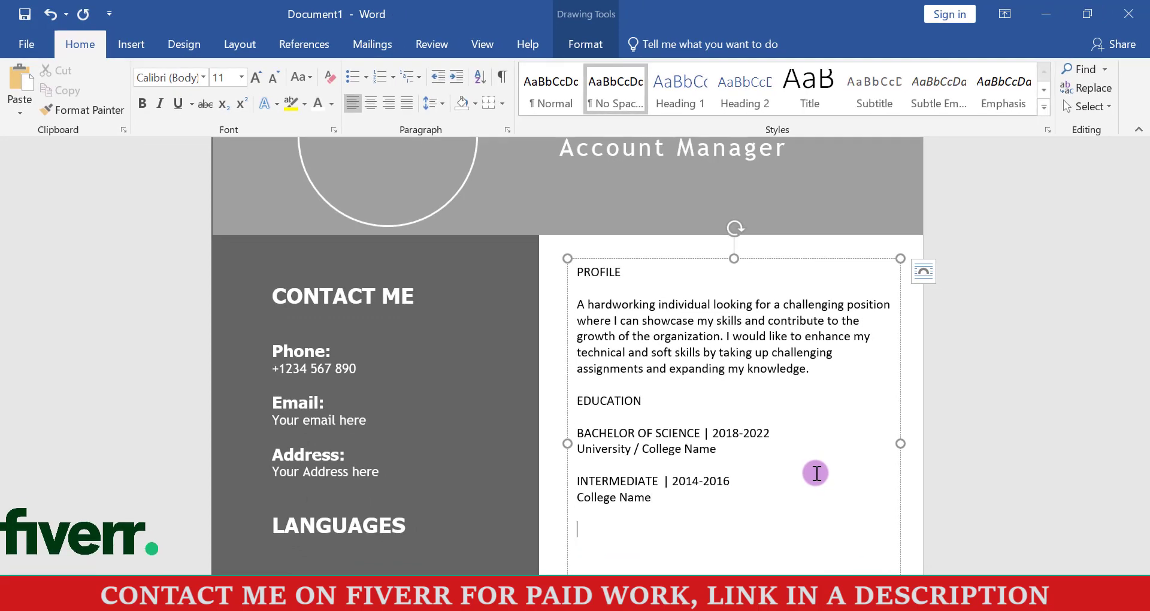
scroll(779, 470, down, 2)
text(Mat)
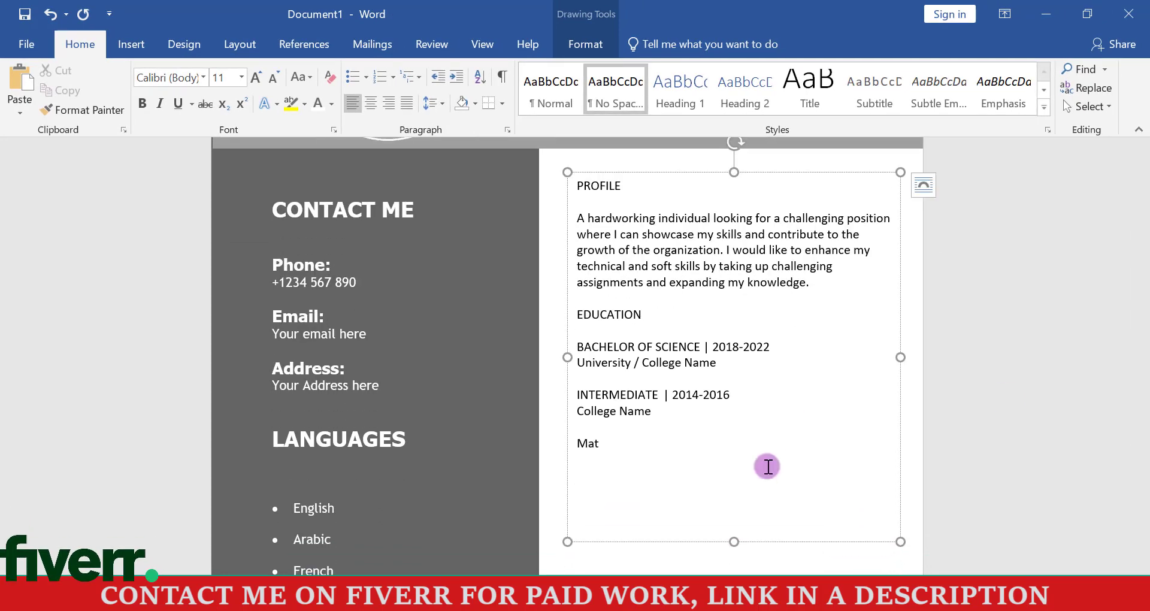
text(ATRICULATION)
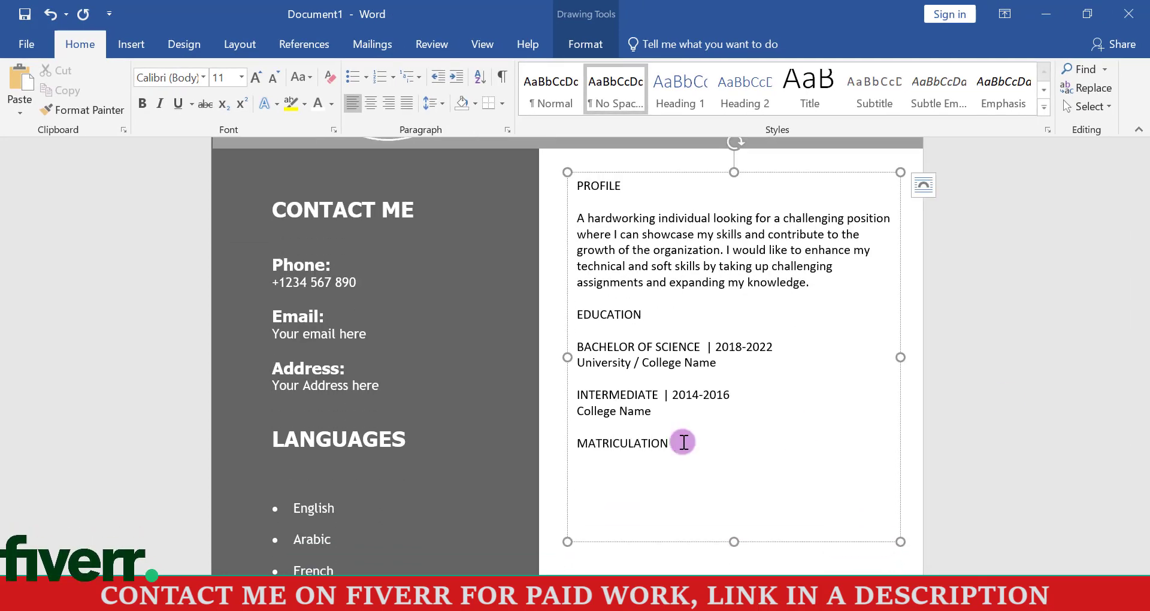
text( | 210-2012)
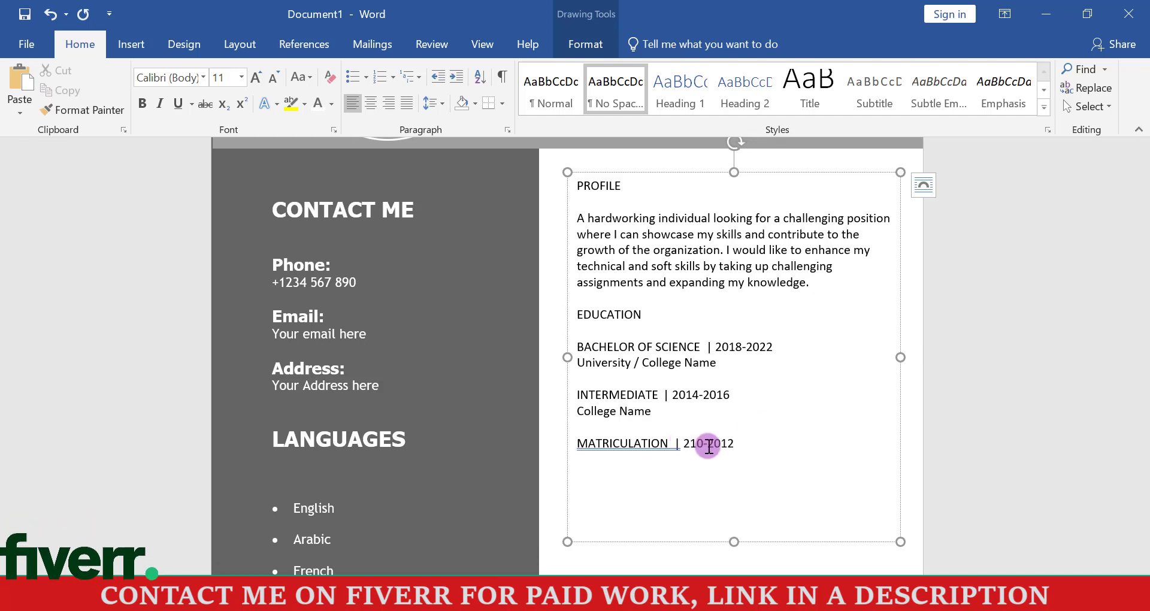
key(Return)
text(School Name  )
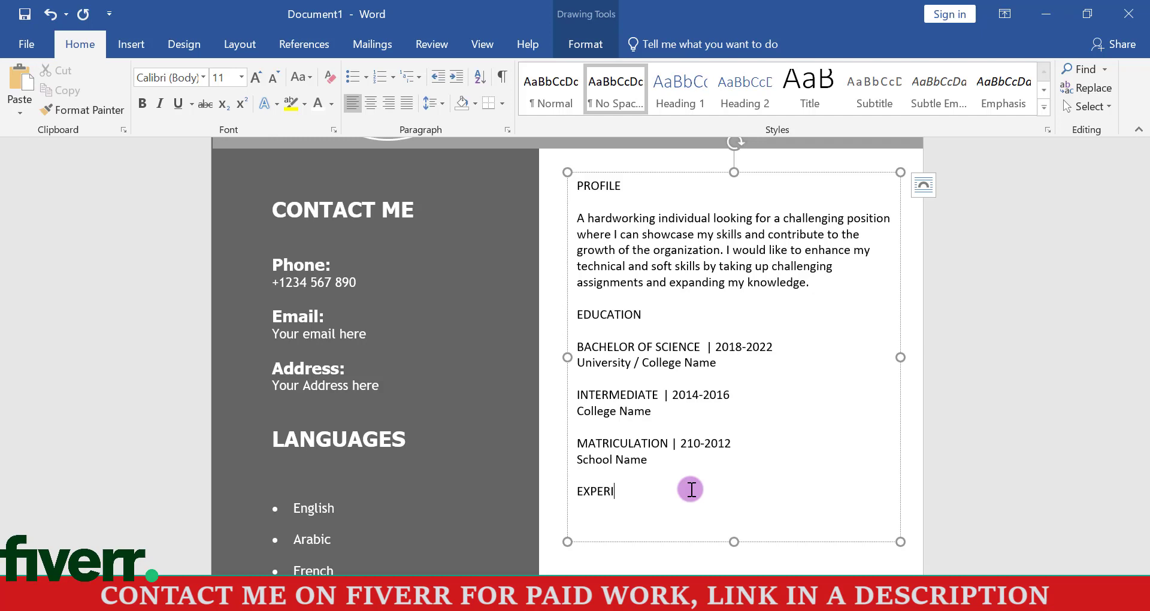
Add the heading EXPERIENCE below the School Name entry and extend the main text box downward to make room for more text
text(EXPERIENCE)
drag(1144, 346, 1145, 419)
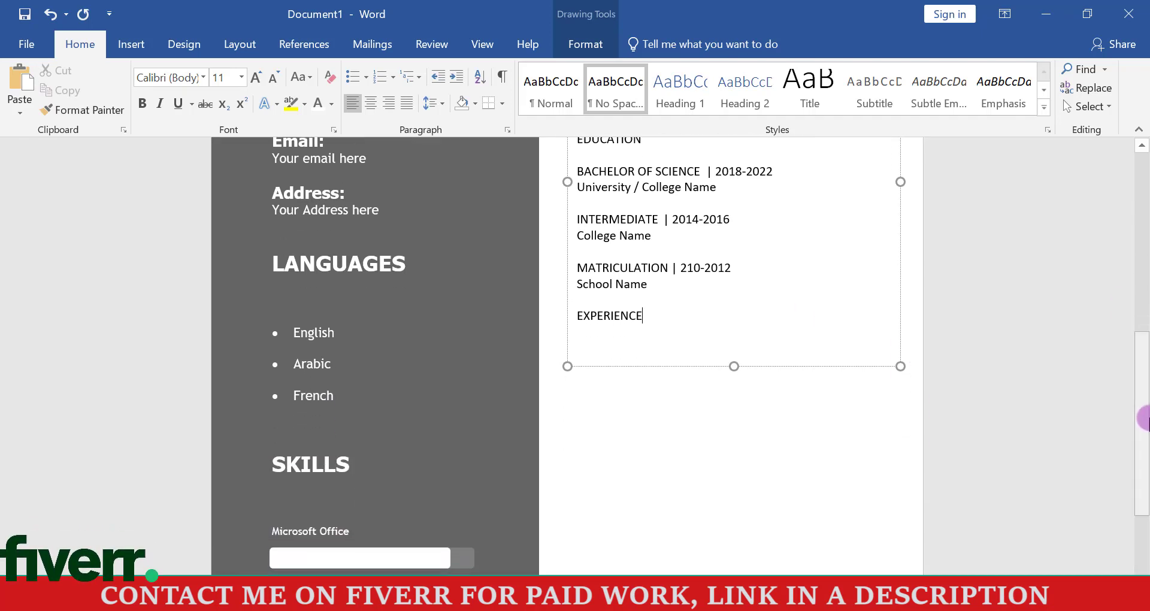
drag(733, 368, 734, 538)
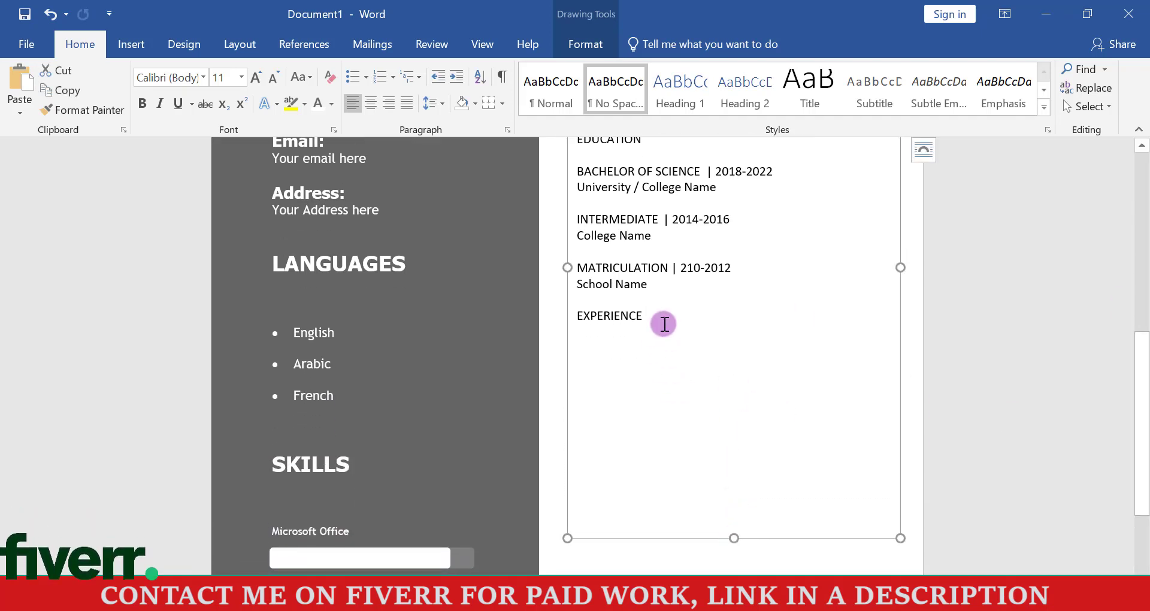
Add the entry ACCOUNT MANAGER | 2022-Current below the EXPERIENCE heading, with Company Name on the line beneath it
key(Return)
key(Return)
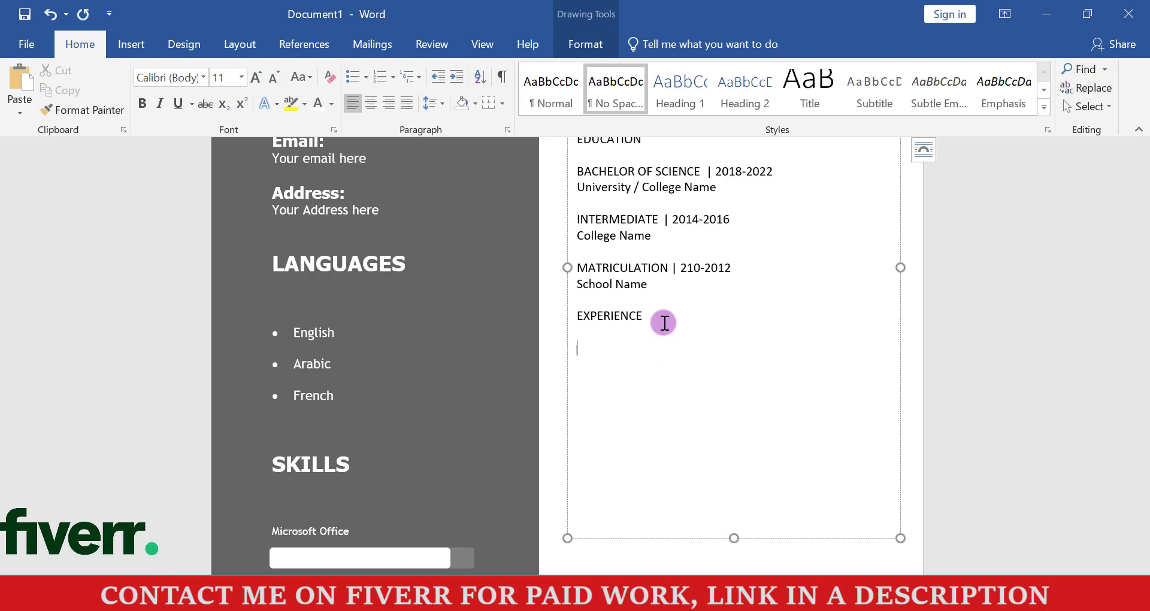
text(ACCOUNT MANAGER | 2)
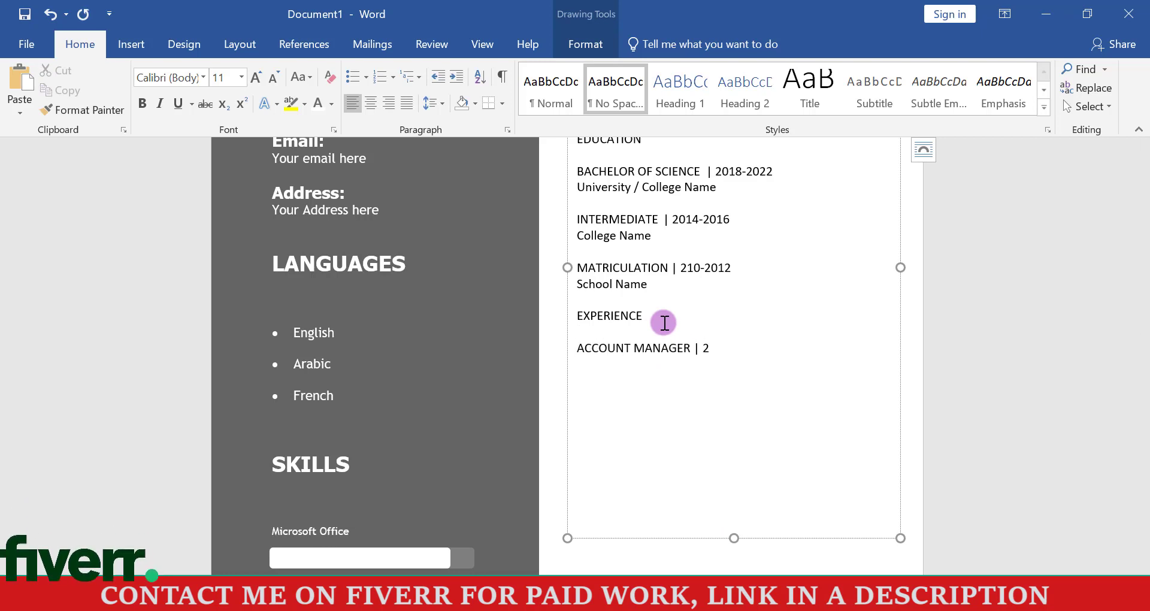
text(022)
text(-Current )
text(Company Name)
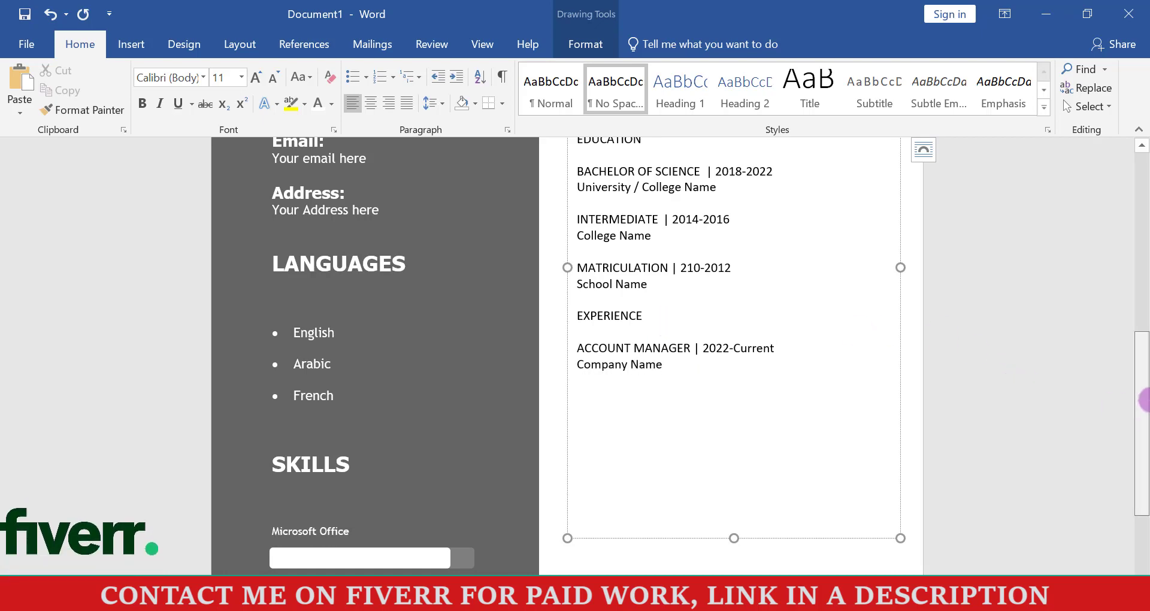
Format the PROFILE heading in Tahoma, size 18, bold
scroll(1140, 290, up, 5)
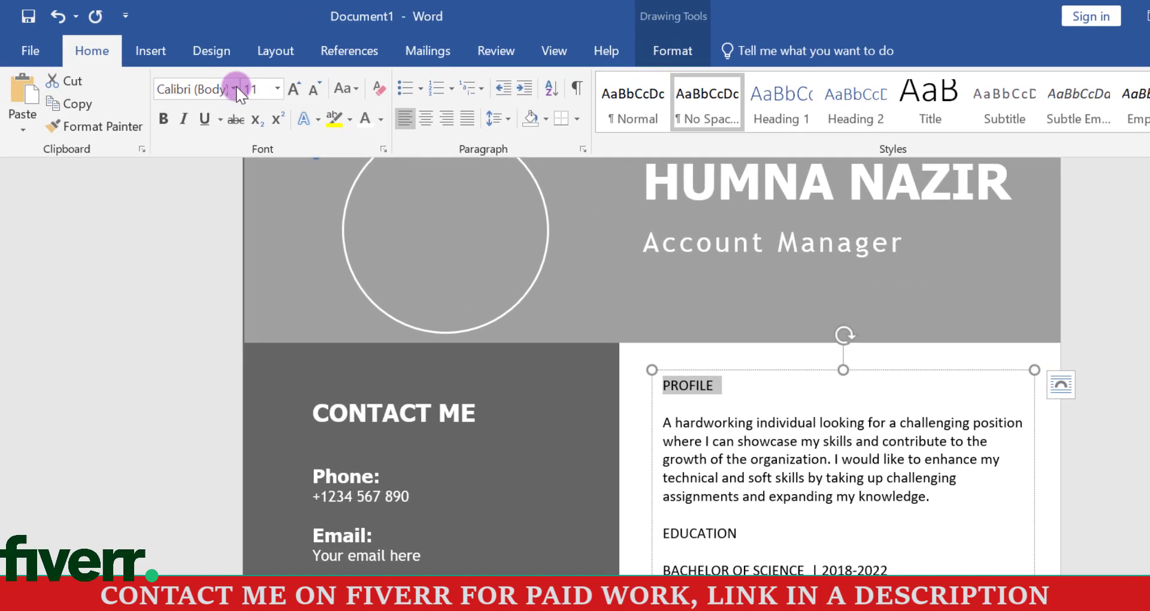
click(234, 90)
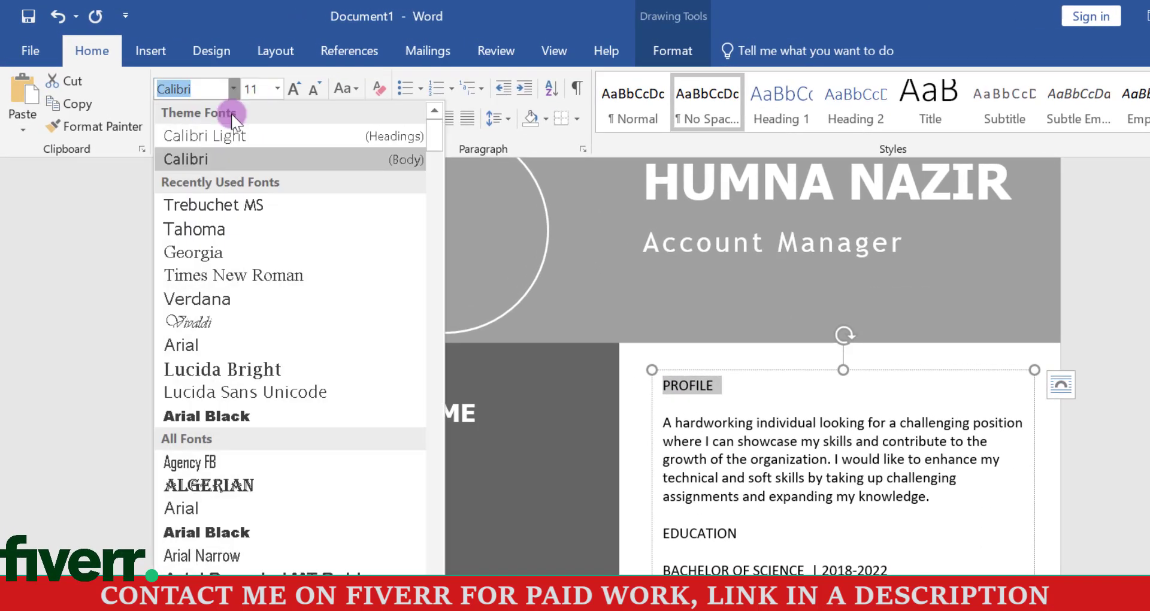
click(190, 227)
click(276, 90)
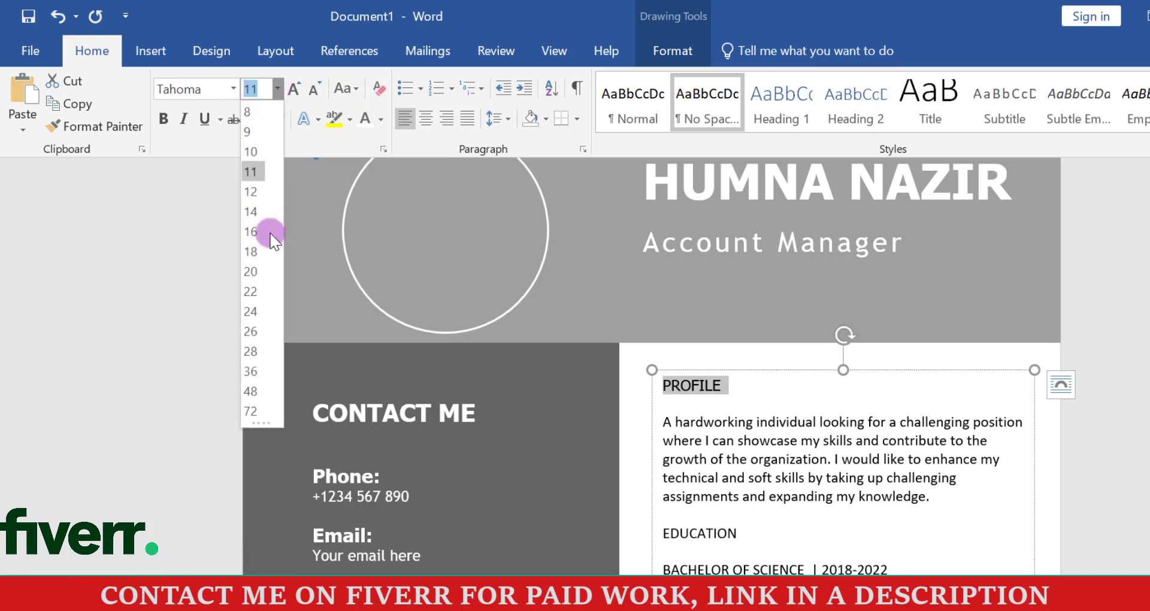
click(252, 251)
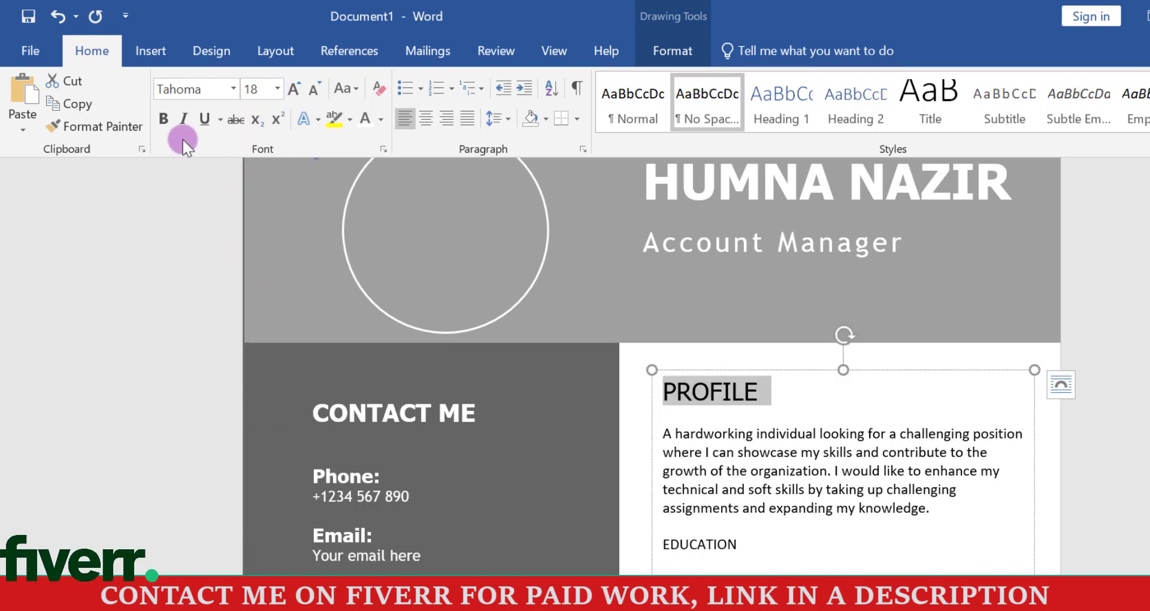
click(165, 120)
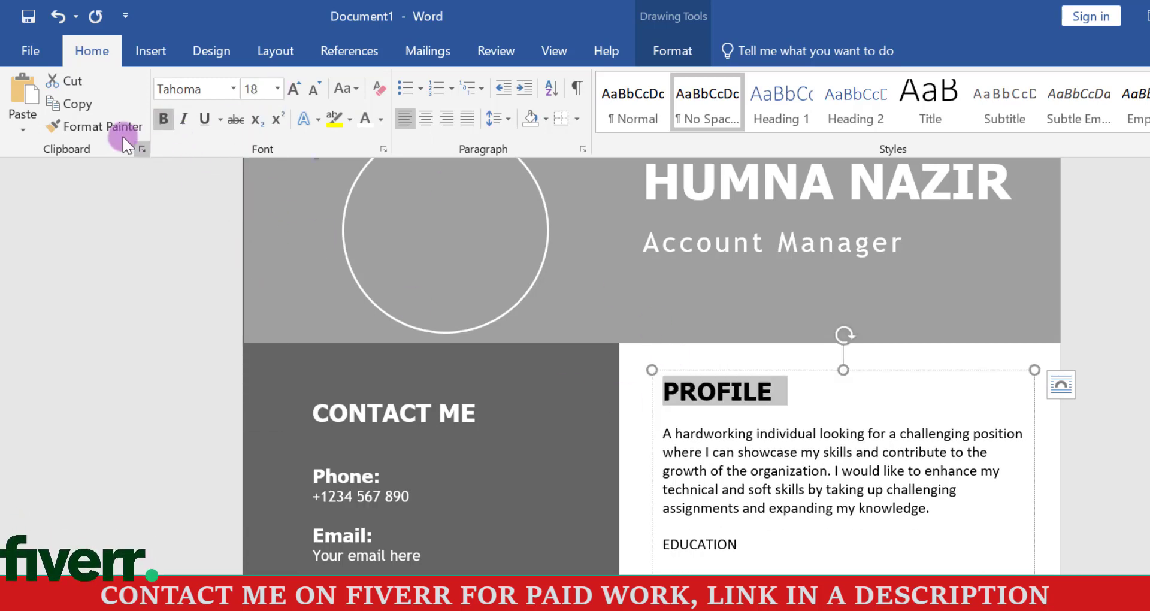
Copy the PROFILE heading's formatting to the EDUCATION and EXPERIENCE headings with Format Painter
drag(728, 534, 675, 540)
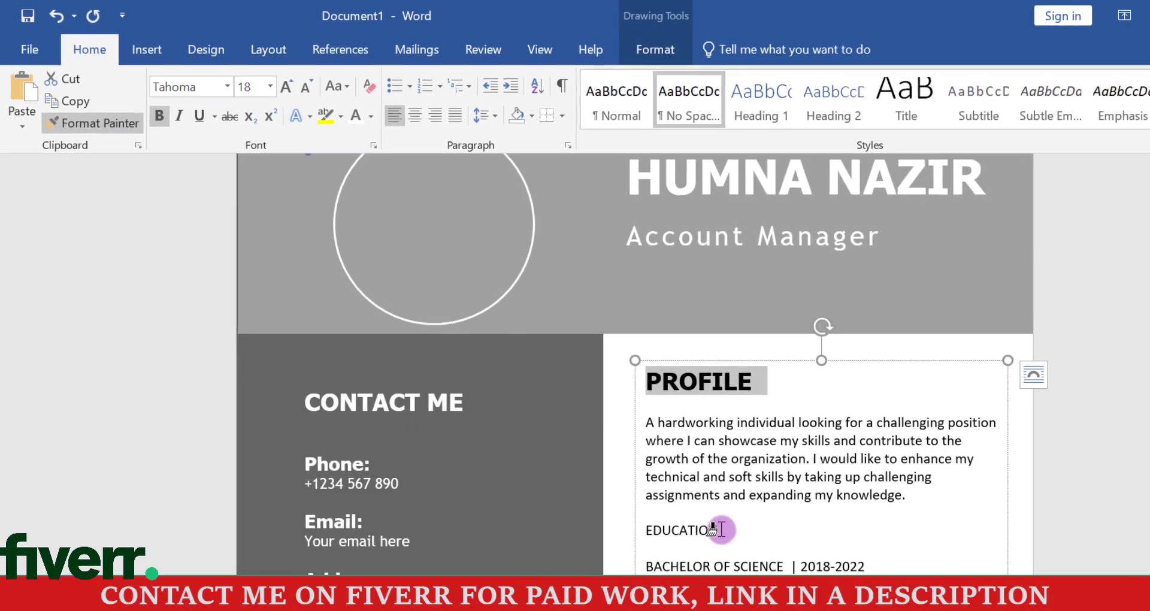
drag(607, 491, 597, 489)
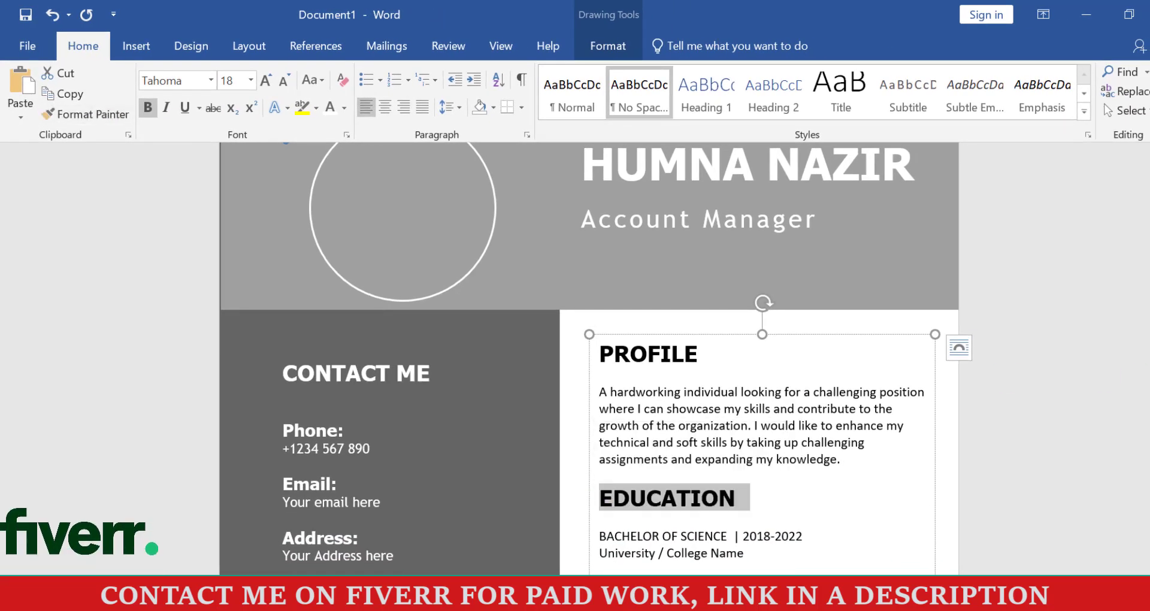
scroll(360, 147, down, 3)
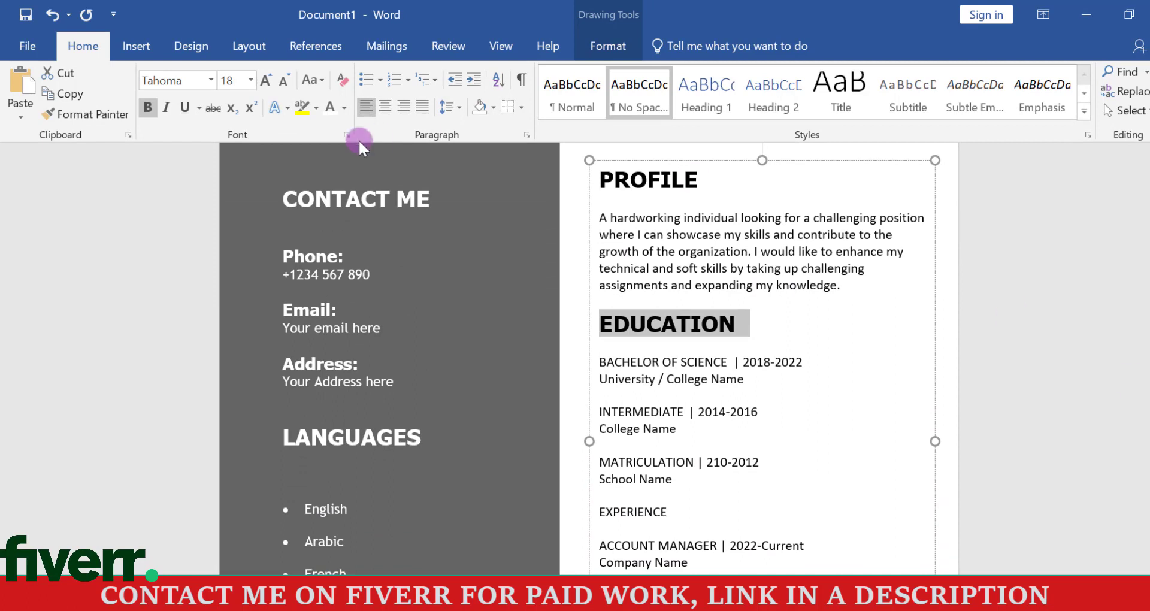
click(89, 112)
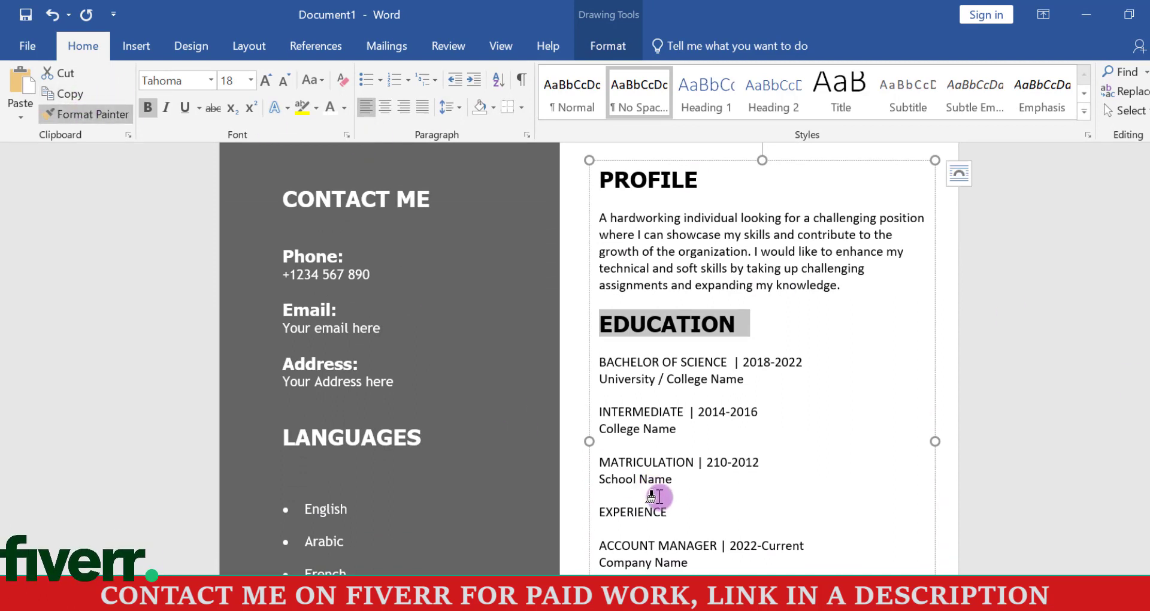
drag(664, 509, 591, 507)
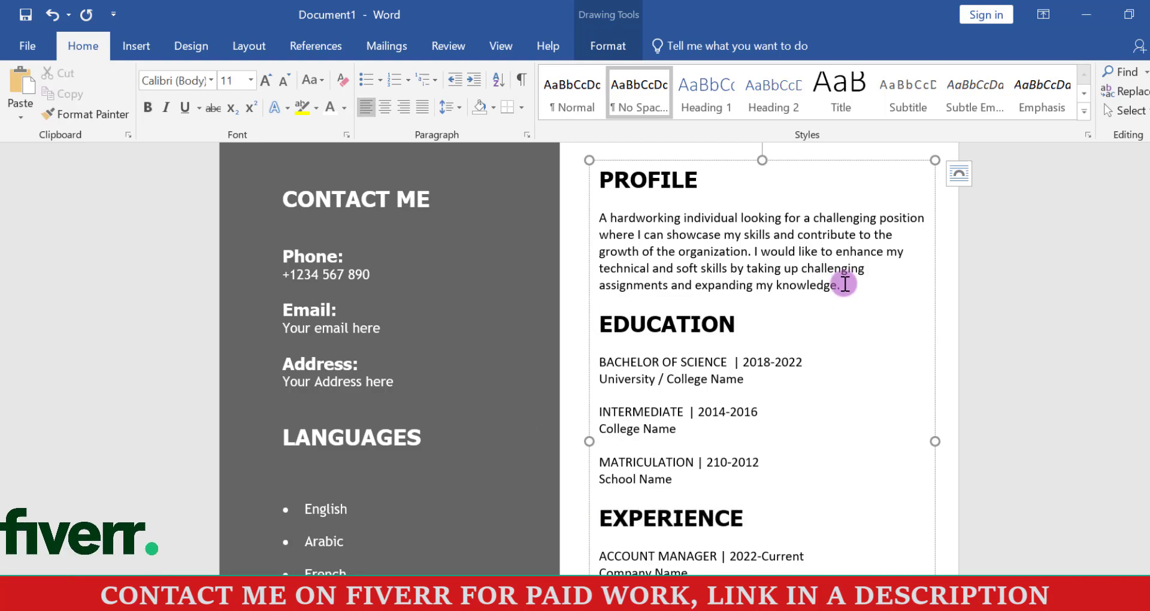
Set the profile summary paragraph in Trebuchet MS and justify it
drag(844, 284, 604, 219)
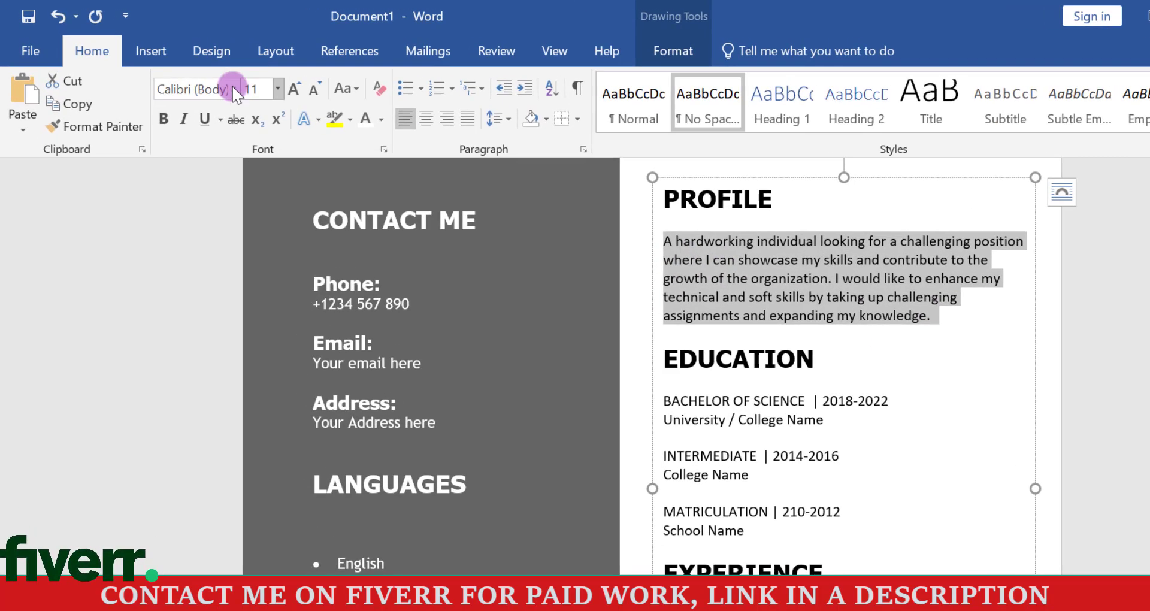
click(209, 79)
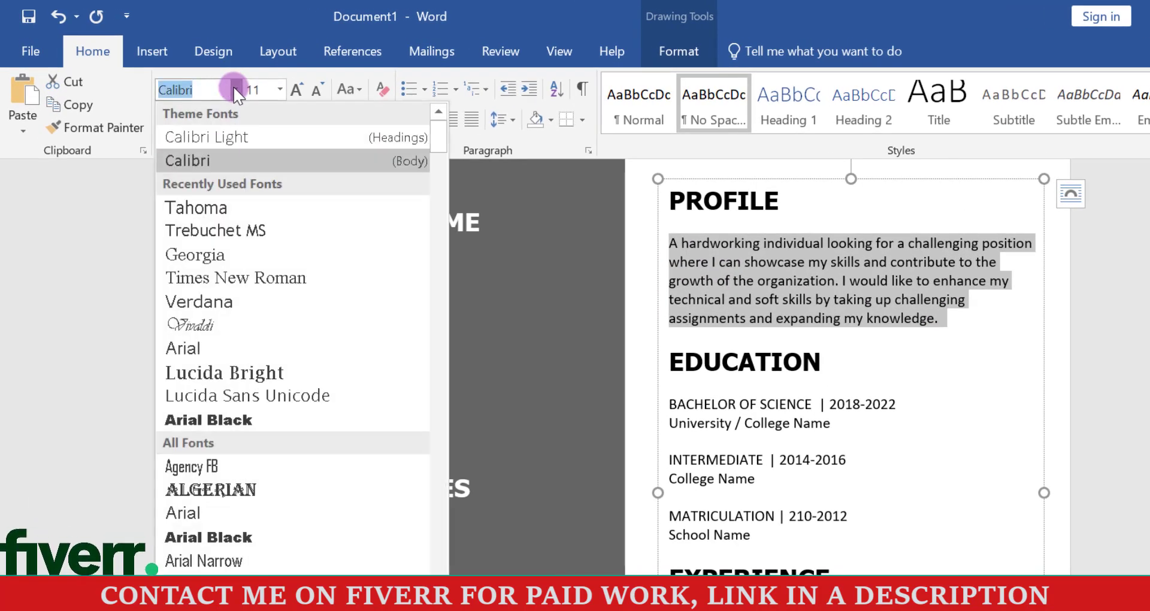
click(206, 230)
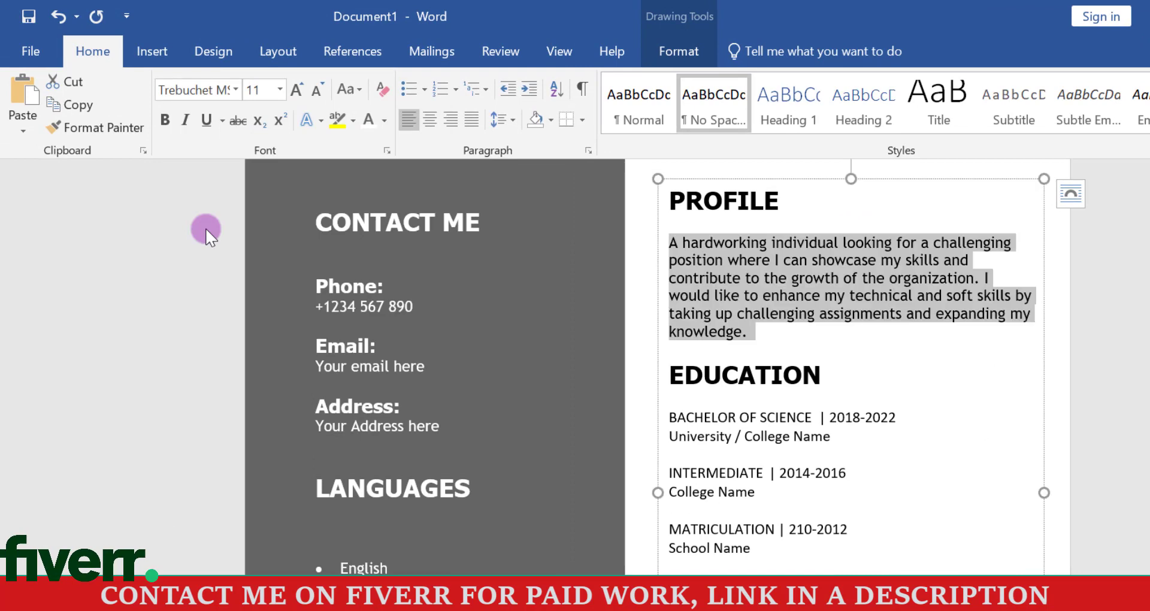
click(473, 120)
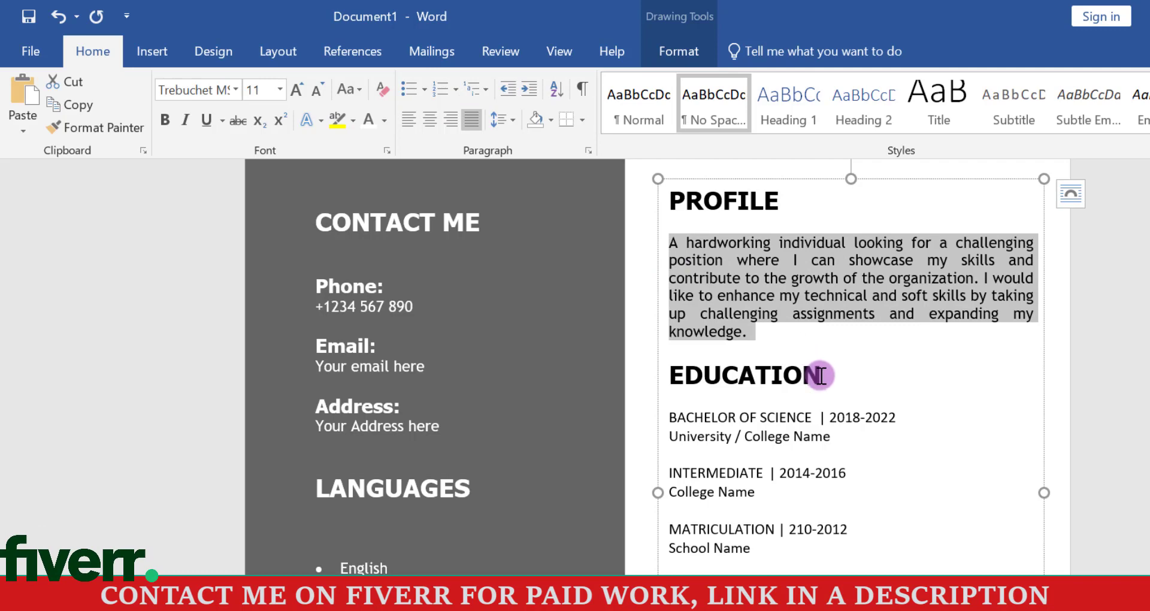
Set all the education entries in Trebuchet MS and remove the extra gap before | 2018-2022 in the BACHELOR OF SCIENCE line
click(837, 399)
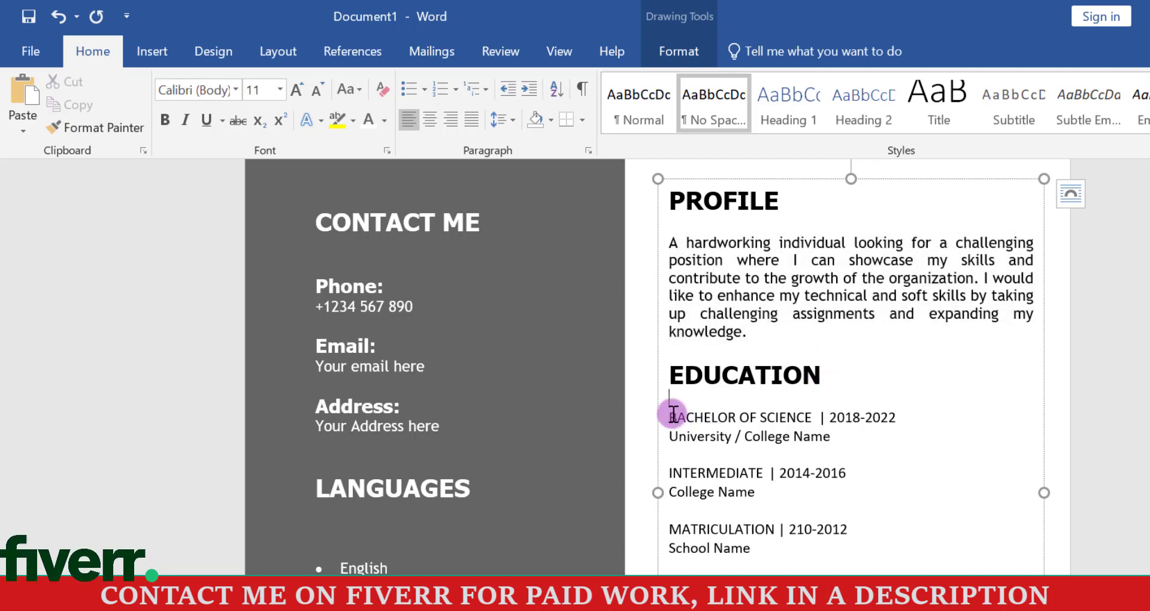
drag(681, 417, 789, 546)
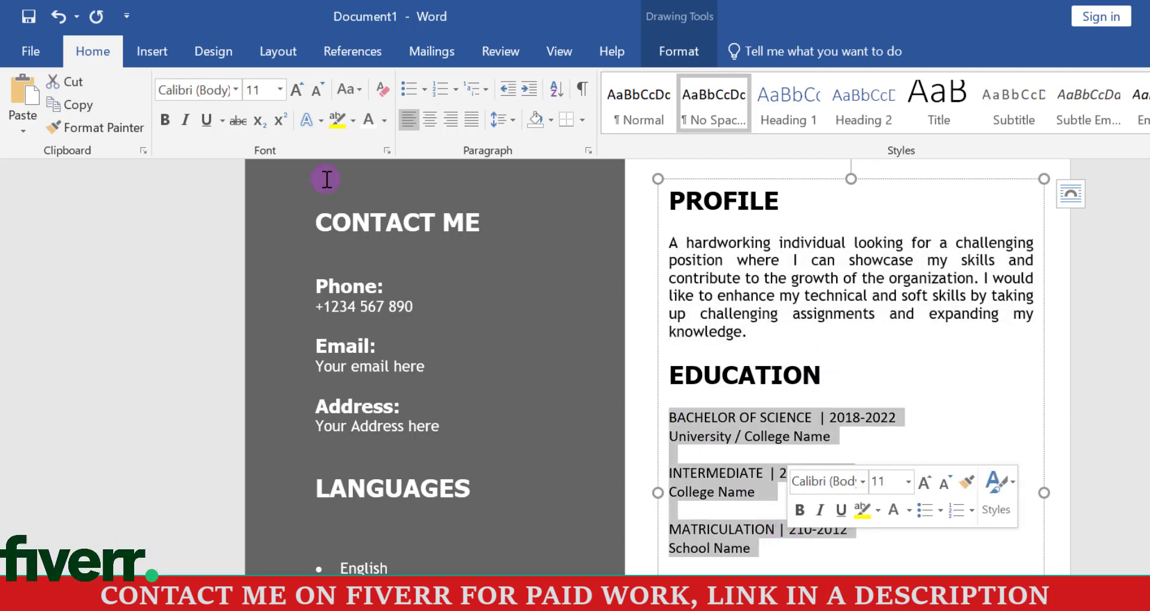
click(241, 87)
click(220, 206)
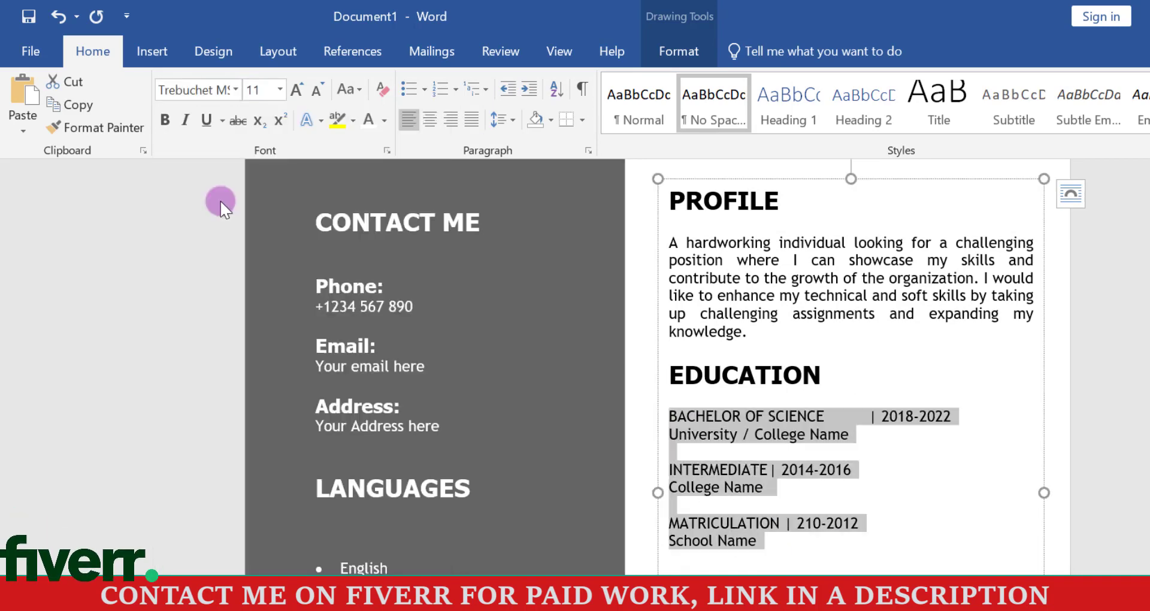
click(792, 415)
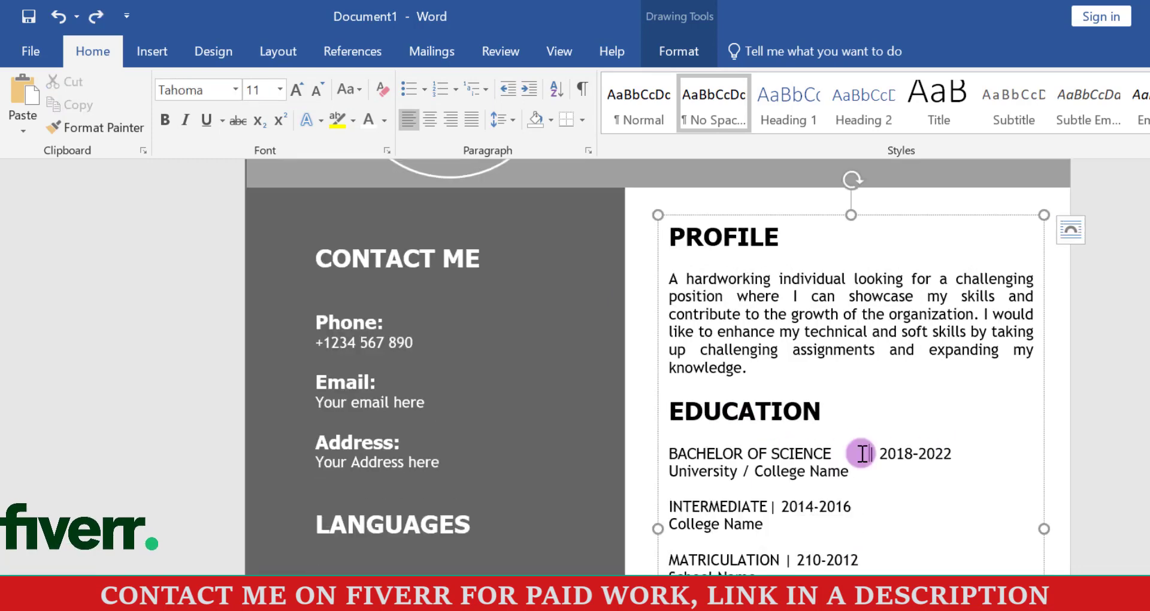
key(BackSpace)
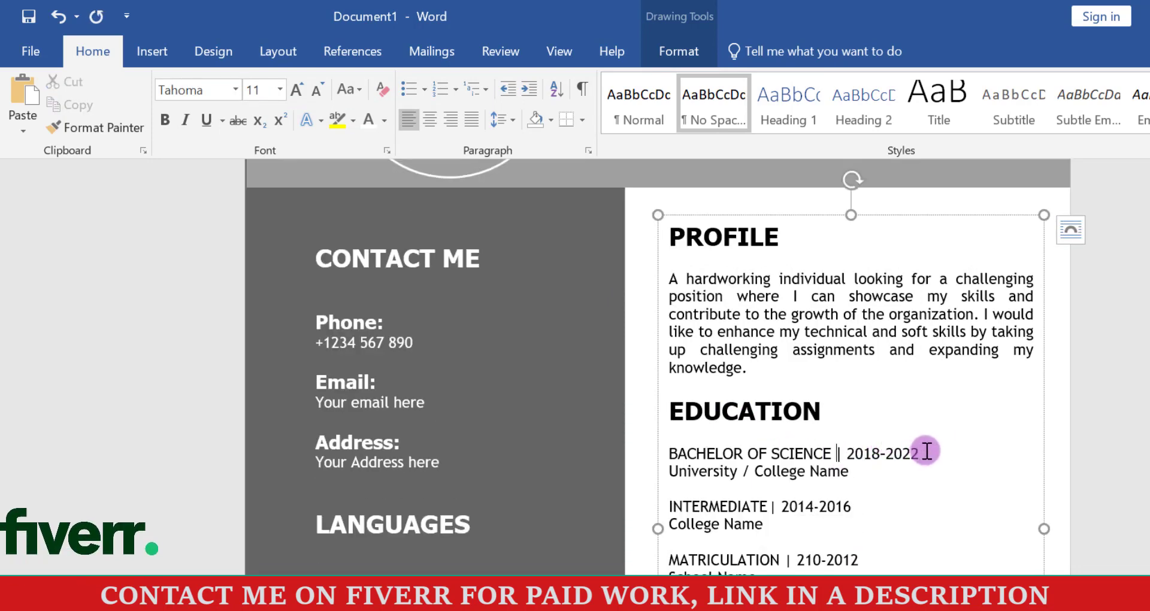
Format the line BACHELOR OF SCIENCE | 2018-2022 in Tahoma, size 12, bold, with a dark gray theme font color
drag(927, 450, 658, 445)
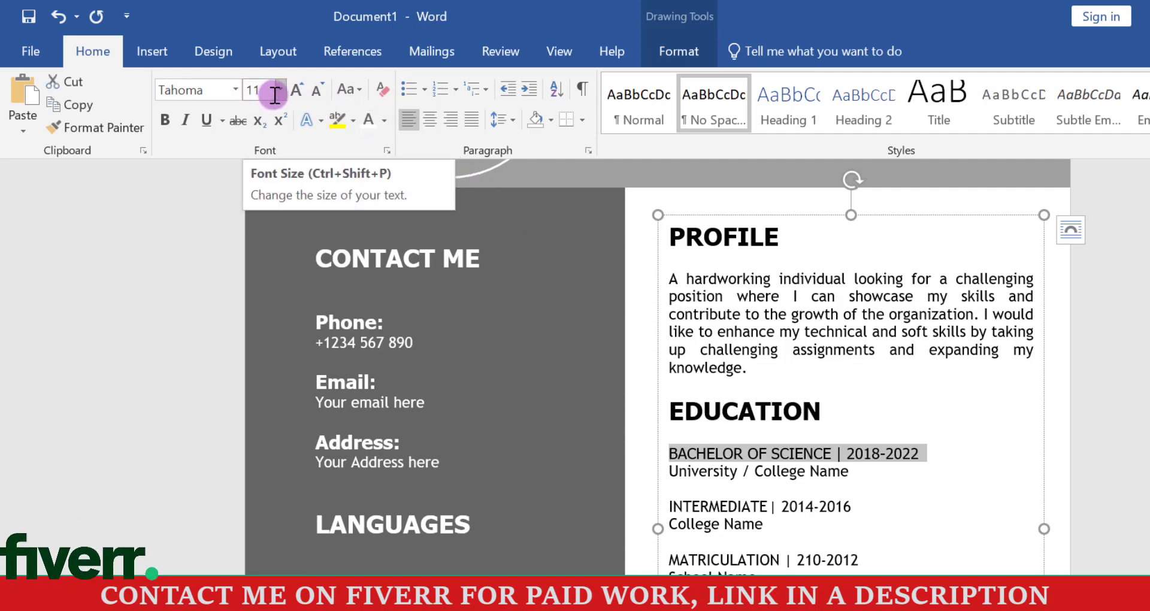
click(236, 90)
click(217, 215)
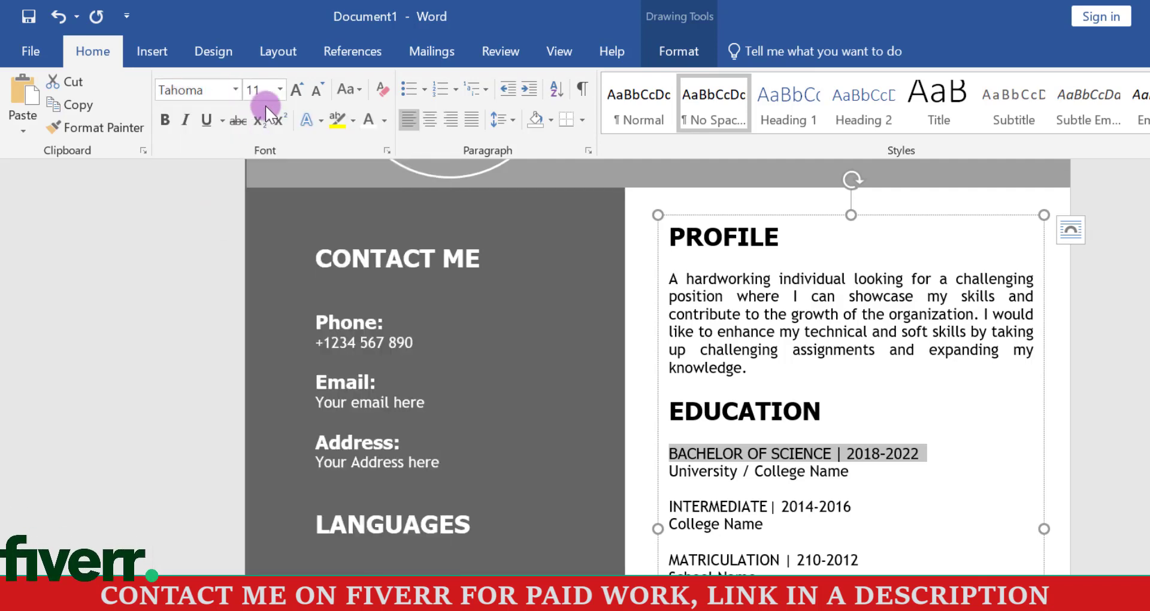
click(297, 94)
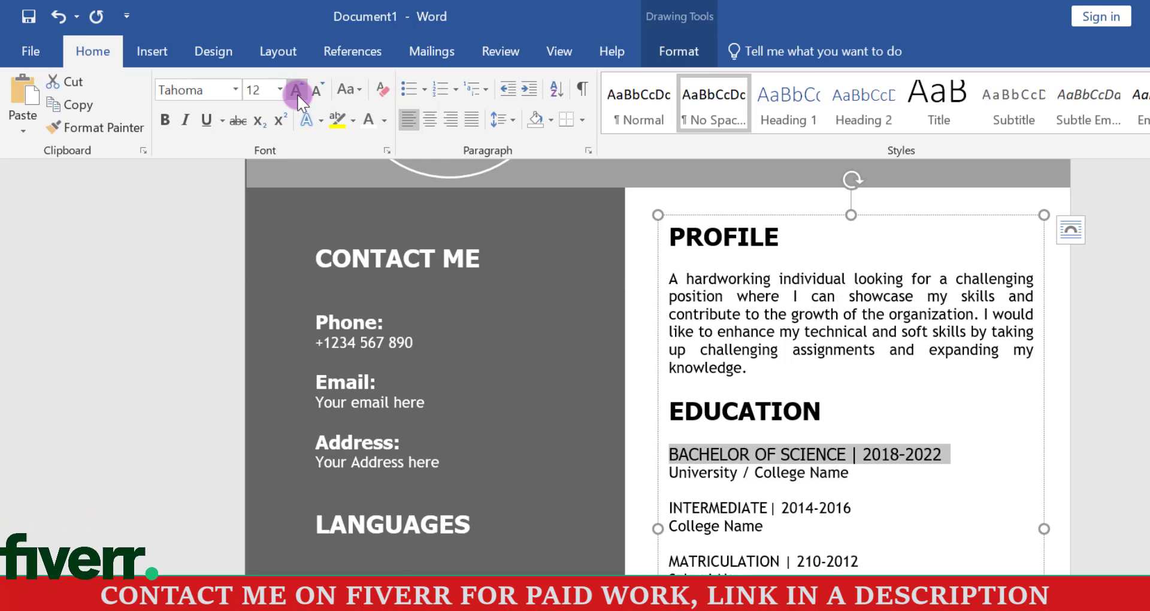
click(167, 122)
click(384, 120)
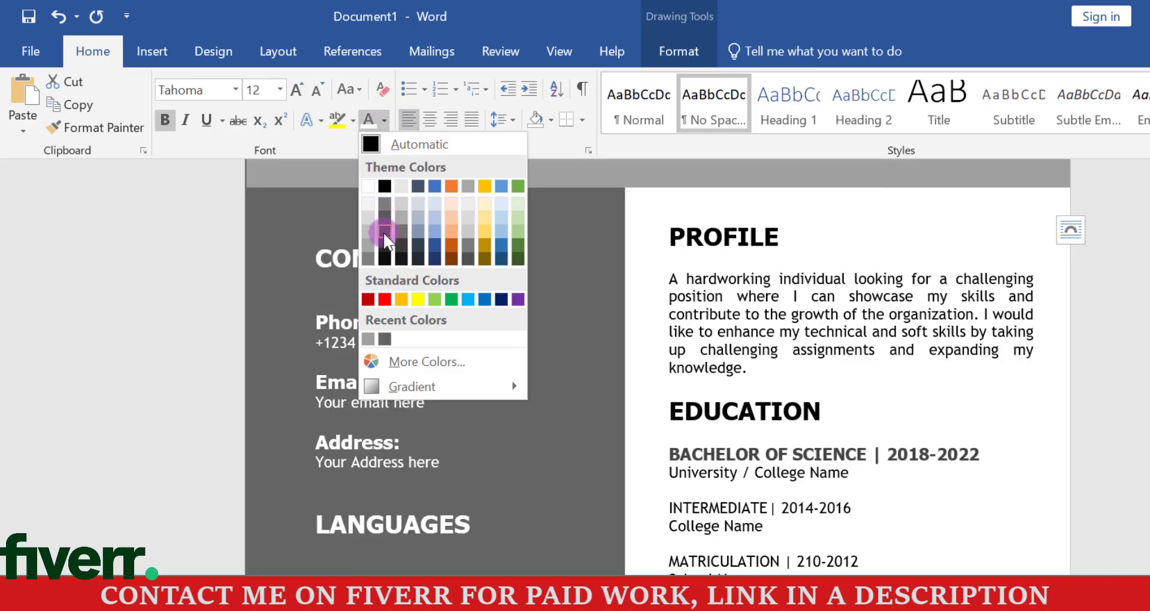
click(384, 234)
Copy the BACHELOR OF SCIENCE line's formatting to the INTERMEDIATE, MATRICULATION and ACCOUNT MANAGER lines with Format Painter
click(133, 127)
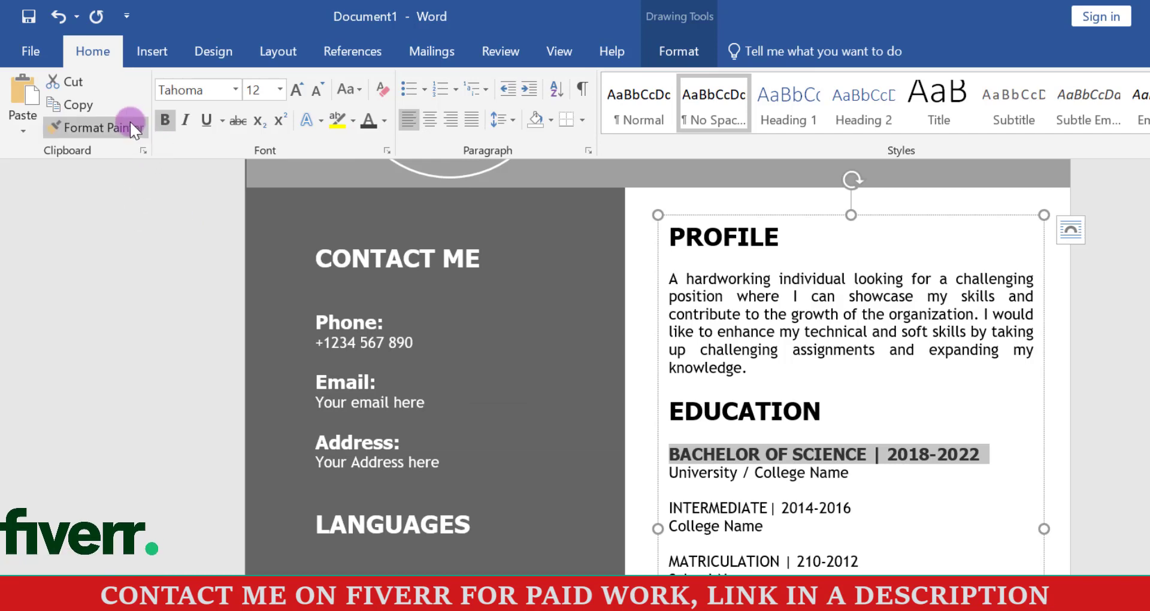
scroll(839, 434, down, 1)
drag(816, 429, 693, 429)
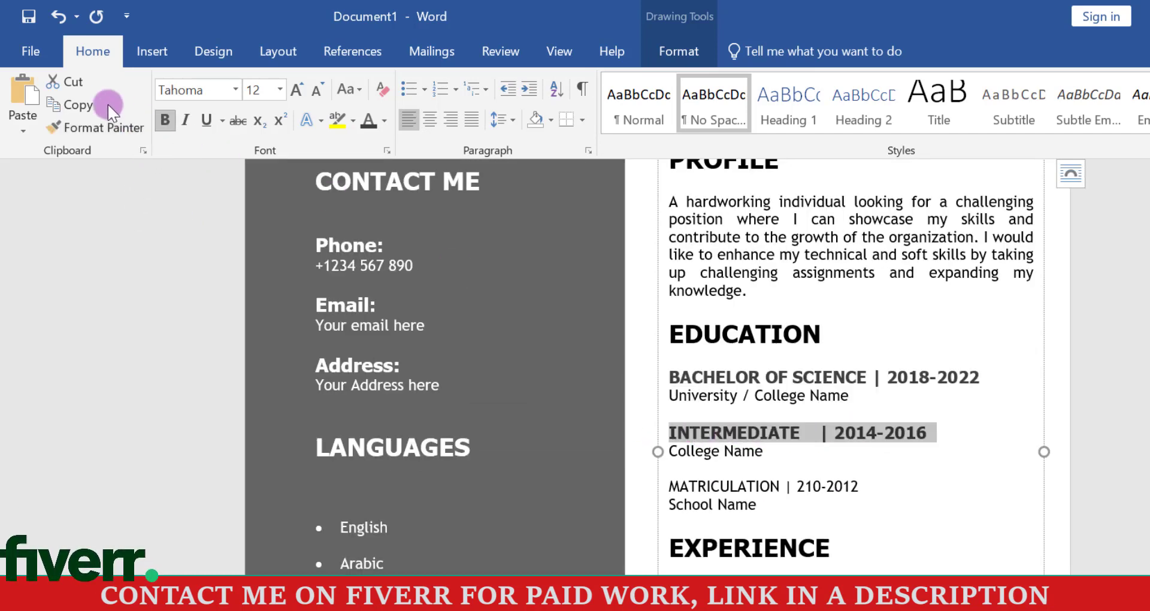
click(114, 132)
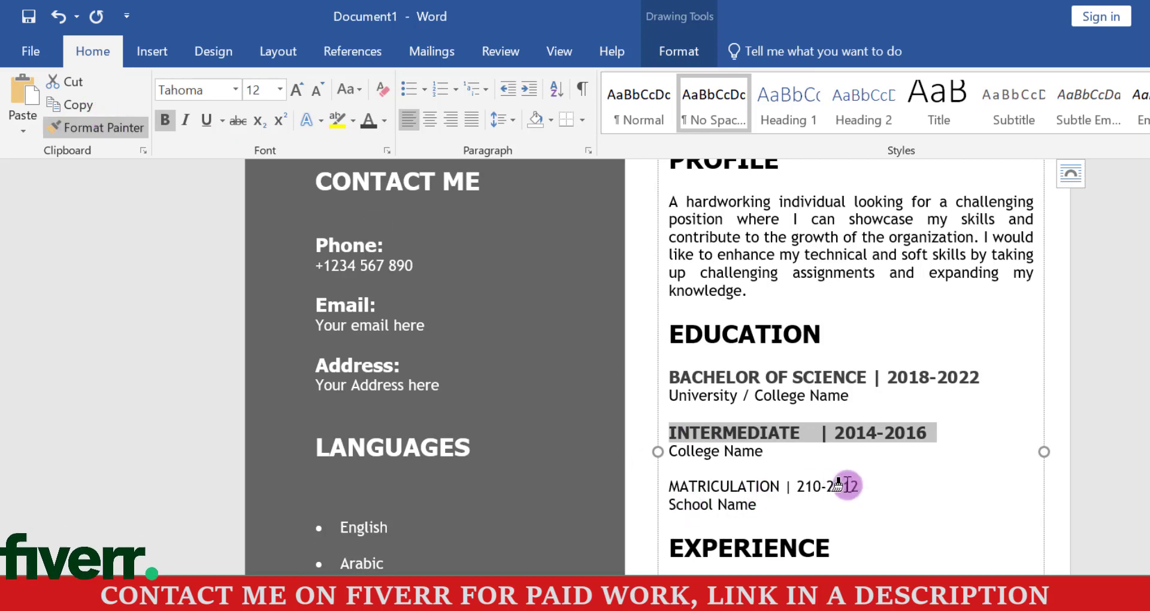
drag(865, 483, 712, 481)
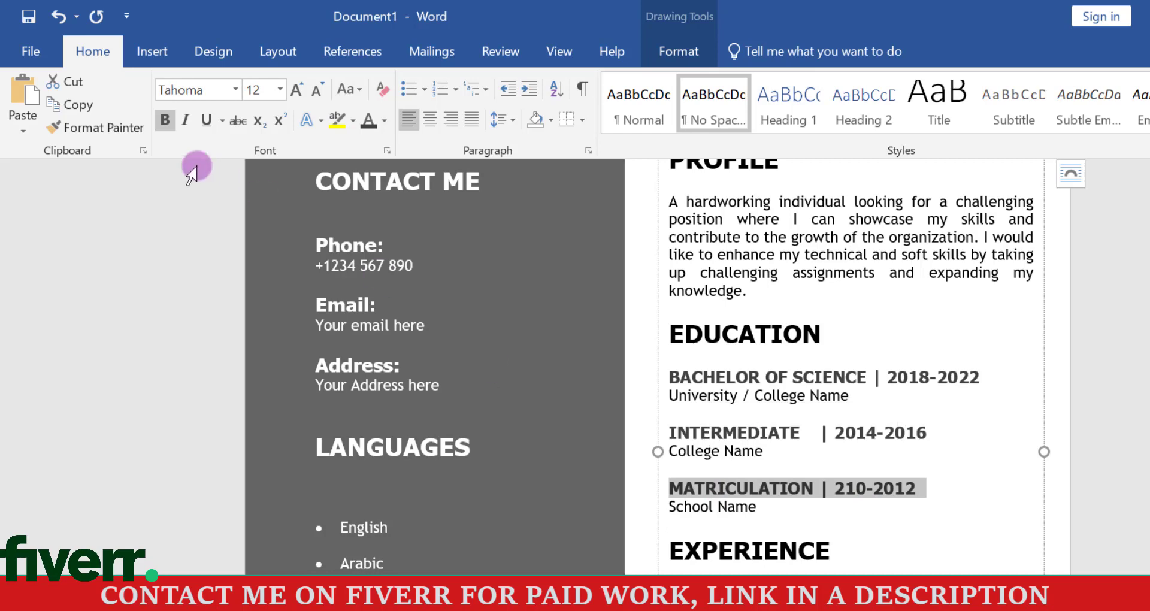
click(124, 131)
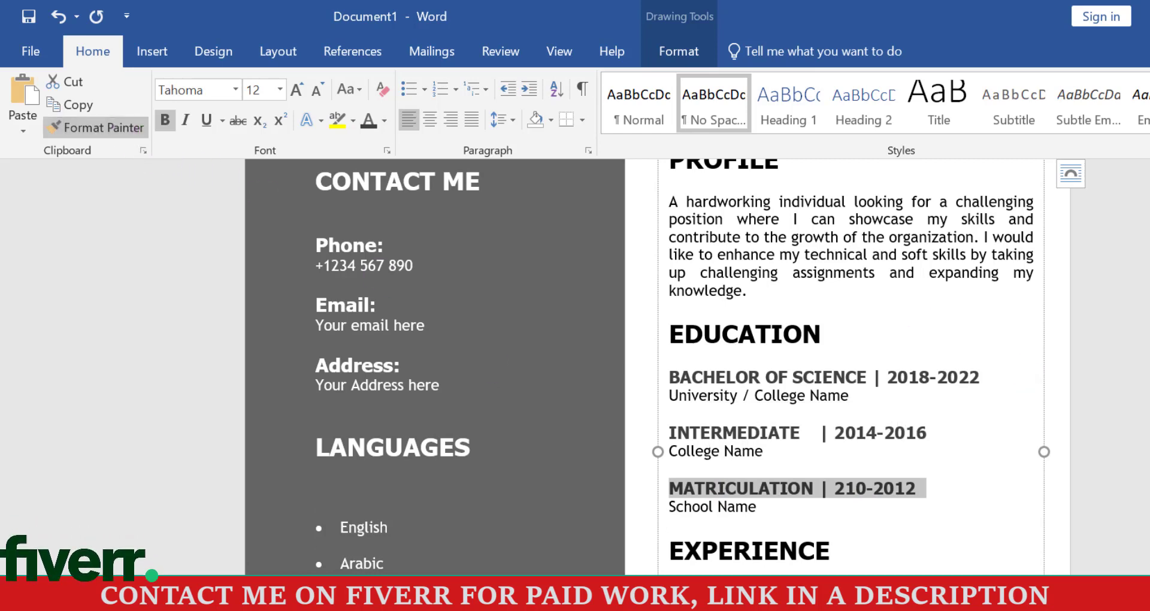
scroll(851, 360, down, 3)
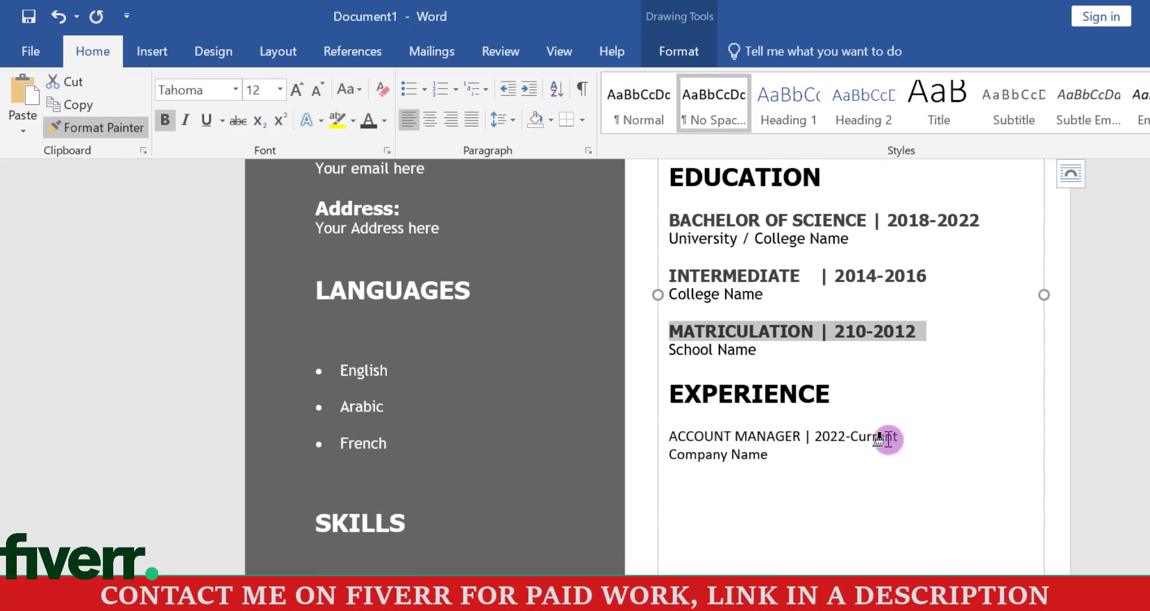
drag(835, 435, 707, 434)
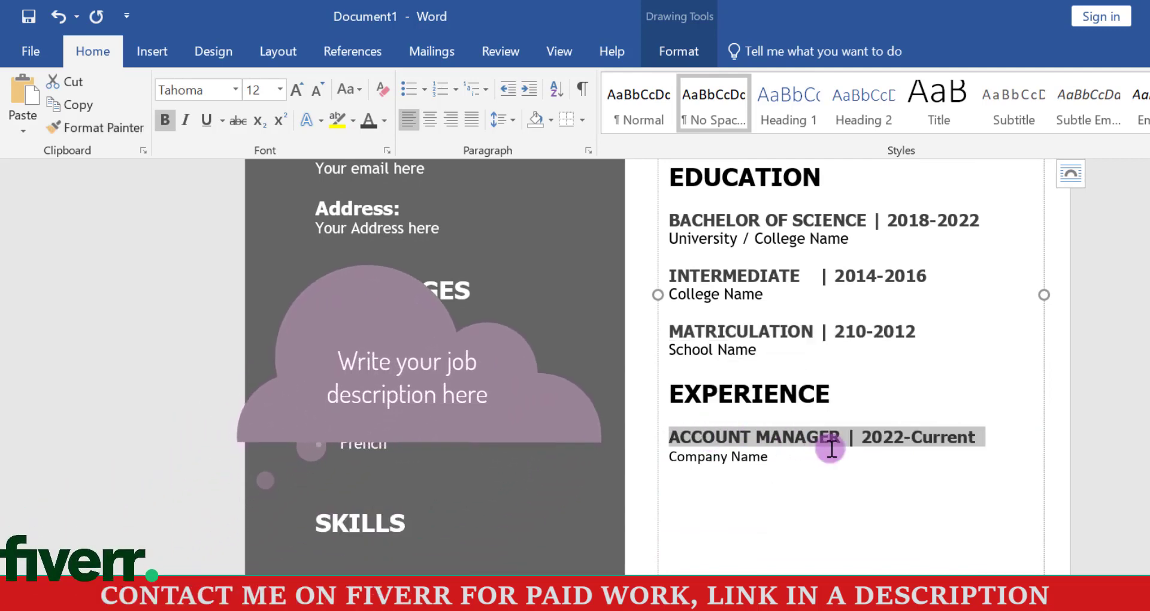
Add the job description lines from "Cultivating and maintaining strong relationships with clients" to "Managing budgets and forecasts" below Company Name, in Trebuchet MS
click(770, 456)
text(Cultivating and maintaining strong relationships with clients Understanding client needs and objectives Acting as a liaison between clients and internal teams Providing support and guidance to clients Identifying opportunities for account growth Developing strategic account plans Ensuring client satisfaction and retention Managing budgets and forecasts)
drag(778, 539, 647, 329)
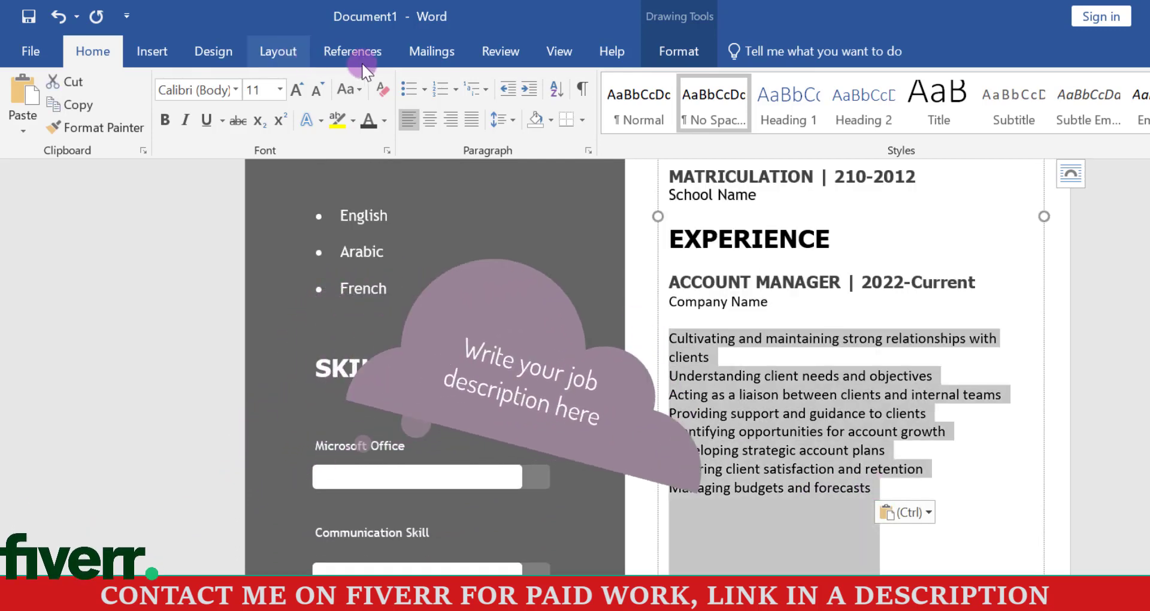
click(235, 90)
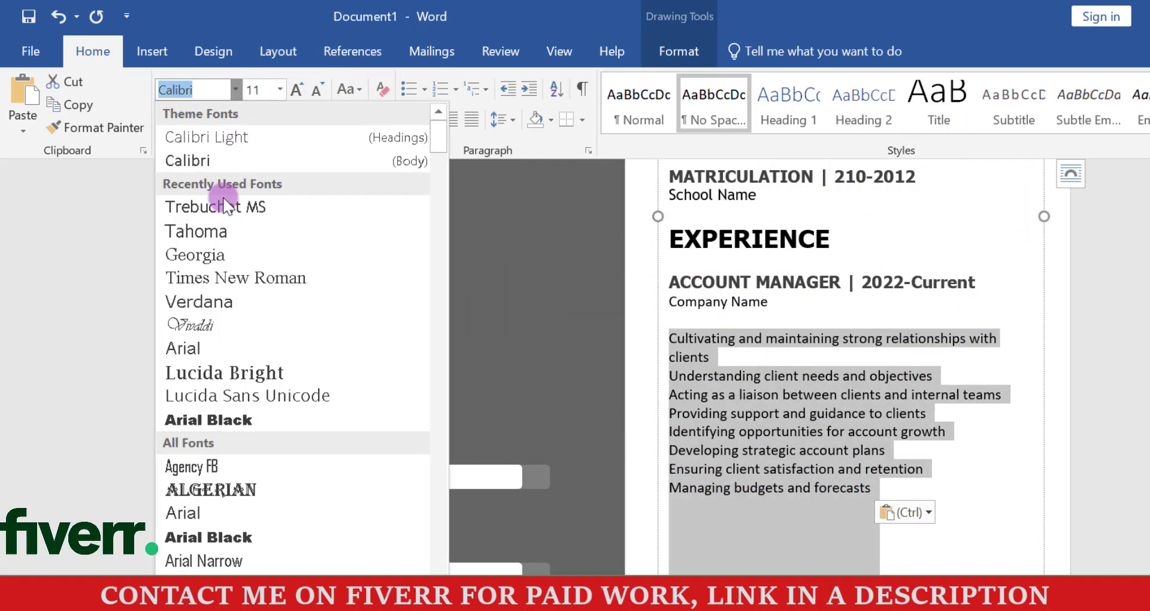
click(223, 199)
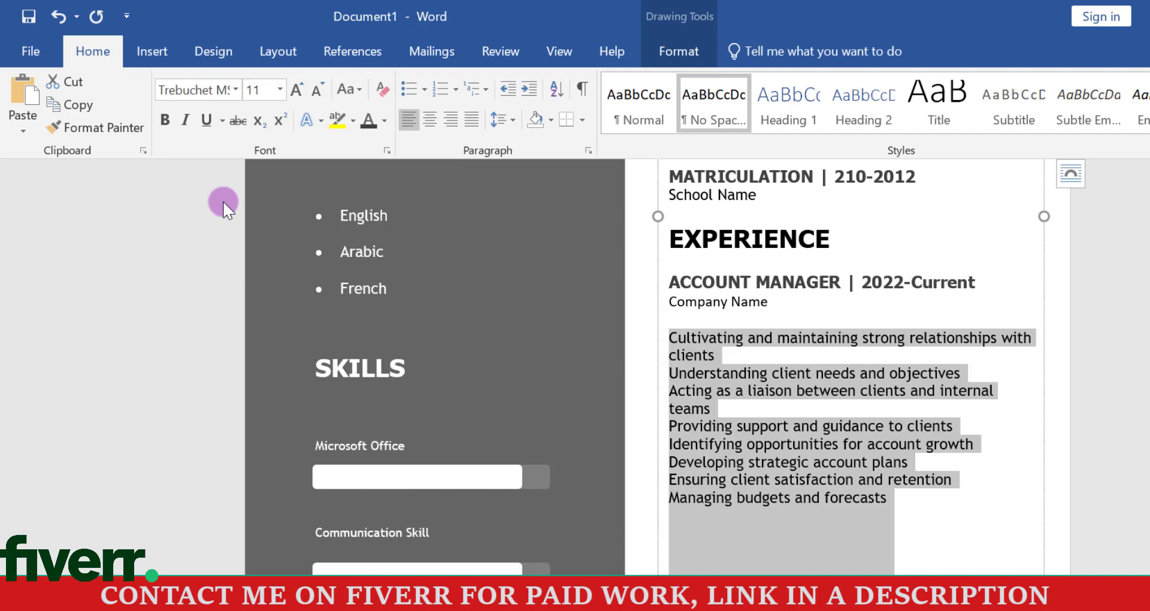